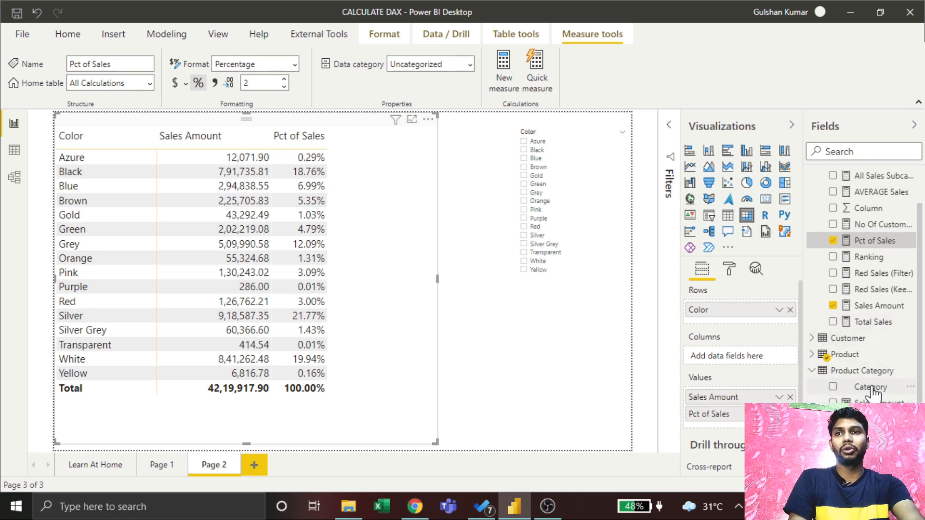
# - Add Category and Subcategory above Color in the matrix rows and expand the hierarchy down to the color level
pyautogui.moveTo(867, 419); pyautogui.dragTo(743, 306)
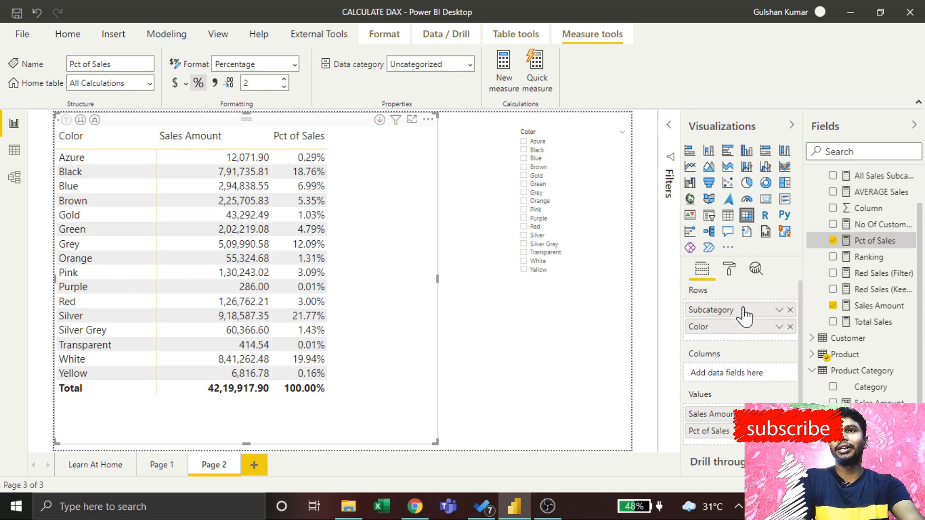
pyautogui.click(95, 119)
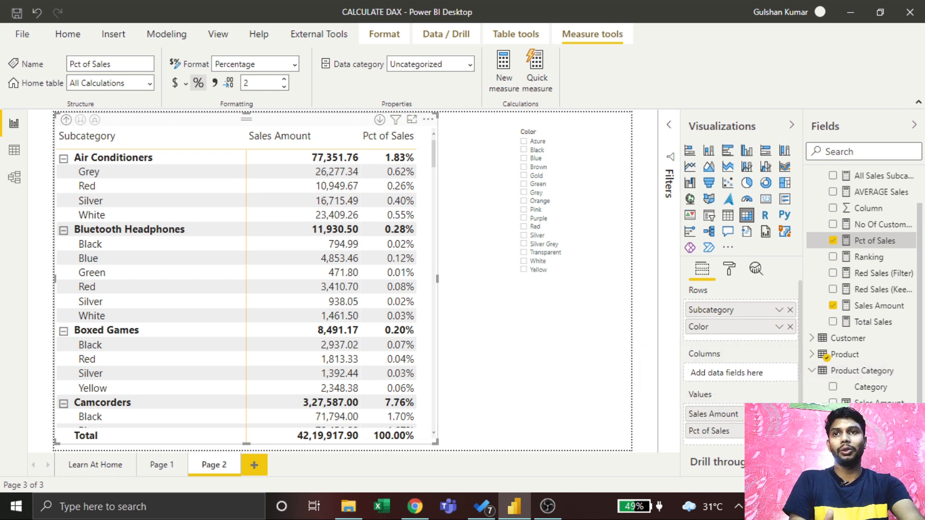
pyautogui.moveTo(874, 392); pyautogui.dragTo(763, 306)
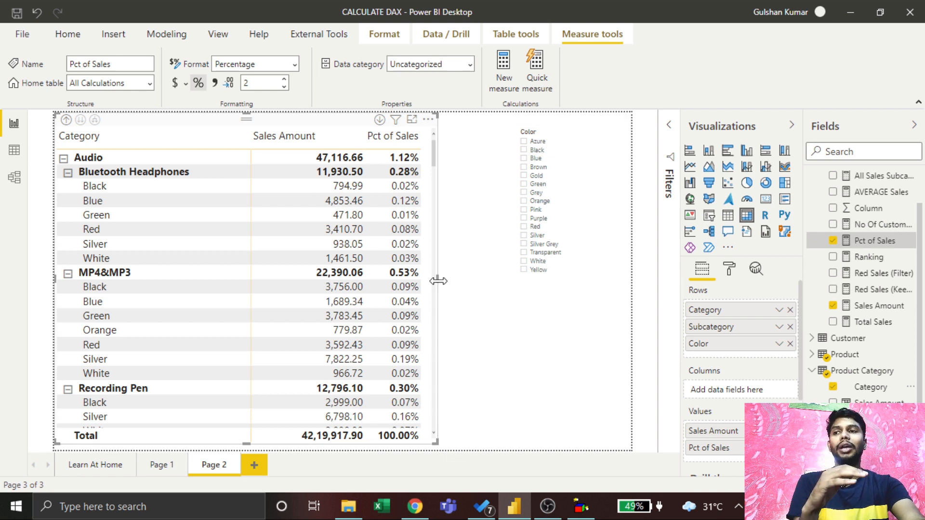
# - Widen the sales matrix and narrow the Color slicer beside it, leaving the matrix selected
pyautogui.moveTo(439, 281); pyautogui.dragTo(490, 289)
pyautogui.click(532, 330)
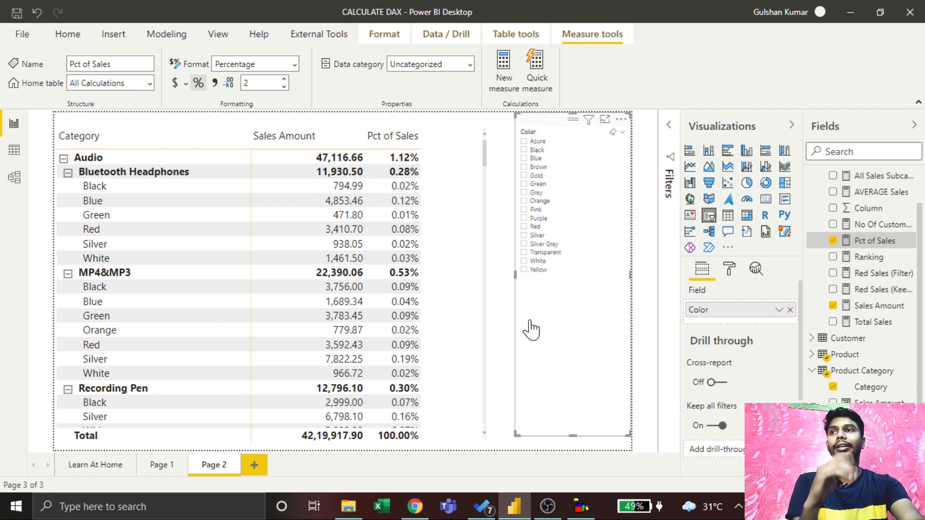
pyautogui.moveTo(517, 431); pyautogui.dragTo(558, 295)
pyautogui.click(546, 334)
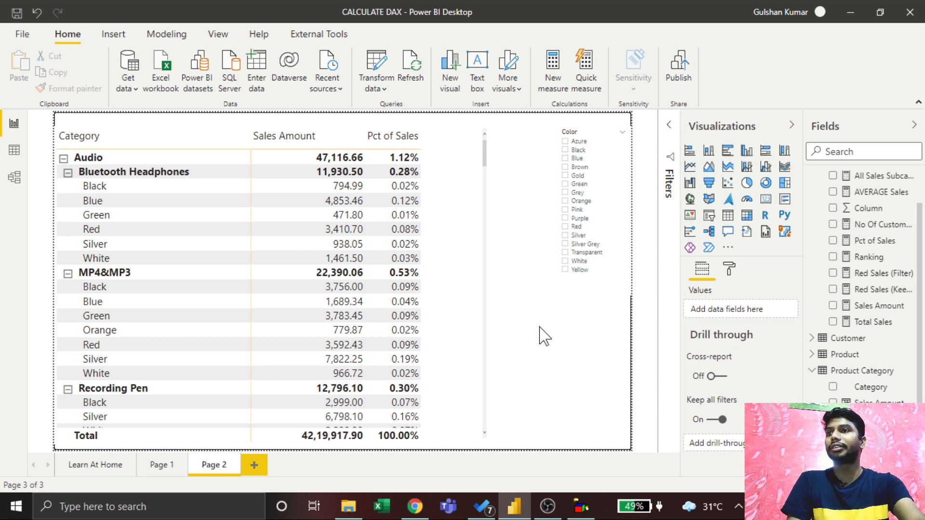
pyautogui.click(466, 301)
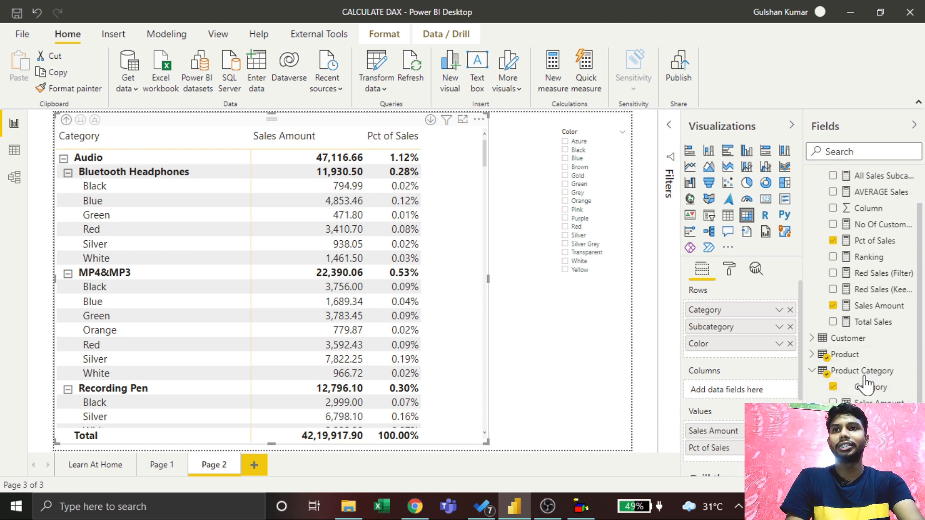
# - In the Pct of Sales measure, replace the [Total Sales] denominator with a CALCULATE expression on [Sales Amount]
pyautogui.click(865, 241)
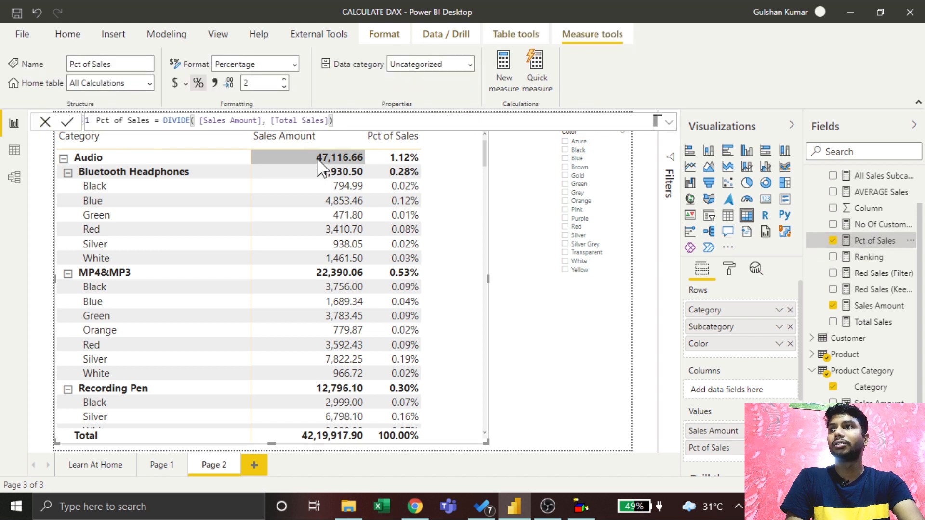
pyautogui.moveTo(325, 120); pyautogui.dragTo(328, 121)
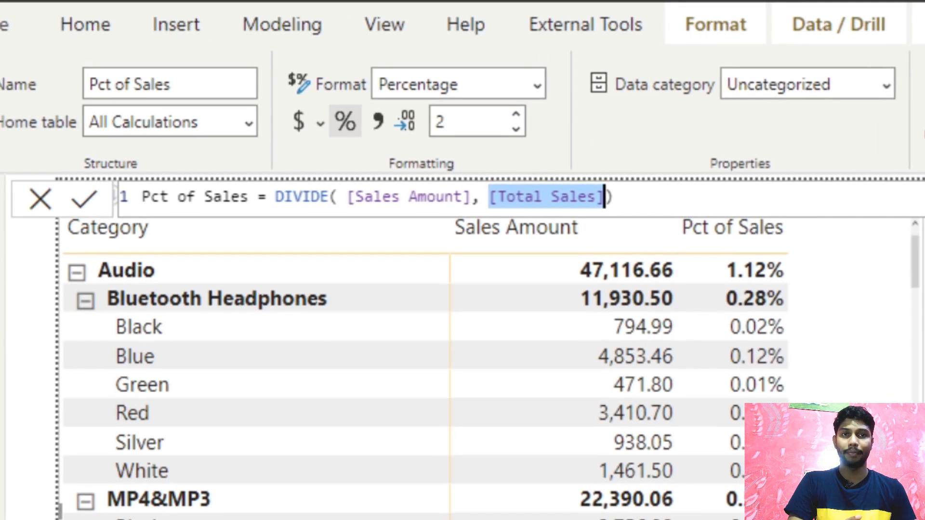
pyautogui.write('CA')
pyautogui.press('Tab')
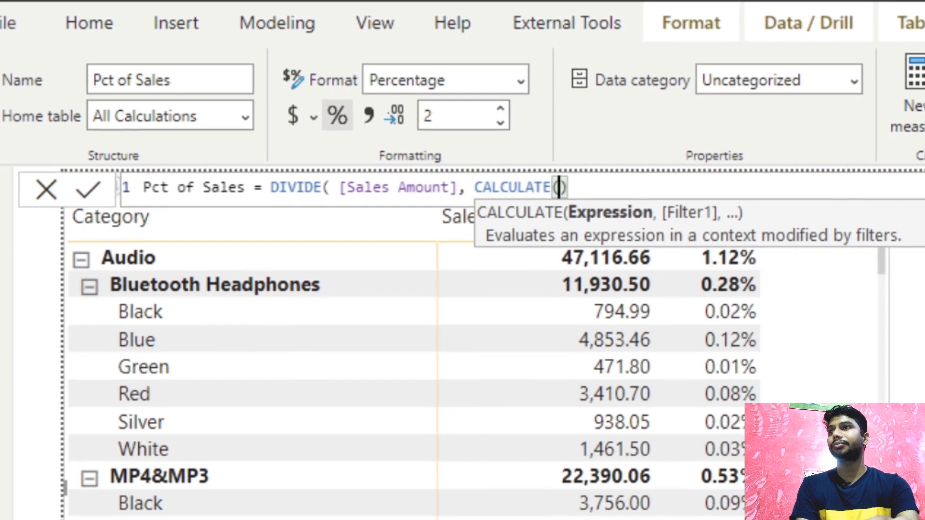
pyautogui.write('[sa')
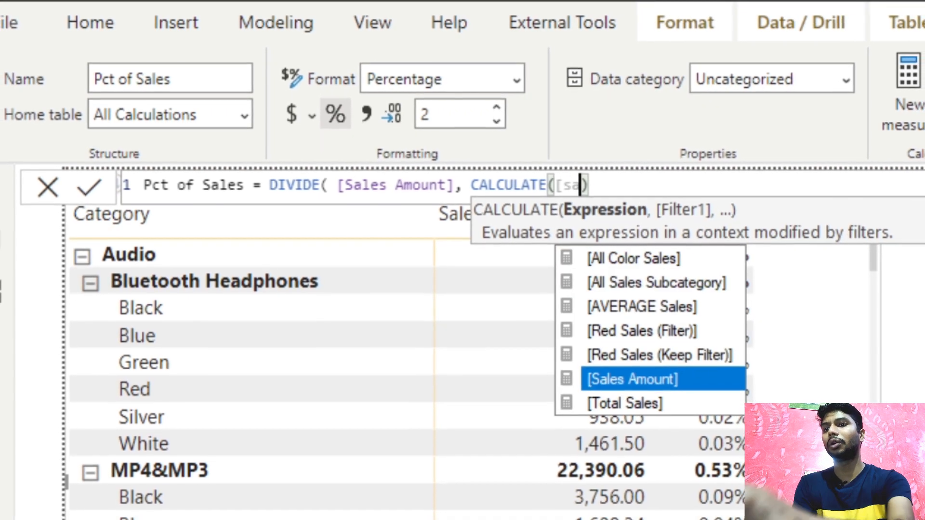
pyautogui.press('Tab')
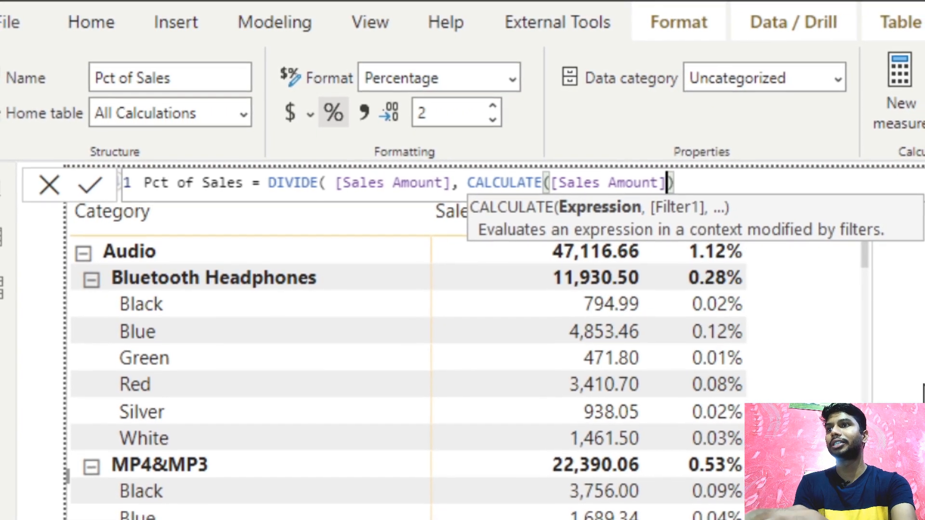
pyautogui.write(',')
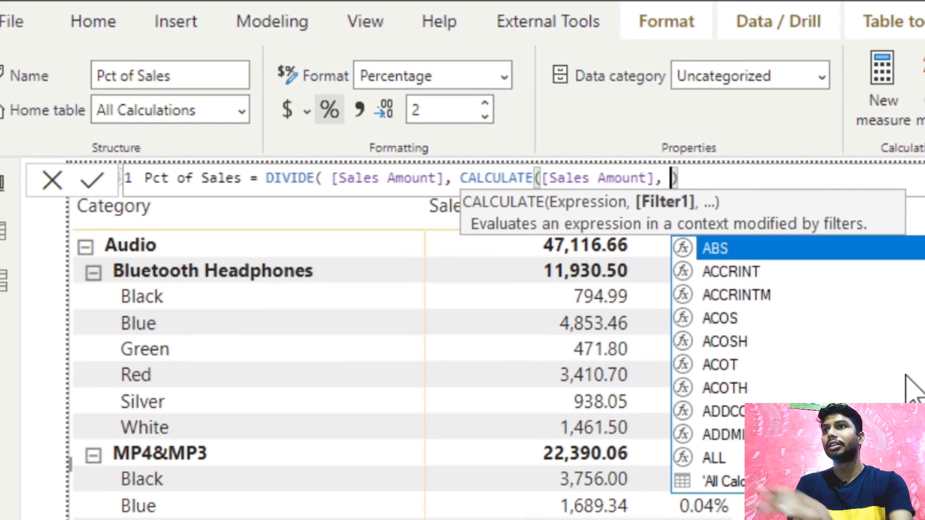
# - Add ALL('Product'[Color]) as the filter argument of CALCULATE in the Pct of Sales formula
pyautogui.press('Left')
pyautogui.press('Left')
pyautogui.press('Left')
pyautogui.press('Left')
pyautogui.press('Left')
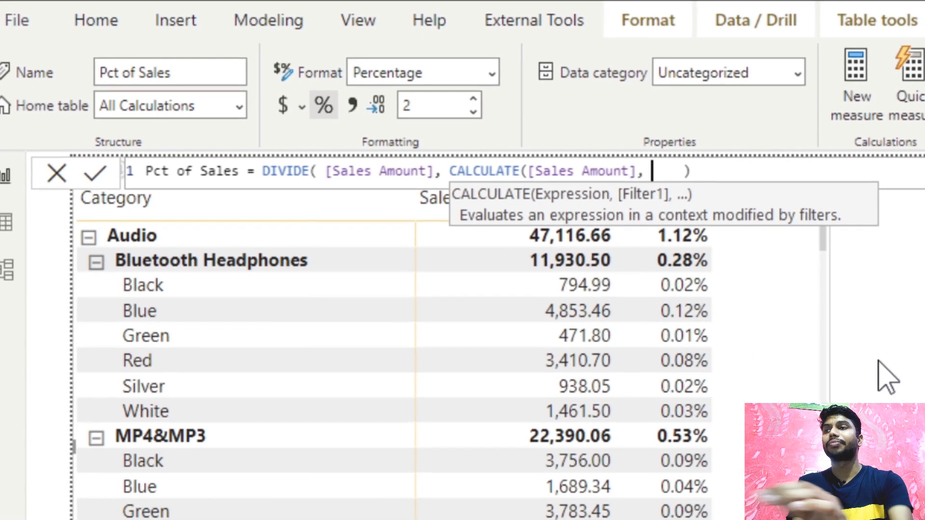
pyautogui.write('ALL')
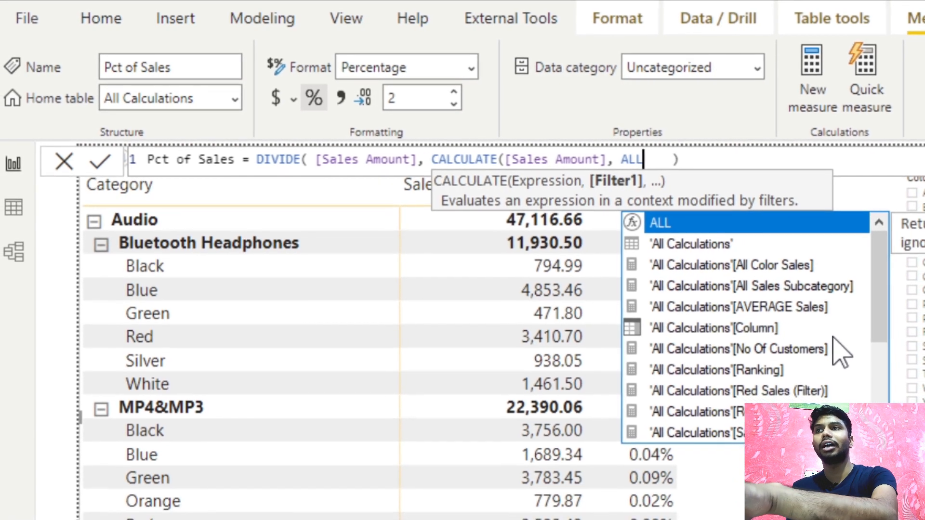
pyautogui.write('(')
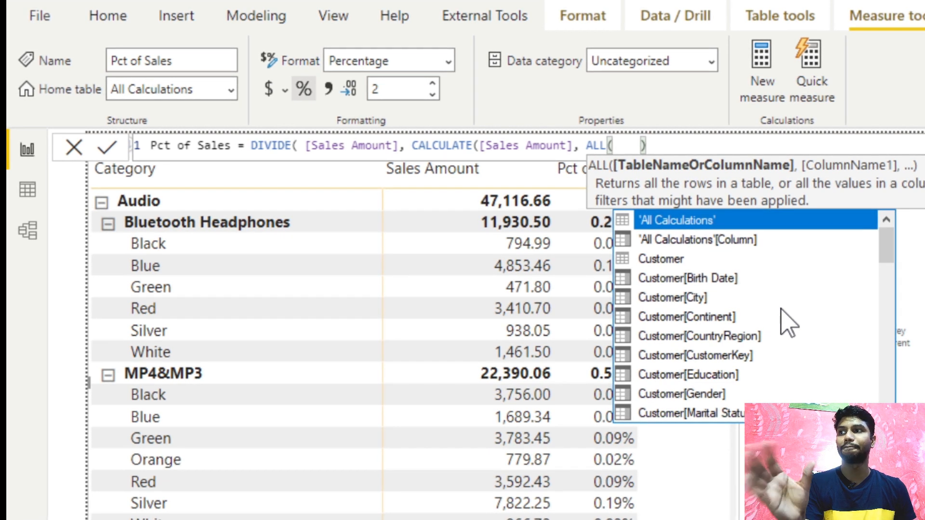
pyautogui.write('pro')
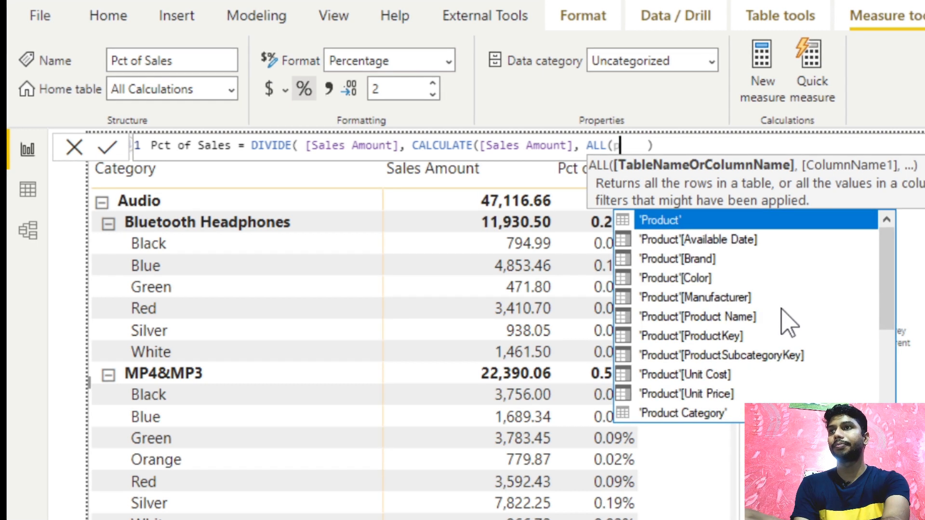
pyautogui.press('Down')
pyautogui.press('Down')
pyautogui.press('Down')
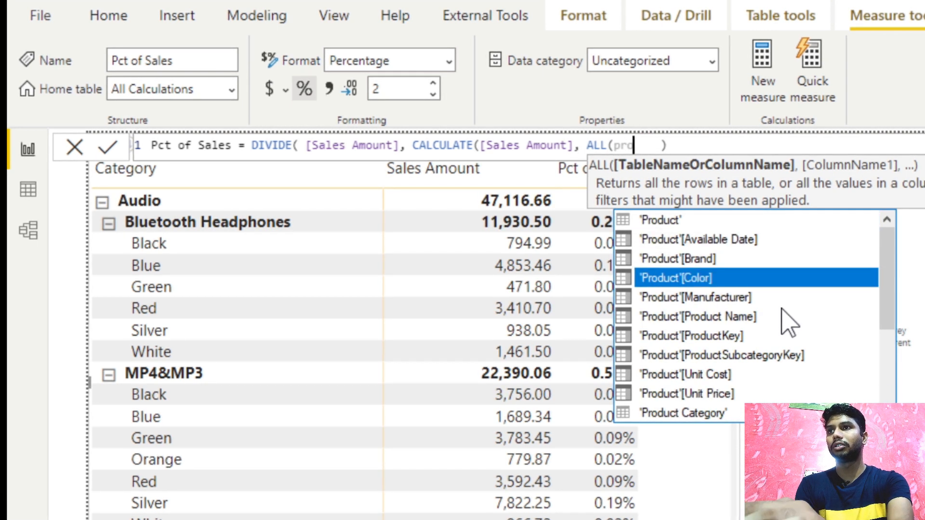
pyautogui.press('Tab')
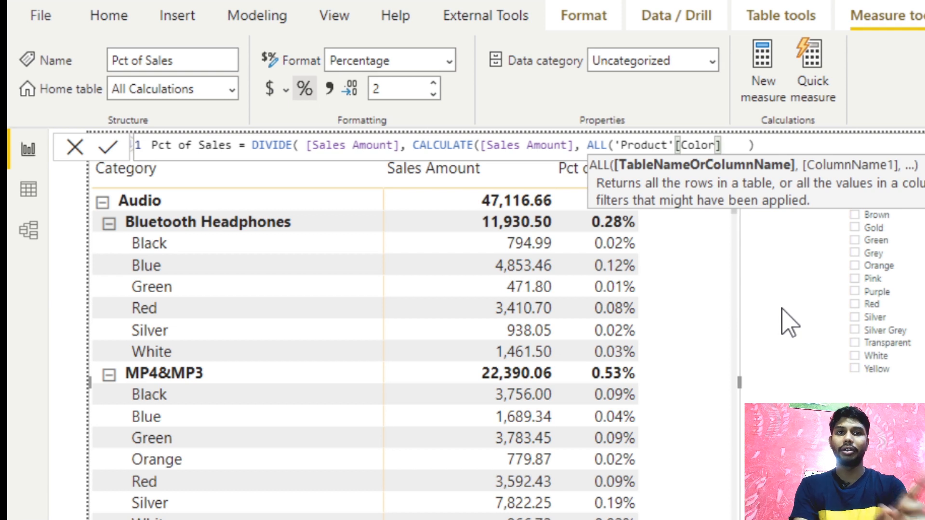
pyautogui.write(')')
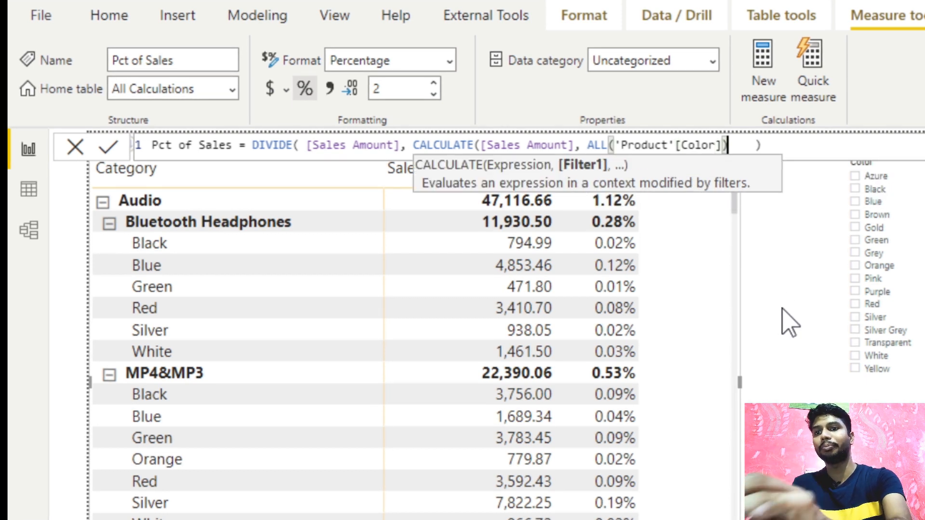
# - Add the missing closing parenthesis to the DIVIDE formula and commit the Pct of Sales measure
pyautogui.click(792, 147)
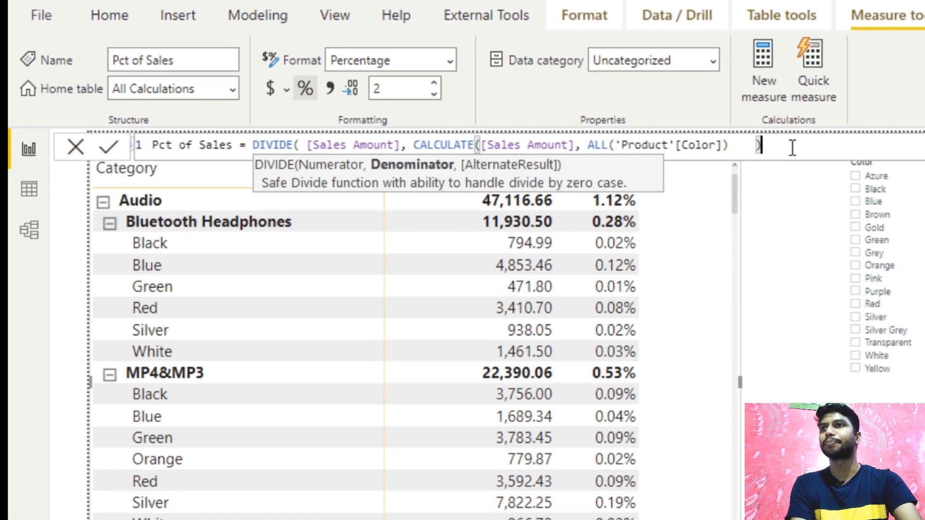
pyautogui.click(109, 147)
pyautogui.click(111, 150)
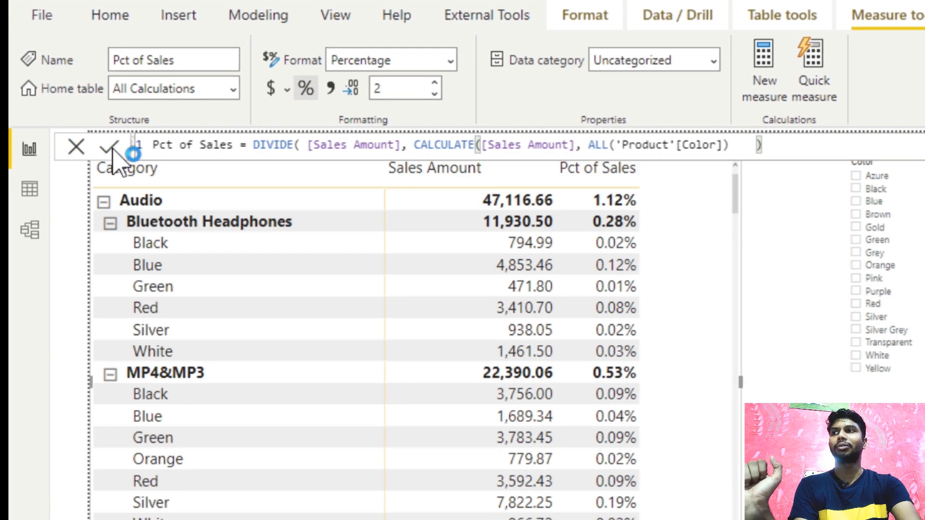
pyautogui.write(')')
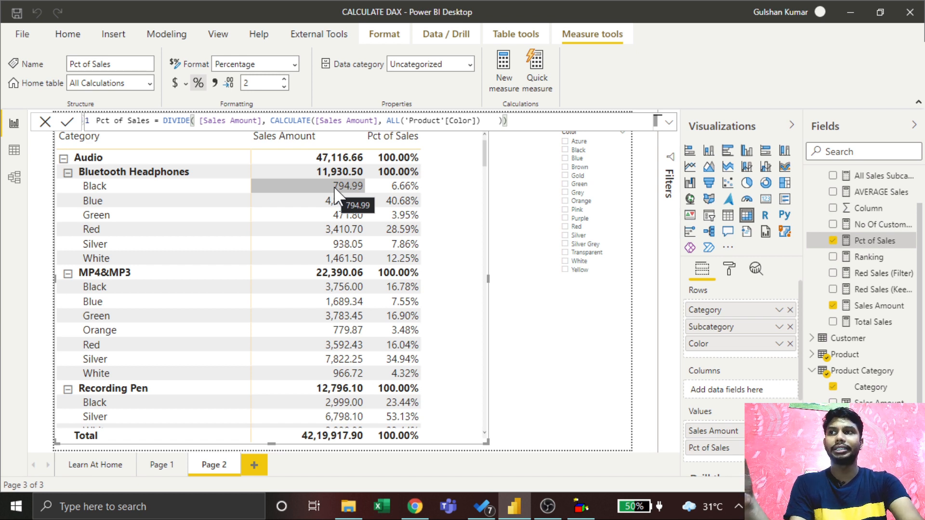
# - Remove Category from the matrix rows and review the color percentages within each subcategory
pyautogui.click(68, 172)
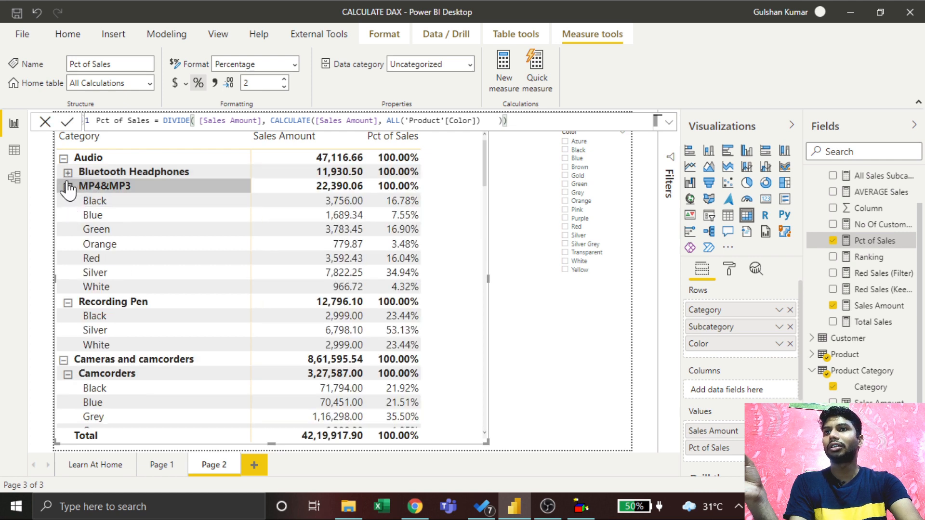
pyautogui.click(790, 310)
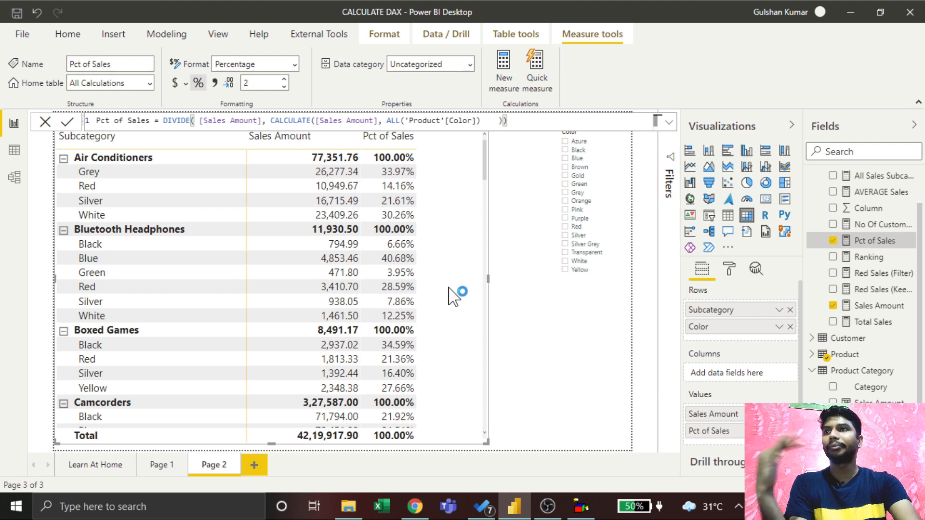
pyautogui.scroll(-8, 306, 307)
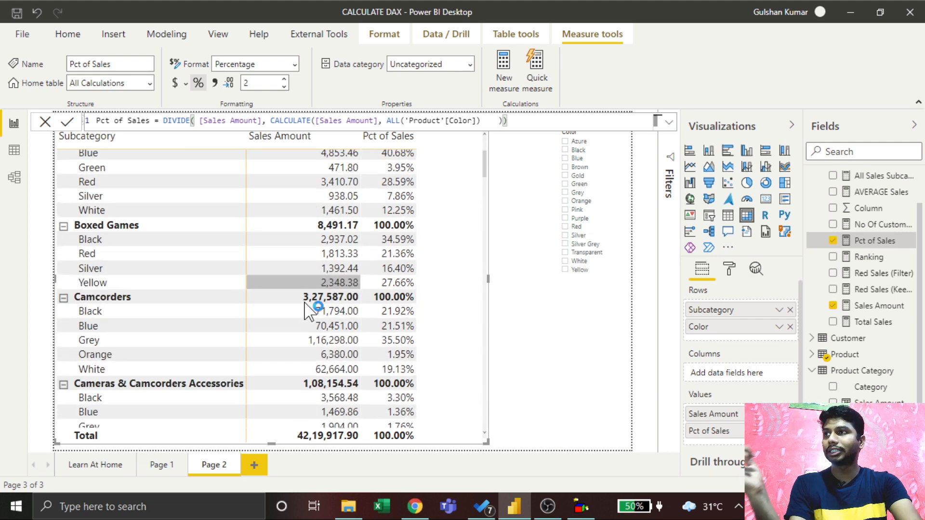
pyautogui.scroll(-12, 307, 309)
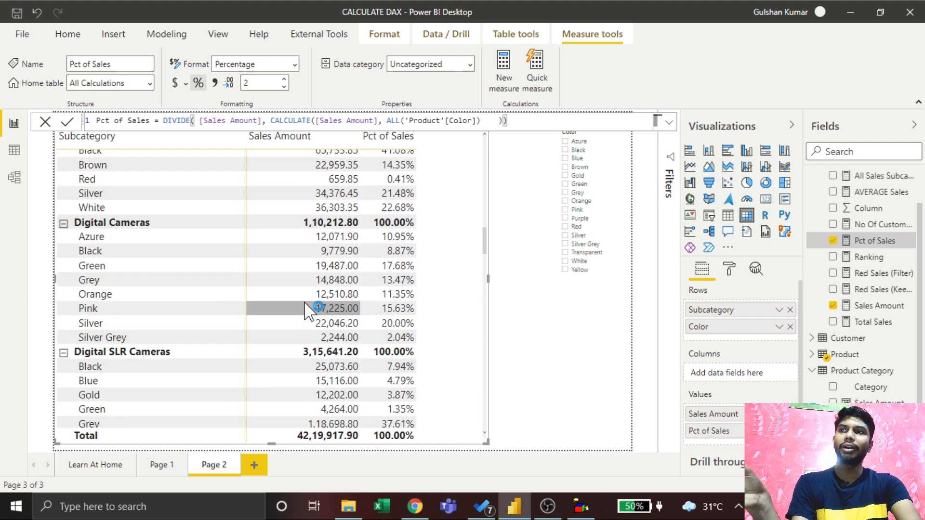
pyautogui.scroll(8, 307, 308)
pyautogui.scroll(10, 306, 311)
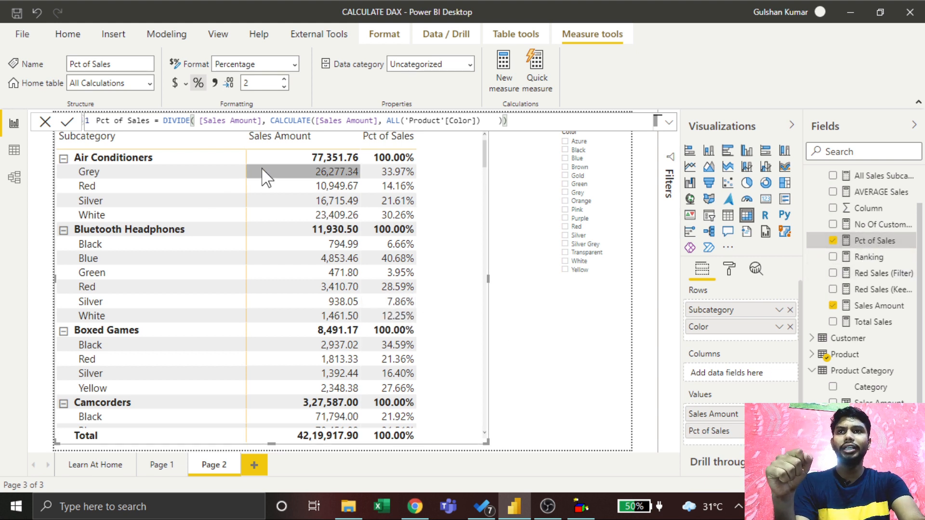
# - Rename the Pct of Sales measure to "Pct of Sales productwise" in its formula and commit it
pyautogui.click(150, 121)
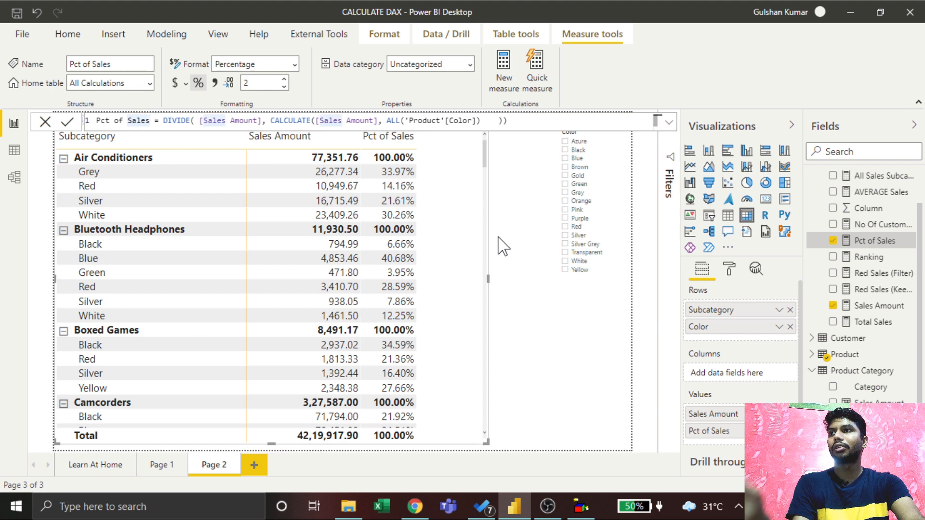
pyautogui.write('product')
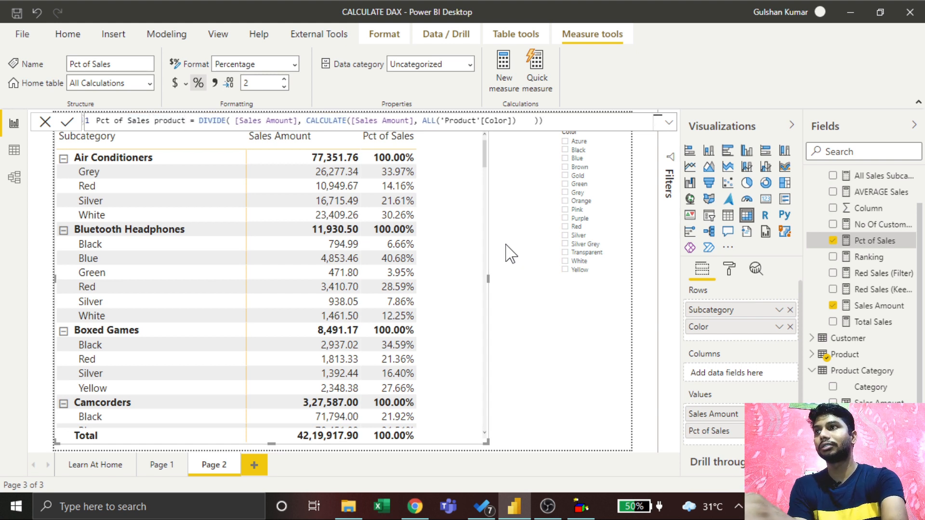
pyautogui.write('wise')
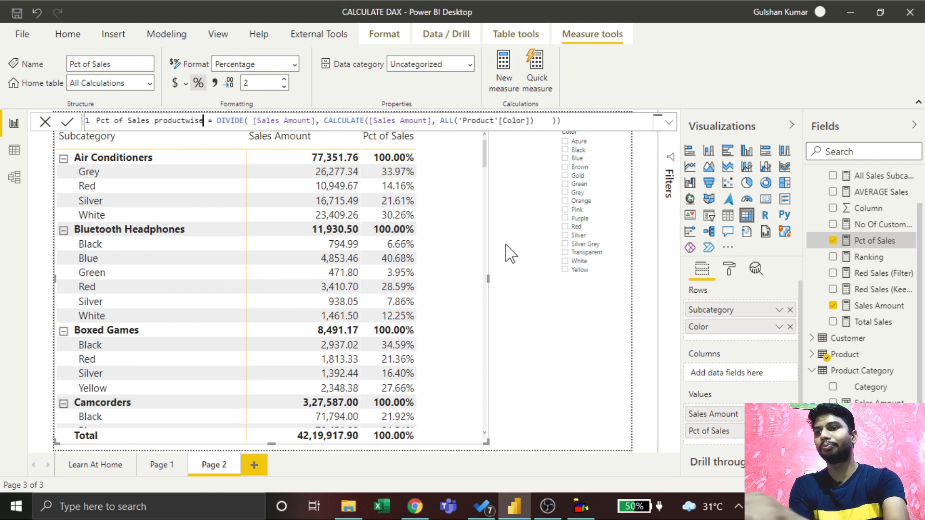
pyautogui.click(70, 123)
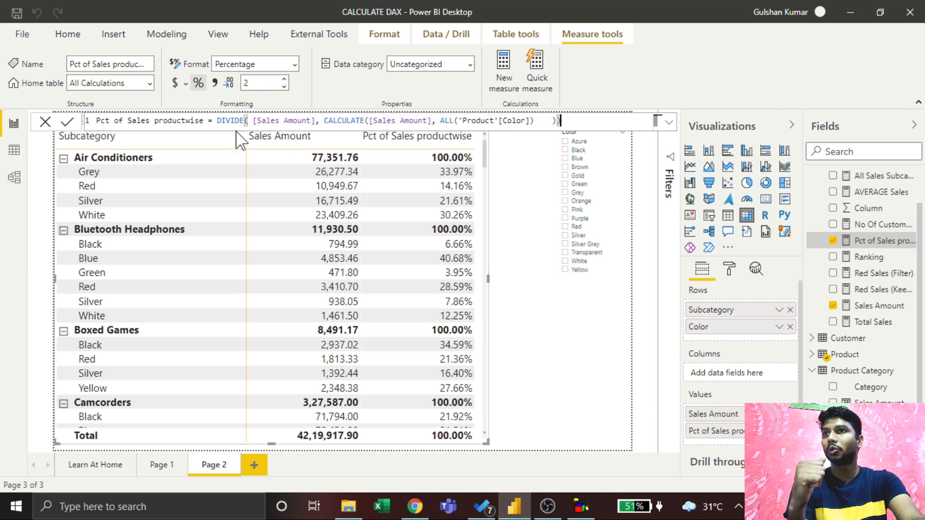
# - Copy the full Pct of Sales productwise formula into a new measure in the All Calculations table
pyautogui.keyDown('shift'); pyautogui.click(96, 128); pyautogui.keyUp('shift')
pyautogui.hotkey('ctrl', 'c')
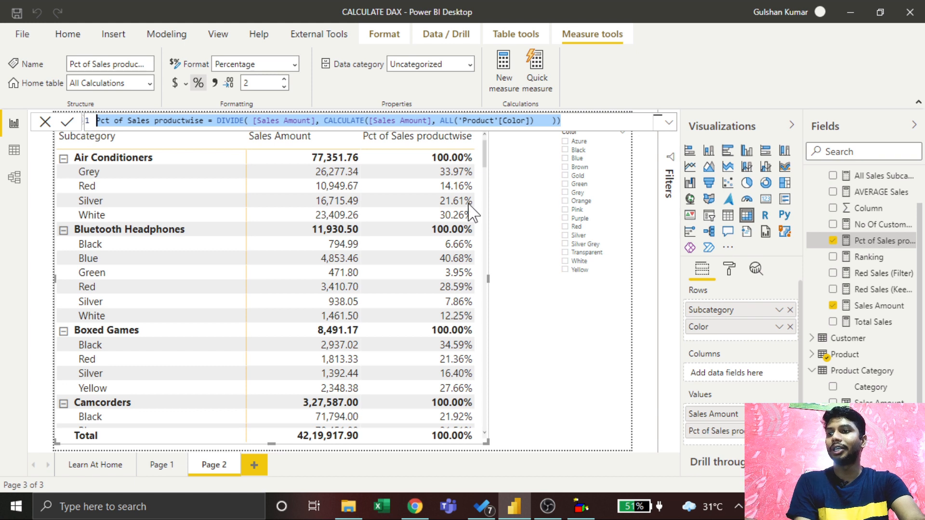
pyautogui.rightClick(862, 241)
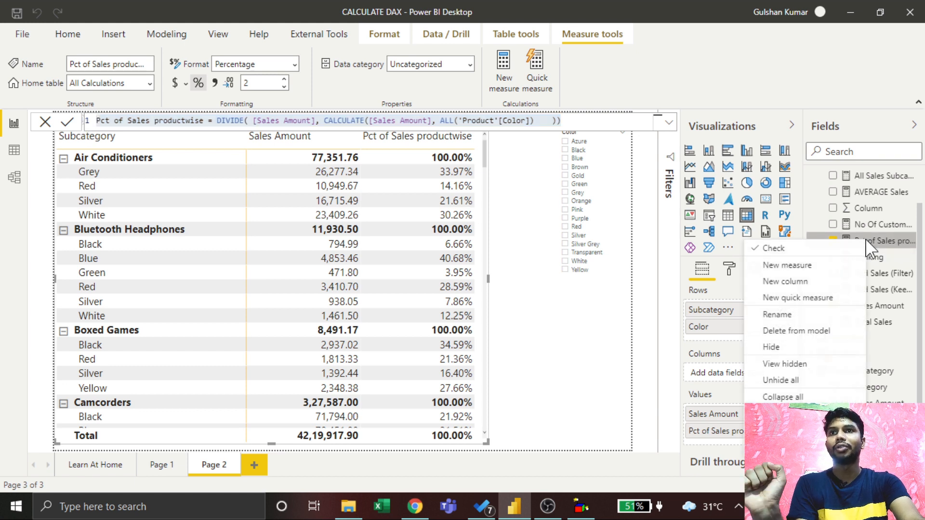
pyautogui.click(792, 269)
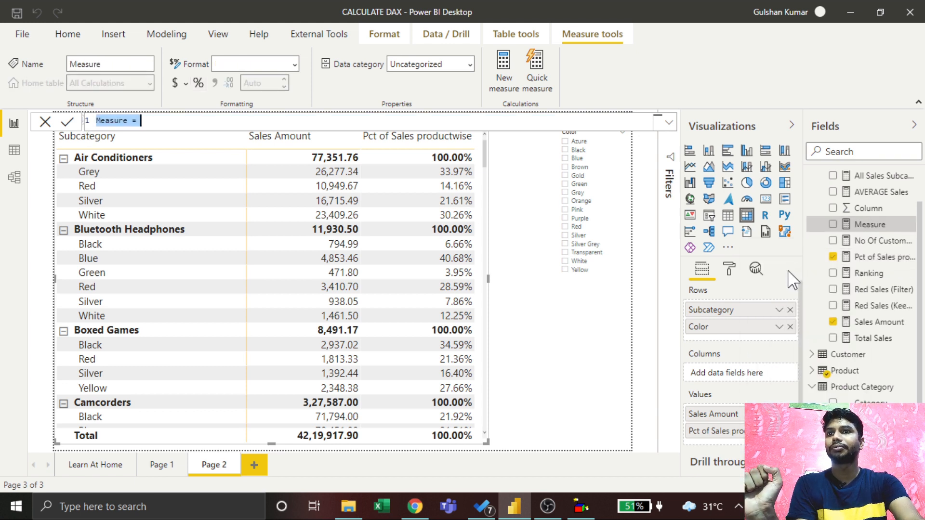
pyautogui.hotkey('ctrl', 'v')
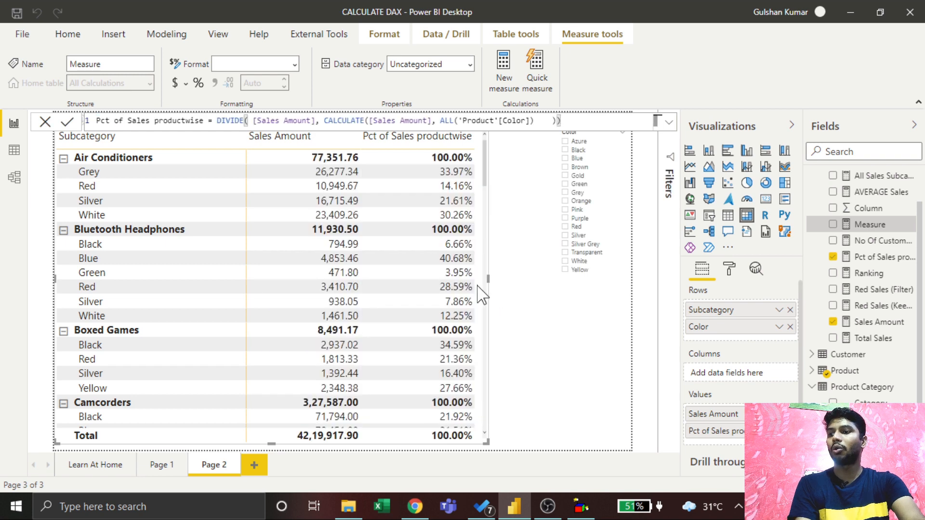
# - Rename the new measure in its formula to "Pct of Sales Subcategory"
pyautogui.doubleClick(186, 120)
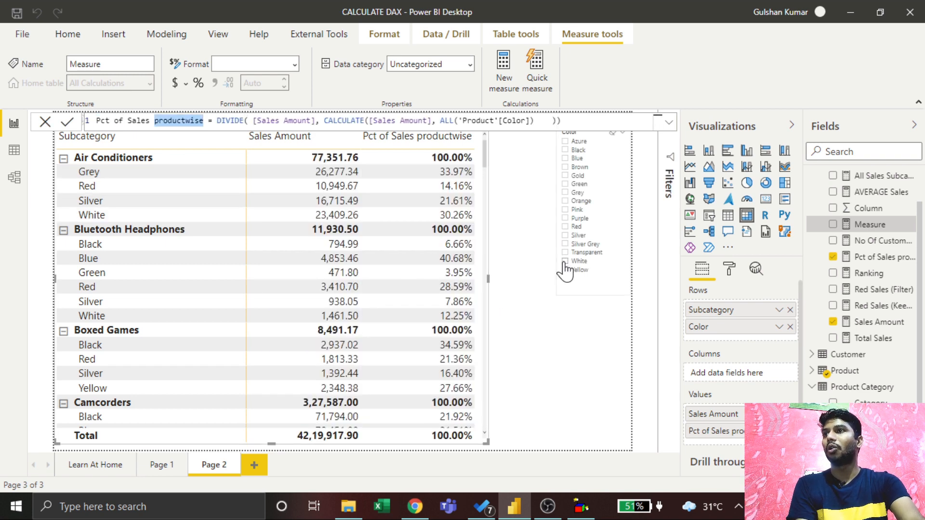
pyautogui.write('Su')
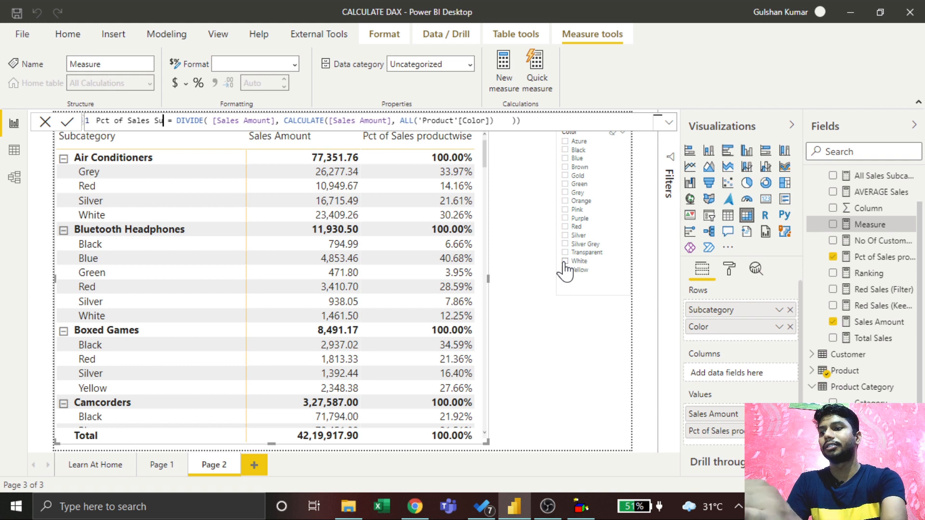
pyautogui.write('bcate')
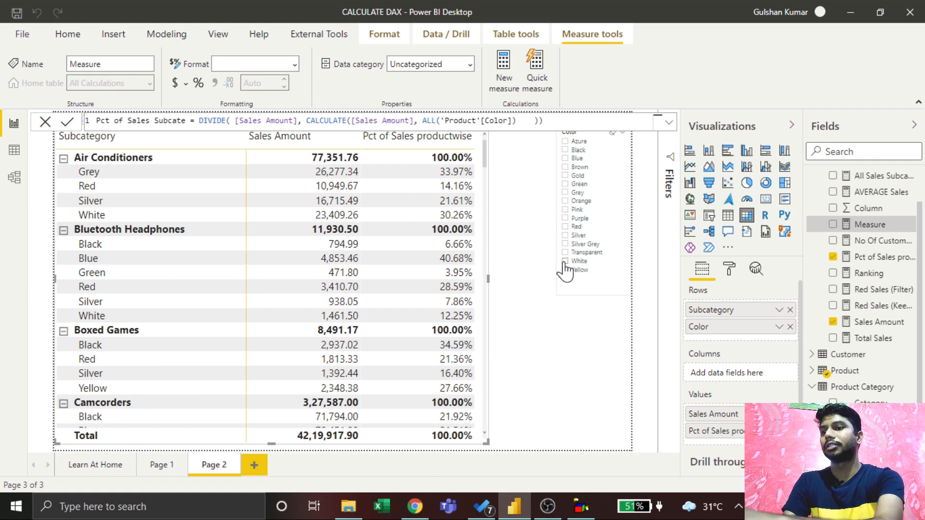
pyautogui.write('gory')
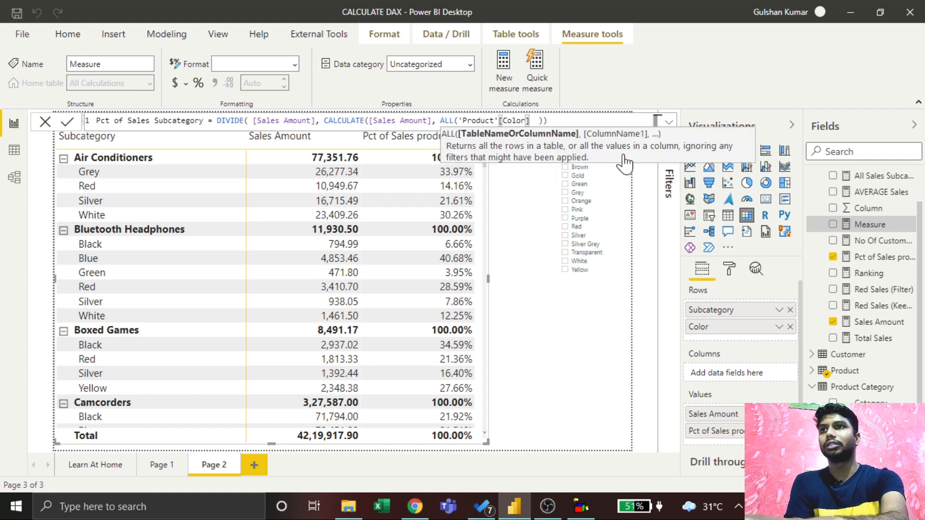
# - Replace the column inside ALL with 'Product Subcategory'[Subcategory] and commit the Pct of Sales Subcategory measure
pyautogui.press('BackSpace')
pyautogui.press('BackSpace')
pyautogui.press('BackSpace')
pyautogui.press('BackSpace')
pyautogui.press('BackSpace')
pyautogui.press('BackSpace')
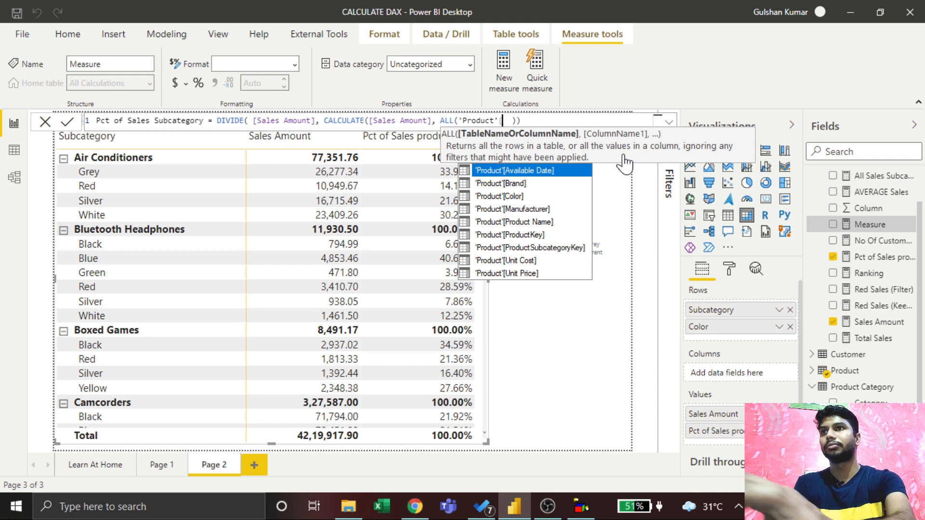
pyautogui.press('Down')
pyautogui.press('Down')
pyautogui.press('Down')
pyautogui.press('Down')
pyautogui.press('Down')
pyautogui.press('Down')
pyautogui.press('Down')
pyautogui.press('Down')
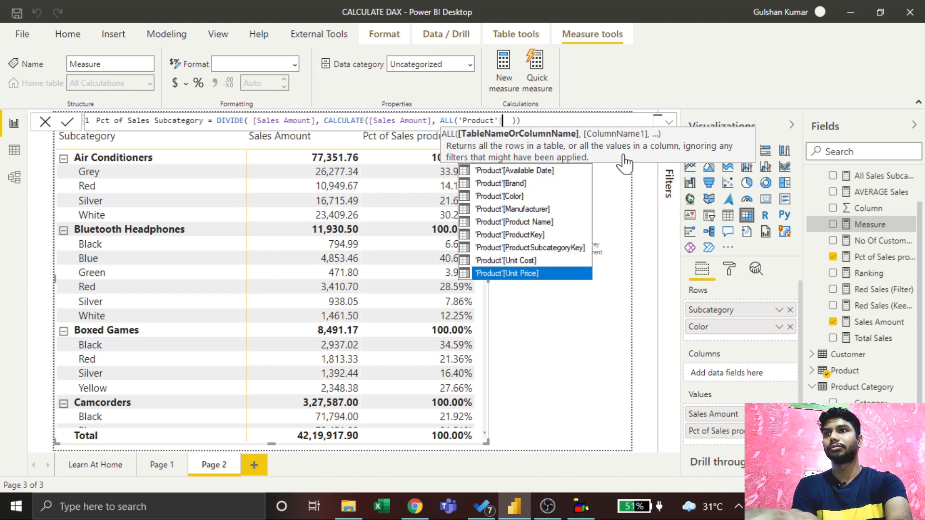
pyautogui.press('Up')
pyautogui.press('Up')
pyautogui.press('Up')
pyautogui.press('Up')
pyautogui.press('Up')
pyautogui.press('Up')
pyautogui.press('Up')
pyautogui.press('Up')
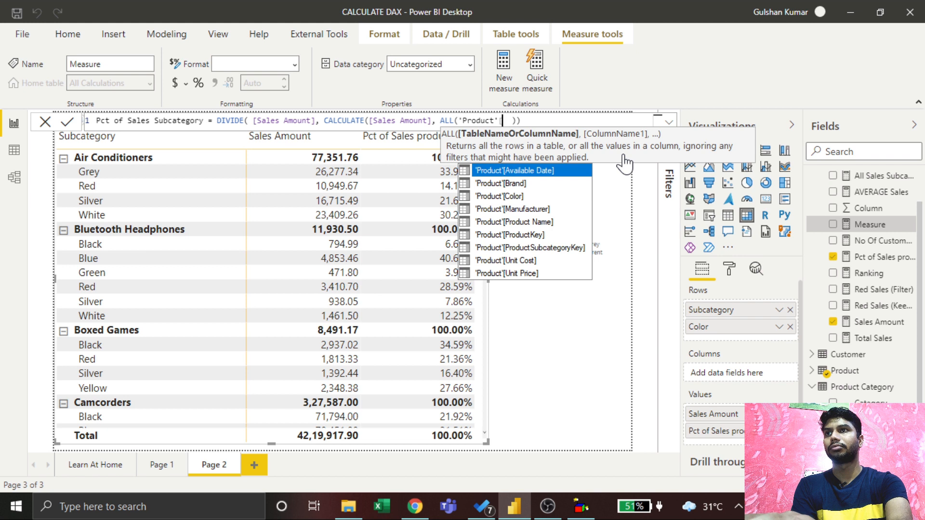
pyautogui.press('BackSpace')
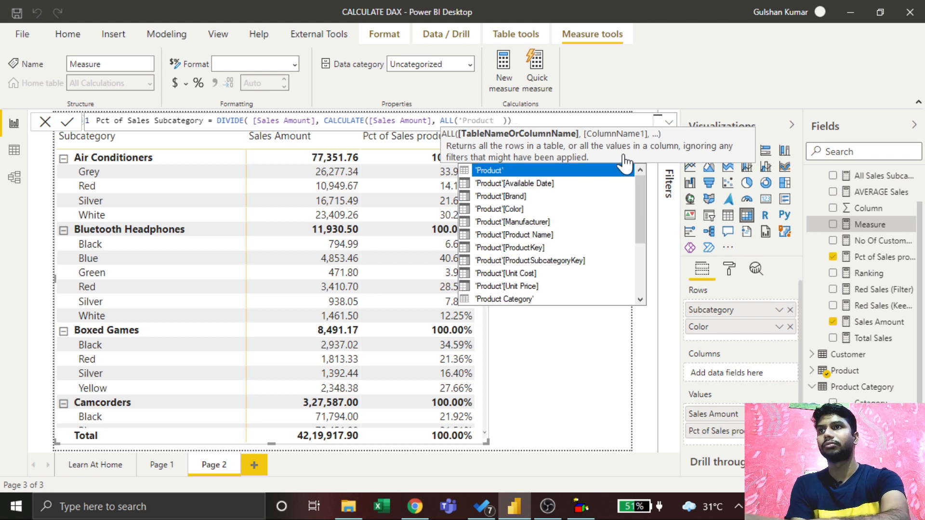
pyautogui.write('s')
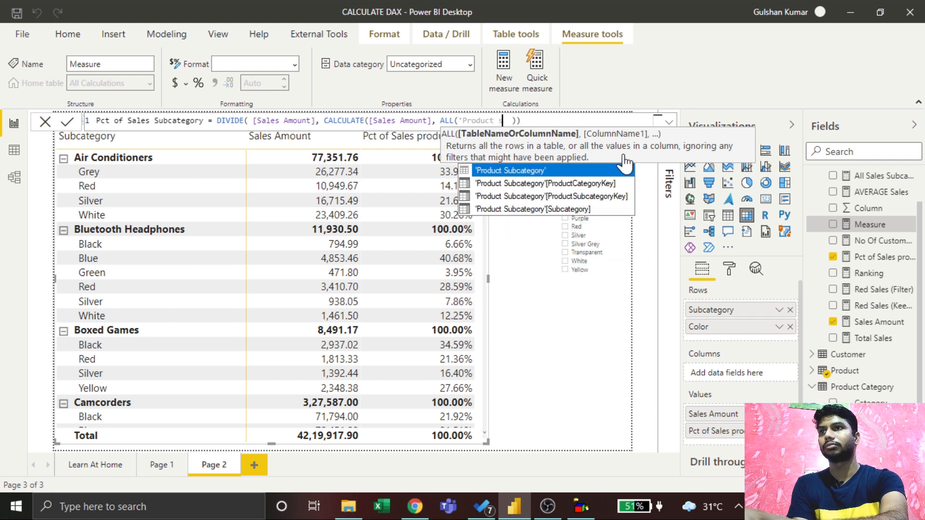
pyautogui.press('Down')
pyautogui.press('Down')
pyautogui.press('Down')
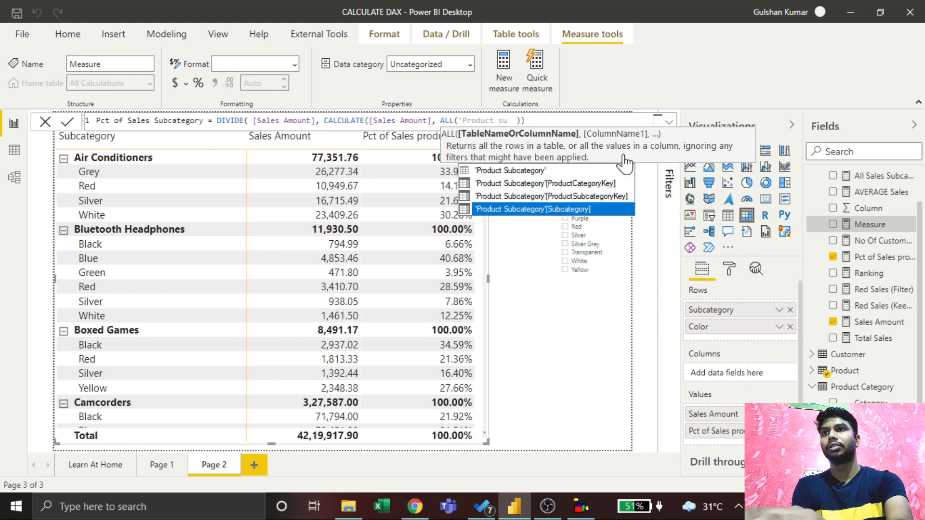
pyautogui.press('Tab')
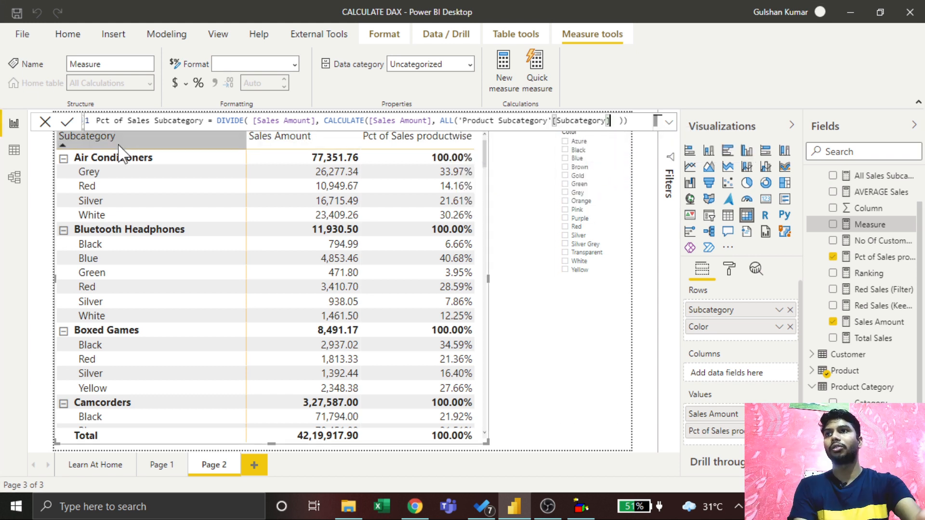
pyautogui.click(68, 122)
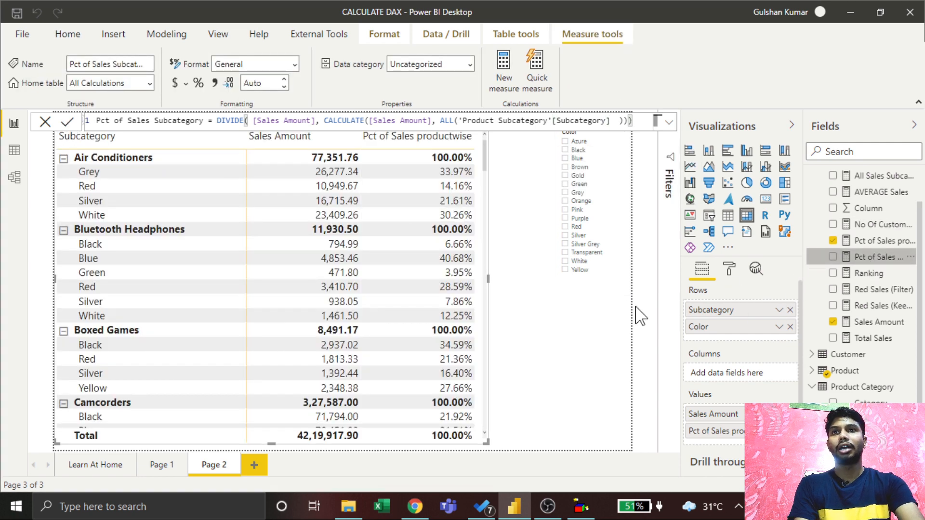
# - Add the Pct of Sales Subcategory measure to the matrix and widen the visual to fit the new column
pyautogui.moveTo(636, 308); pyautogui.dragTo(482, 319)
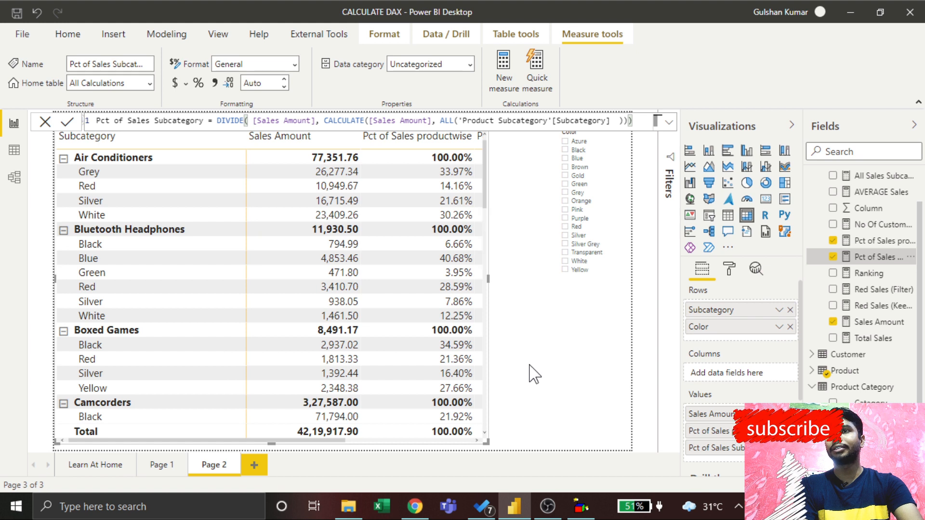
pyautogui.moveTo(488, 279); pyautogui.dragTo(598, 296)
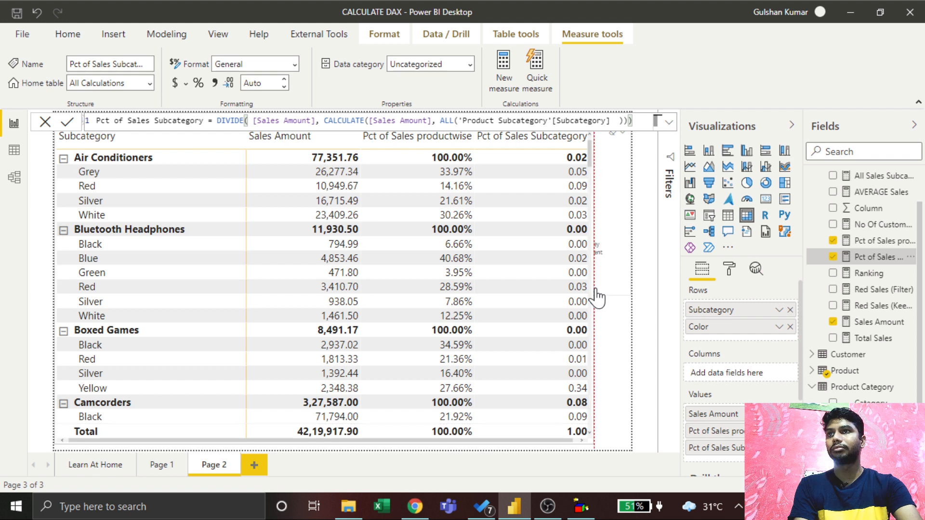
pyautogui.moveTo(597, 296); pyautogui.dragTo(597, 300)
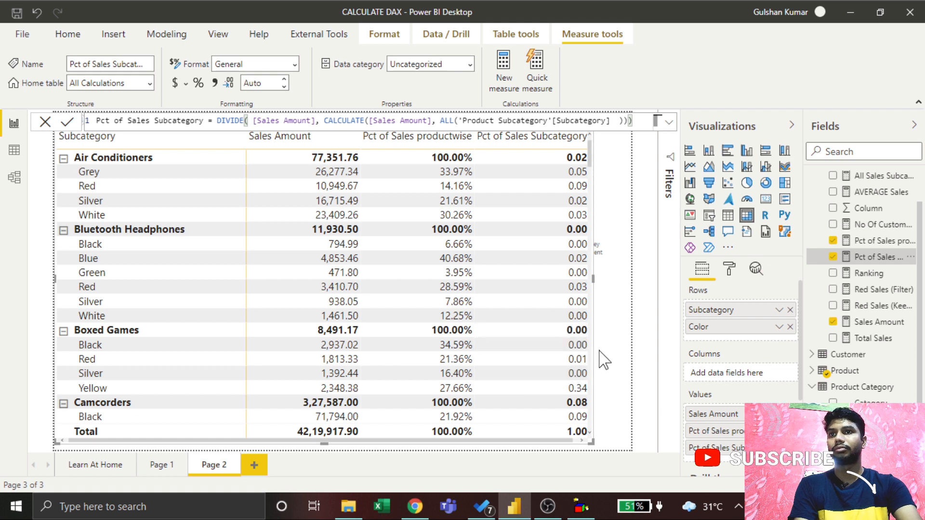
# - Format the Pct of Sales Subcategory measure as a percentage and review its values across the matrix rows
pyautogui.click(202, 85)
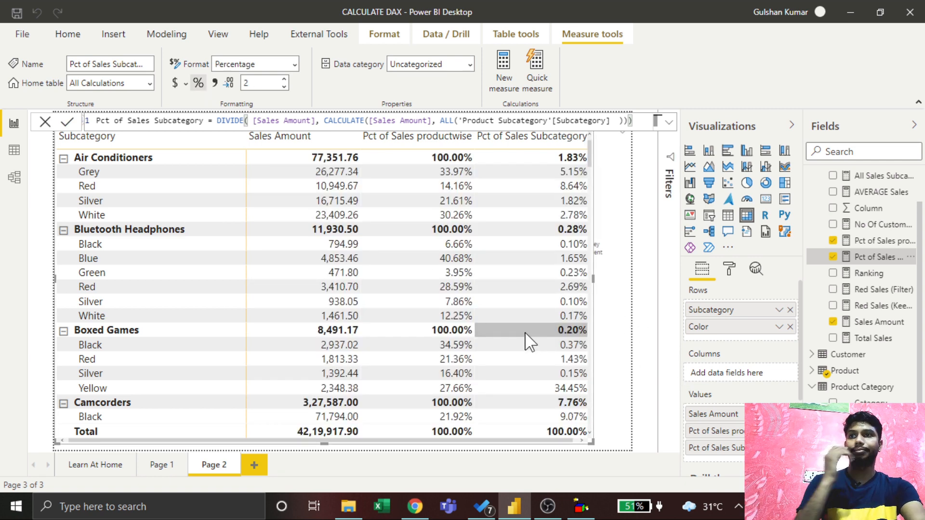
pyautogui.scroll(-15, 539, 272)
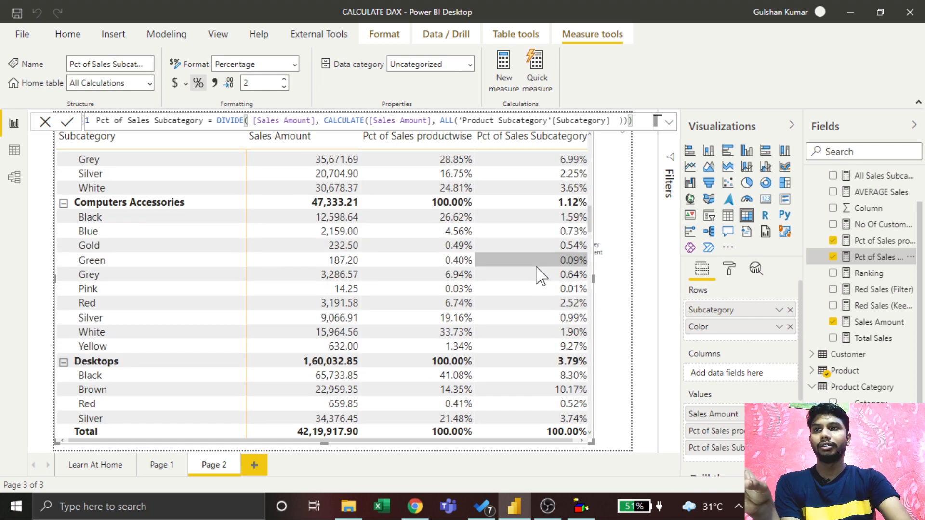
pyautogui.scroll(-15, 540, 272)
pyautogui.scroll(15, 540, 272)
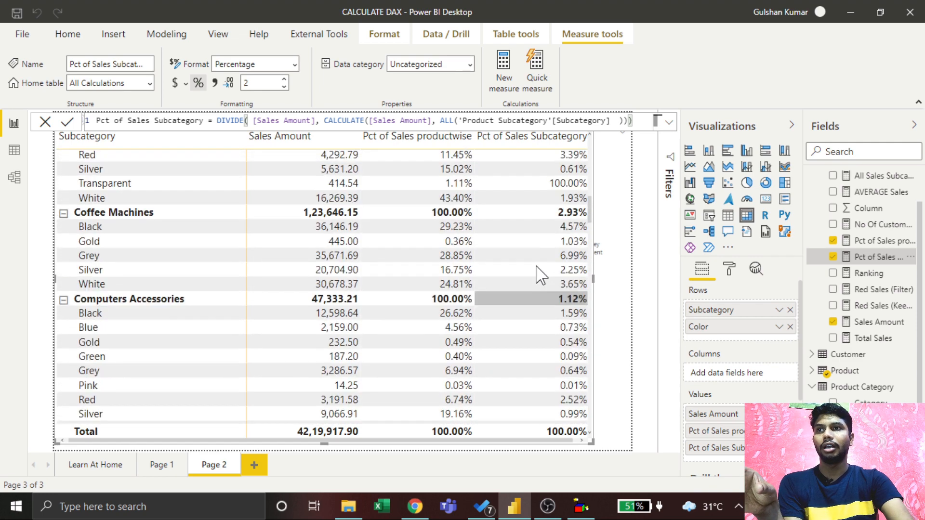
pyautogui.scroll(10, 537, 267)
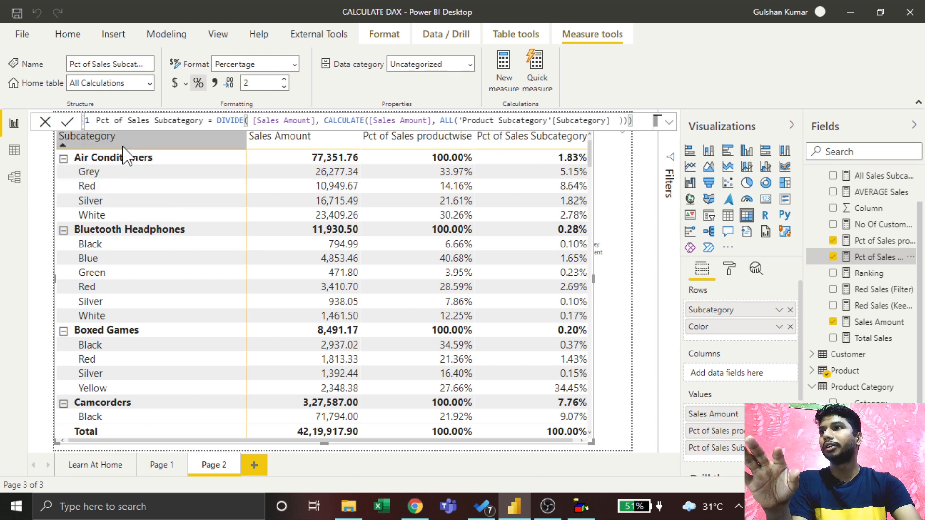
# - Drill the matrix up to the subcategory level and add Category above Subcategory in its rows
pyautogui.click(45, 121)
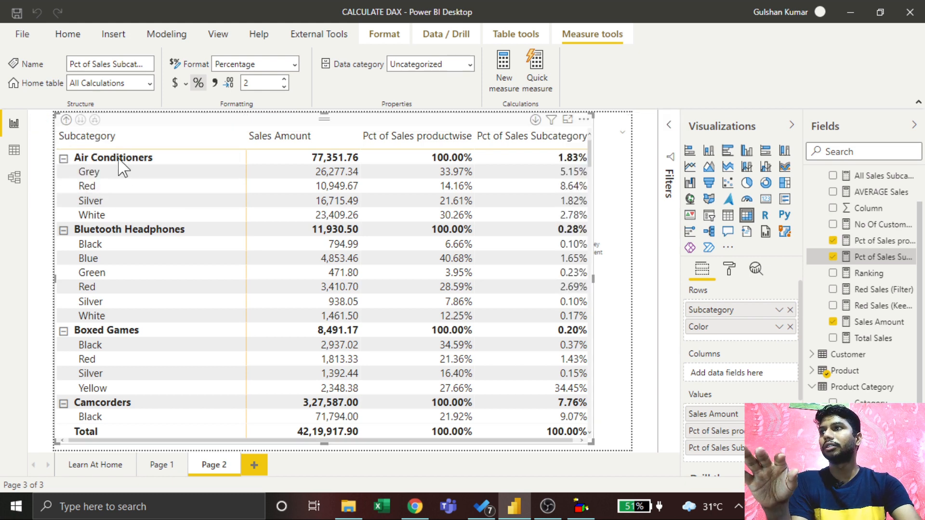
pyautogui.click(66, 120)
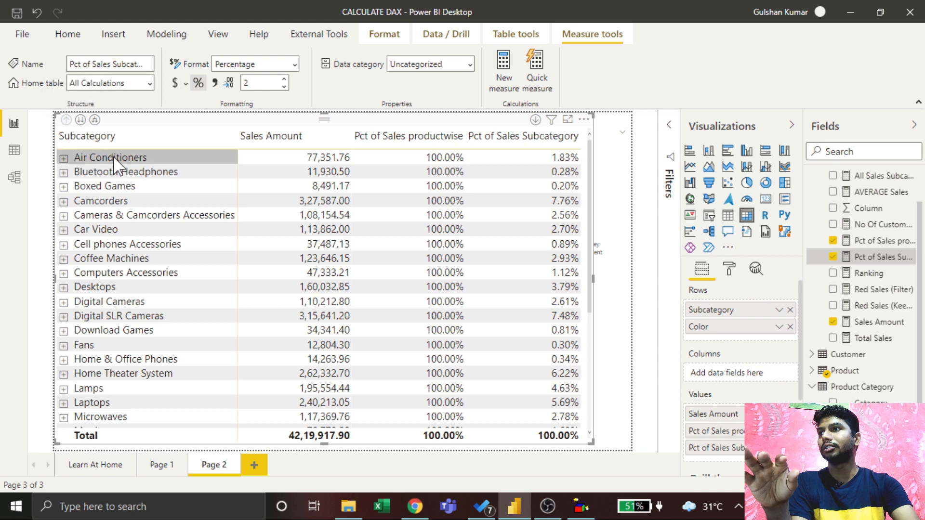
pyautogui.scroll(-5, 566, 227)
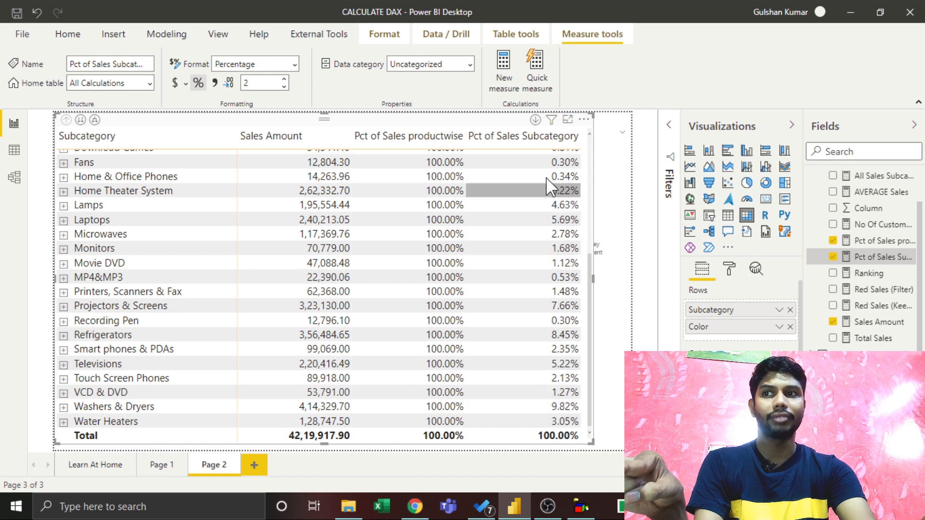
pyautogui.scroll(5, 521, 403)
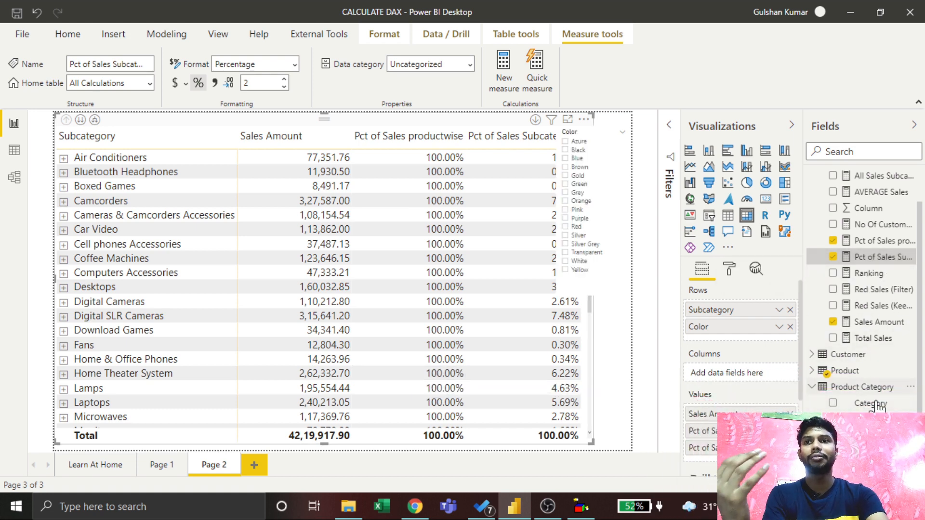
pyautogui.moveTo(801, 411); pyautogui.dragTo(749, 304)
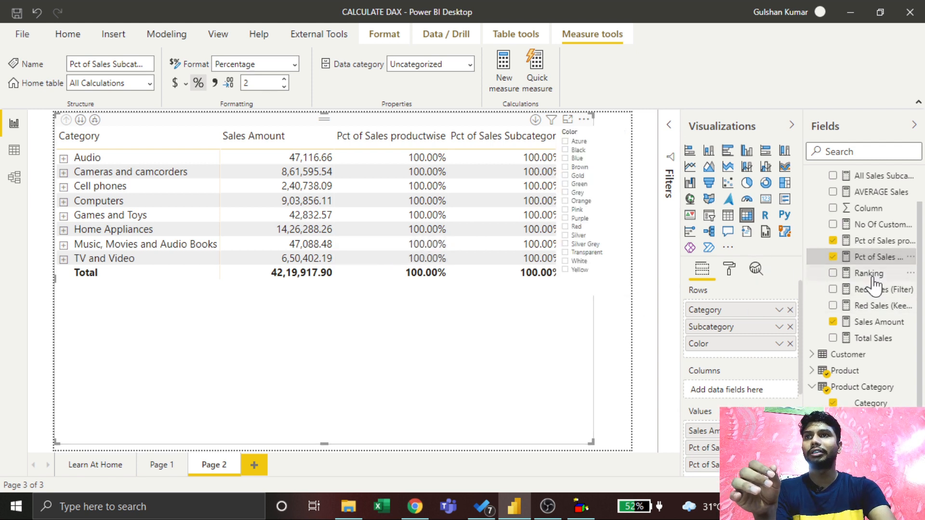
# - Copy the full Pct of Sales Subcategory formula into a new measure in the All Calculations table
pyautogui.click(869, 273)
pyautogui.click(875, 257)
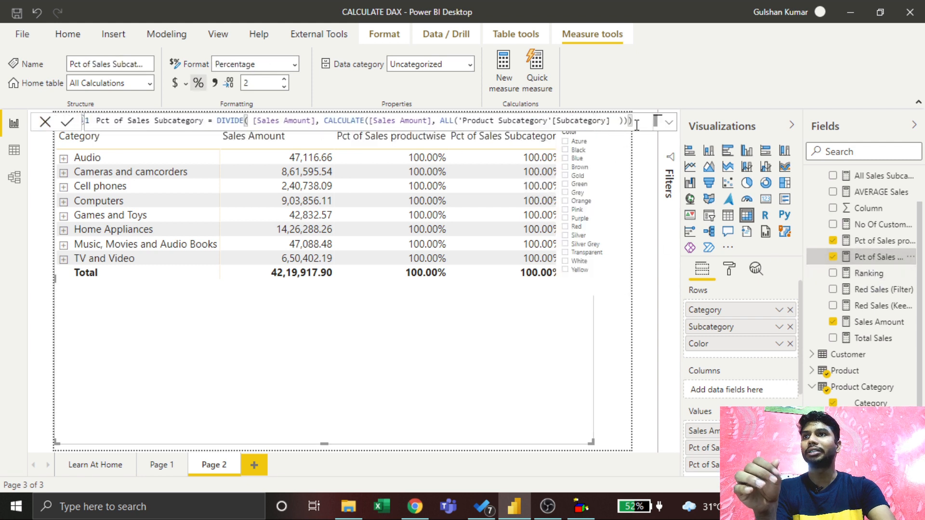
pyautogui.moveTo(572, 111); pyautogui.dragTo(196, 103)
pyautogui.hotkey('ctrl', 'c')
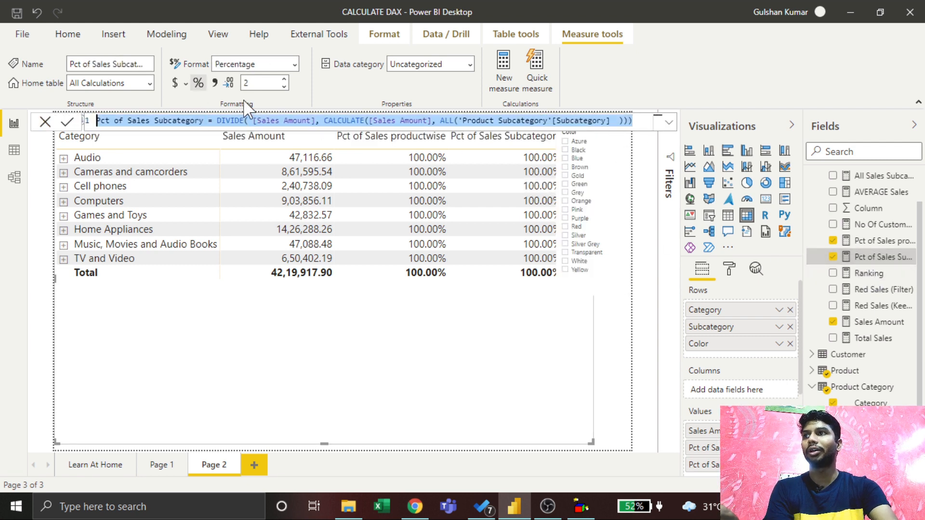
pyautogui.rightClick(873, 257)
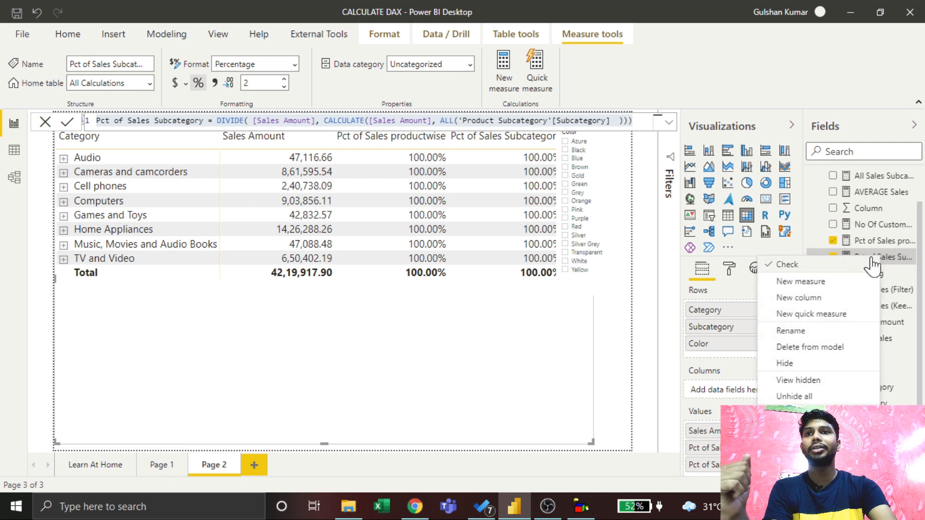
pyautogui.click(822, 283)
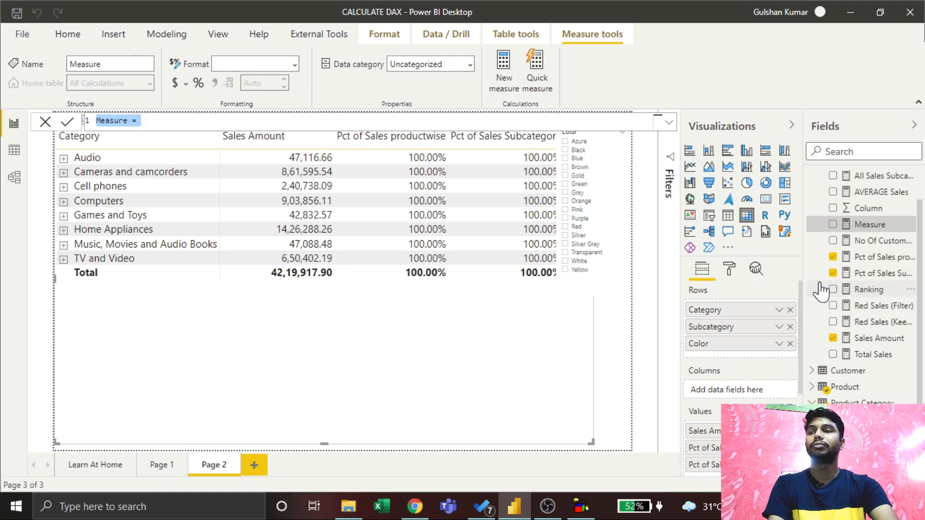
pyautogui.hotkey('ctrl', 'v')
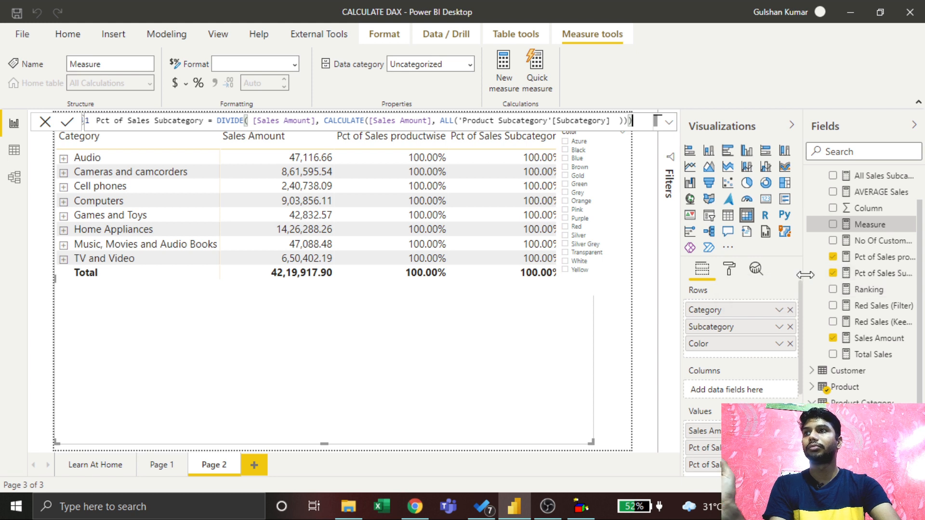
# - Rename the copied measure in its formula to "Pct of Sales Category"
pyautogui.doubleClick(178, 121)
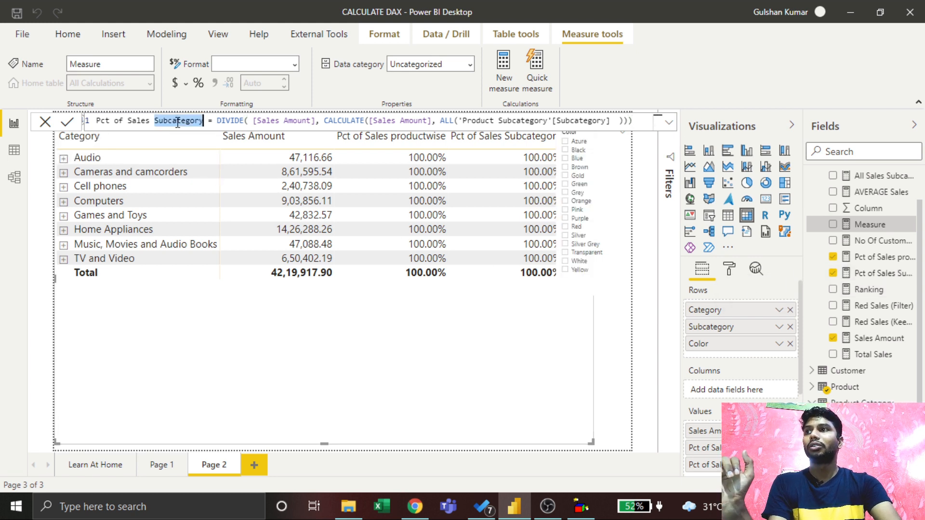
pyautogui.write('Categ')
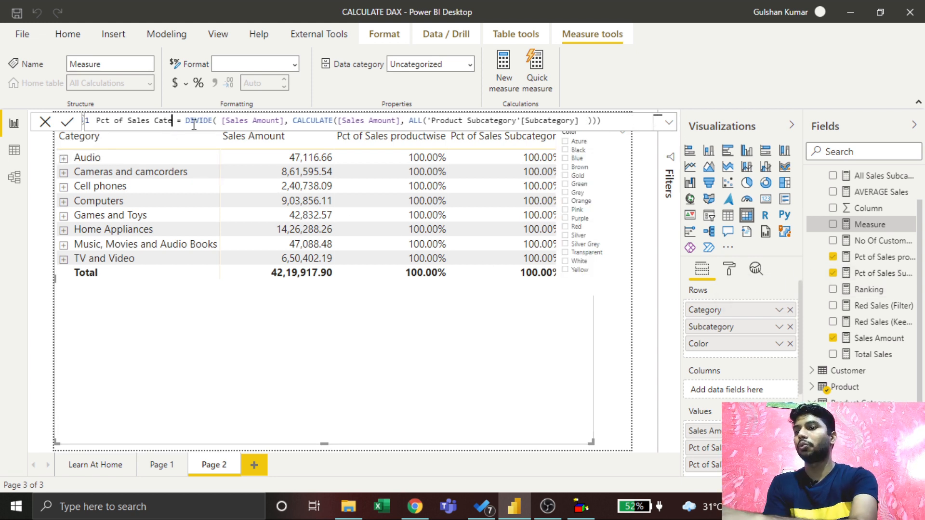
pyautogui.write('ory')
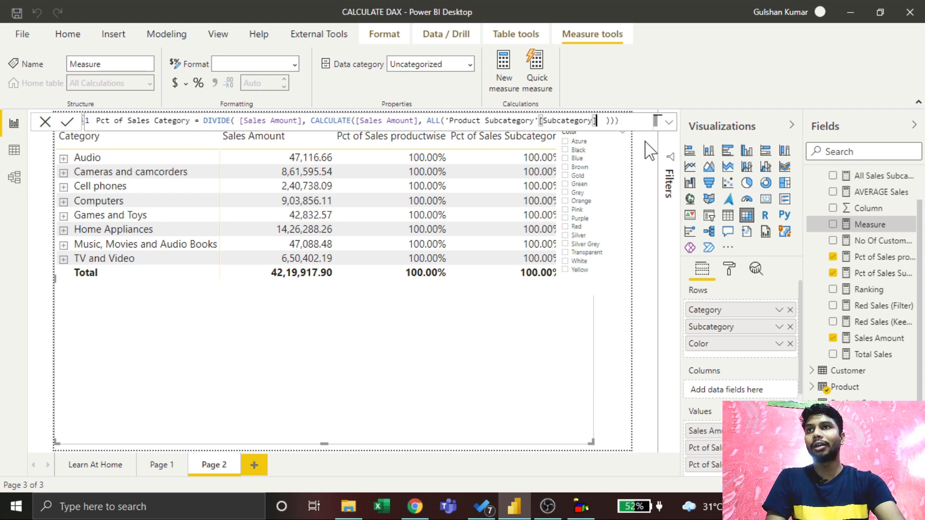
# - Replace the column inside ALL with 'Product Category'[Category] and commit the Pct of Sales Category measure
pyautogui.press('BackSpace')
pyautogui.press('BackSpace')
pyautogui.press('BackSpace')
pyautogui.press('BackSpace')
pyautogui.press('BackSpace')
pyautogui.press('BackSpace')
pyautogui.press('BackSpace')
pyautogui.press('BackSpace')
pyautogui.press('BackSpace')
pyautogui.press('BackSpace')
pyautogui.press('BackSpace')
pyautogui.press('BackSpace')
pyautogui.press('BackSpace')
pyautogui.press('BackSpace')
pyautogui.press('BackSpace')
pyautogui.press('BackSpace')
pyautogui.press('BackSpace')
pyautogui.press('BackSpace')
pyautogui.press('BackSpace')
pyautogui.press('BackSpace')
pyautogui.press('BackSpace')
pyautogui.press('BackSpace')
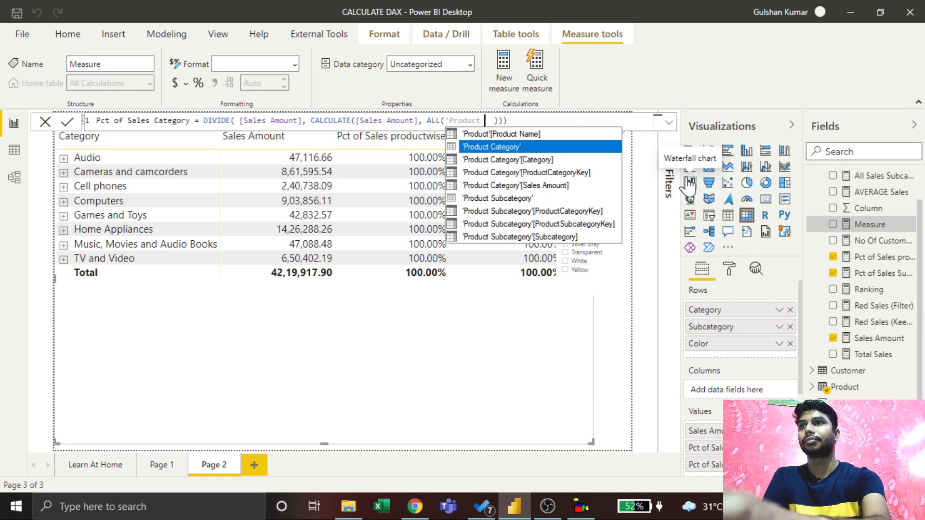
pyautogui.press('Down')
pyautogui.press('Tab')
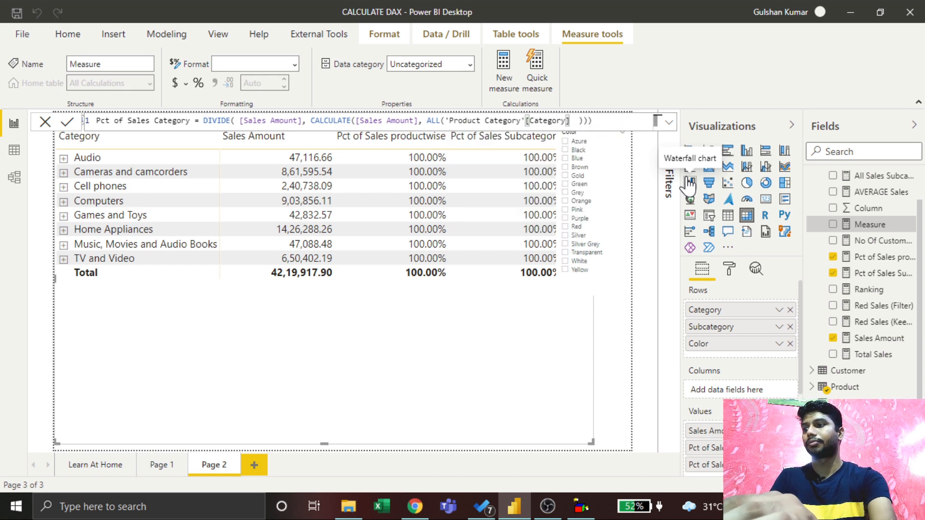
pyautogui.click(68, 123)
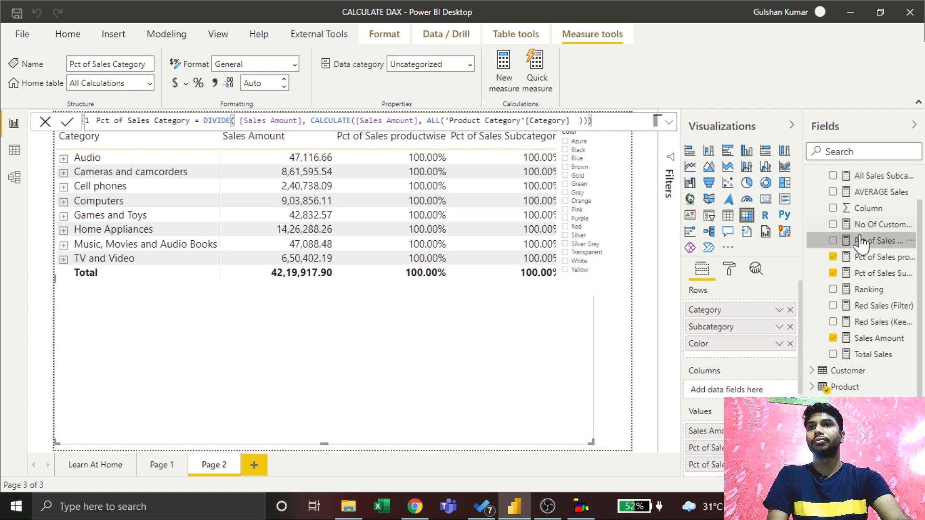
# - Add the Pct of Sales Category measure to the matrix values as a percentage and narrow the matrix columns so all of them fit
pyautogui.moveTo(867, 246); pyautogui.dragTo(706, 434)
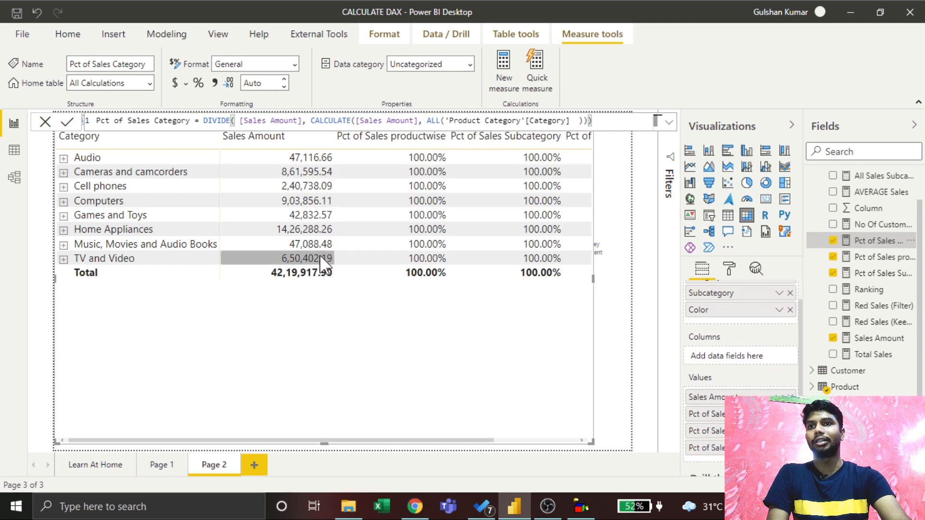
pyautogui.moveTo(220, 141); pyautogui.dragTo(141, 141)
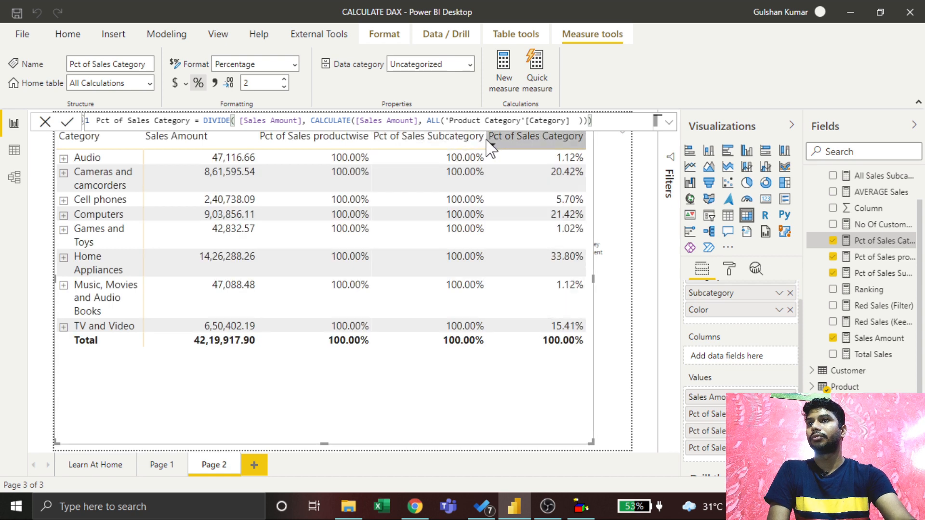
pyautogui.moveTo(486, 144); pyautogui.dragTo(433, 147)
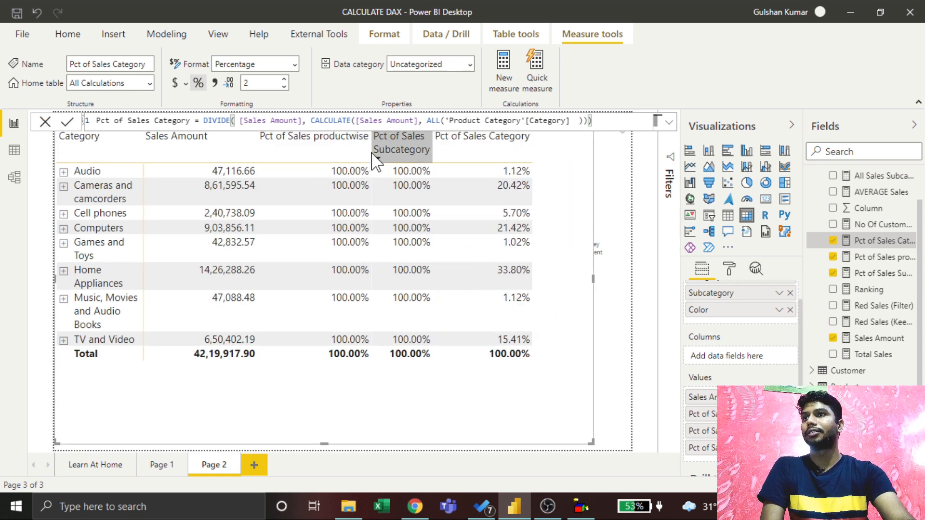
pyautogui.moveTo(372, 147); pyautogui.dragTo(336, 148)
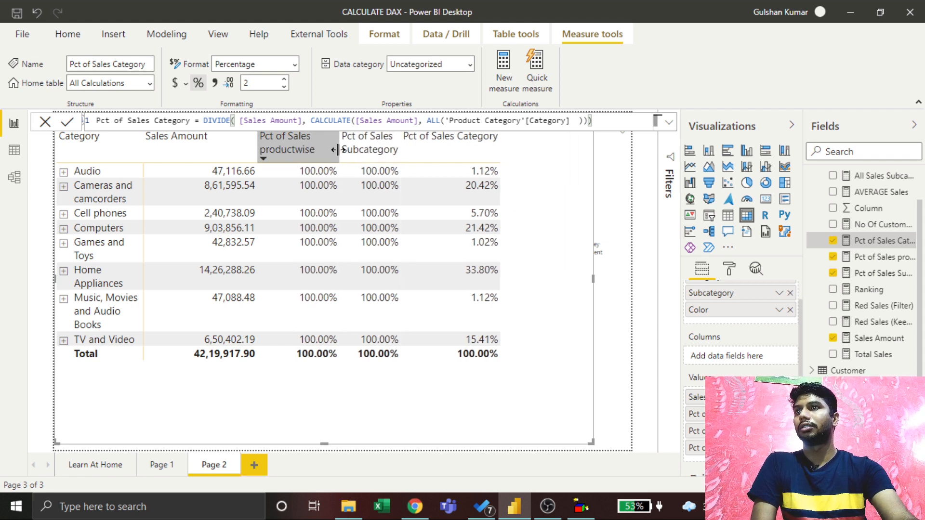
pyautogui.moveTo(496, 145); pyautogui.dragTo(461, 145)
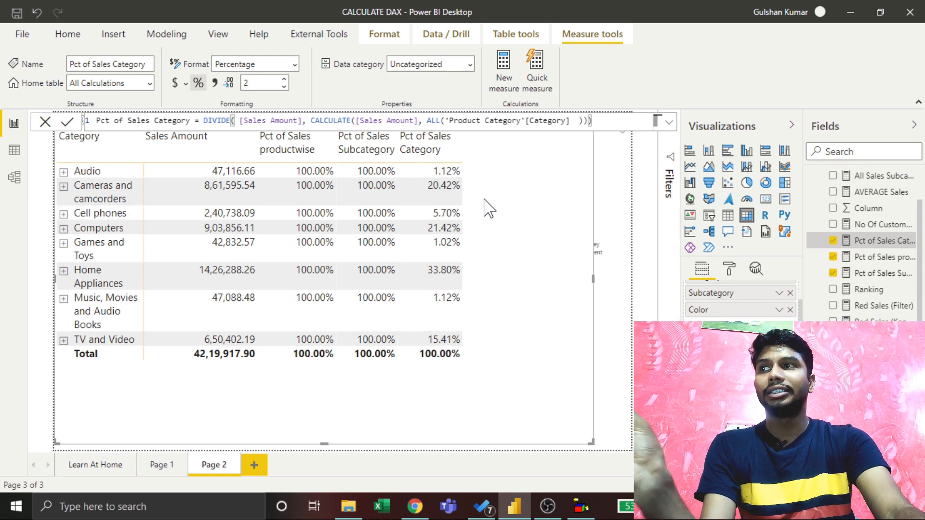
# - Close the formula editor and expand the whole matrix hierarchy down through subcategory to color level
pyautogui.click(45, 121)
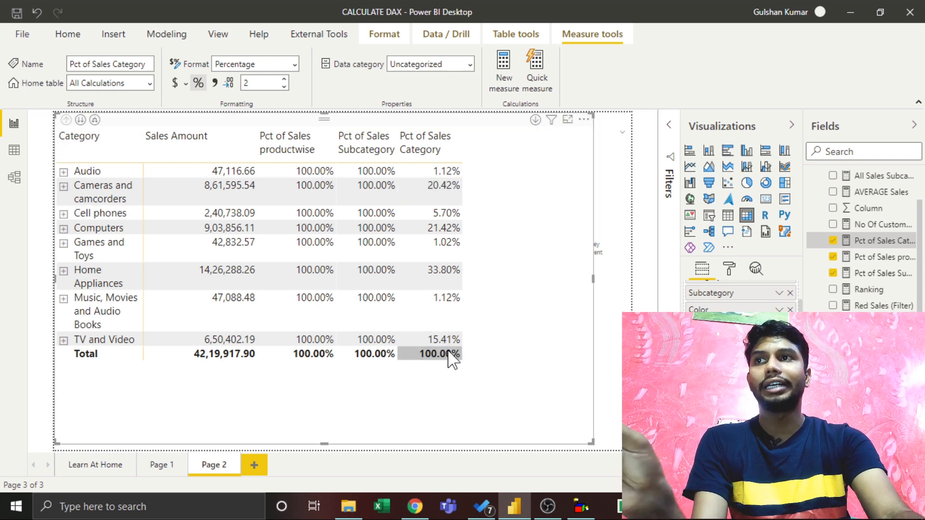
pyautogui.click(95, 120)
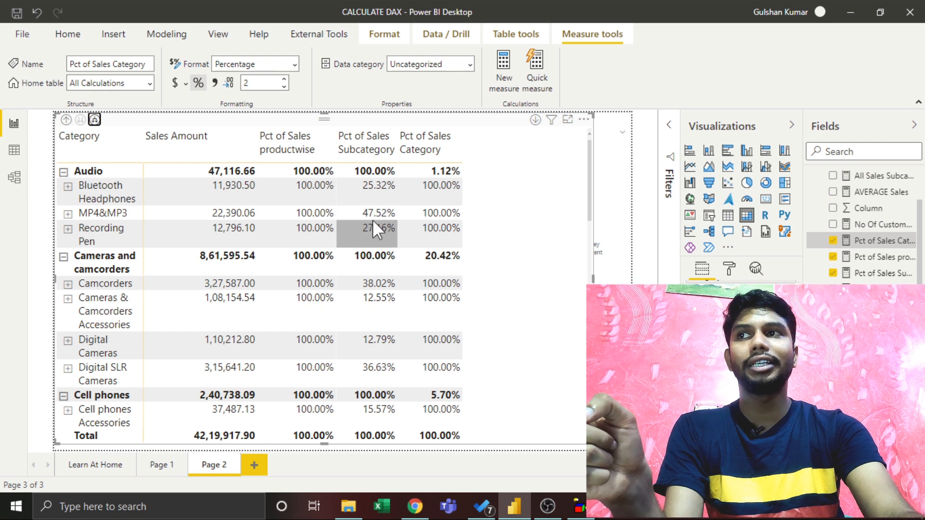
pyautogui.click(95, 120)
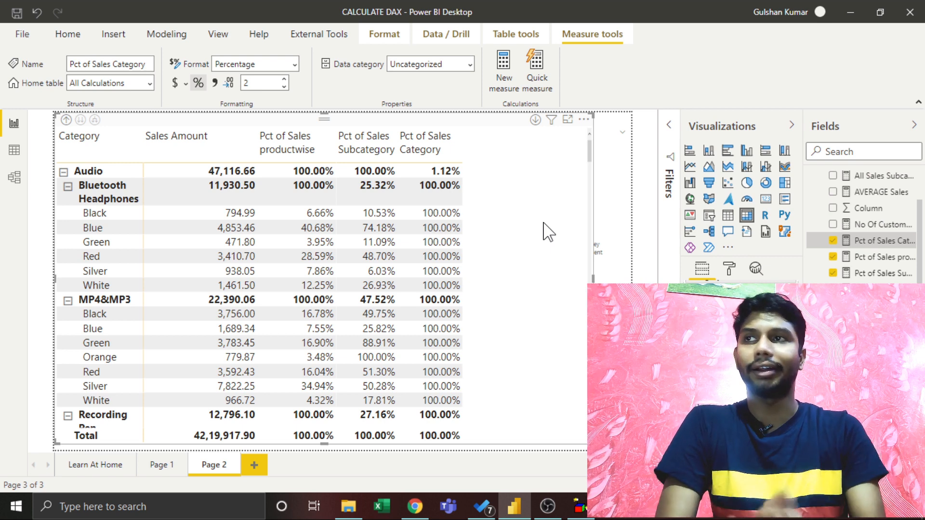
# - Create a new measure in the All Calculations table and name it "Pct Lavel wise" in its formula
pyautogui.rightClick(878, 243)
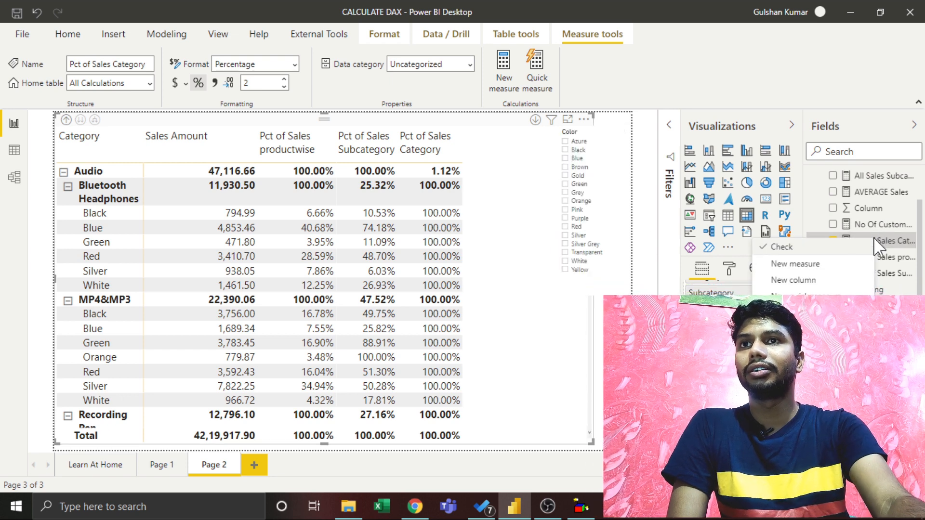
pyautogui.click(781, 246)
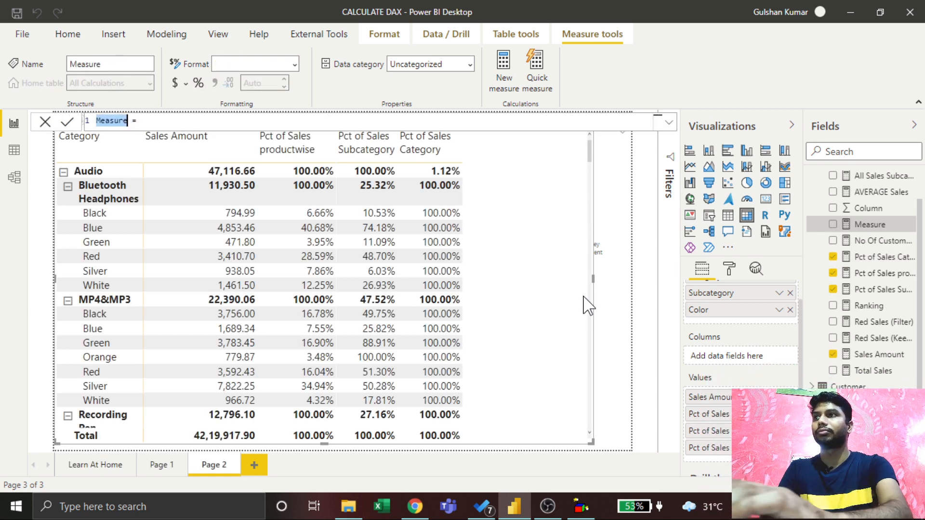
pyautogui.write('Pct ')
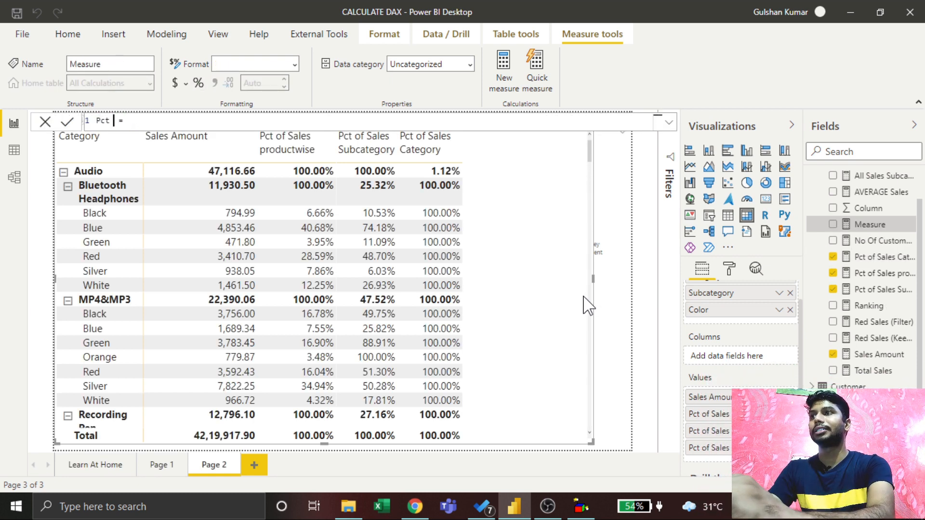
pyautogui.write('with')
pyautogui.press('BackSpace')
pyautogui.press('BackSpace')
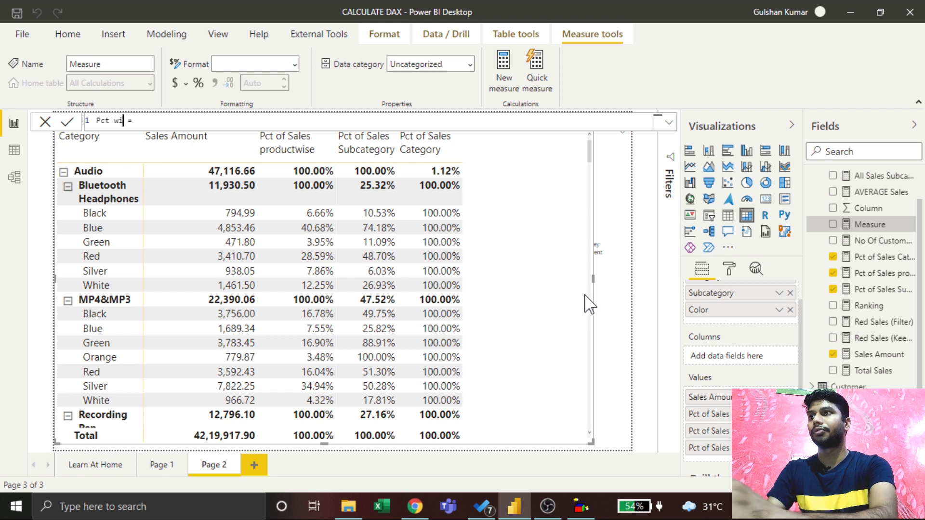
pyautogui.press('BackSpace')
pyautogui.press('BackSpace')
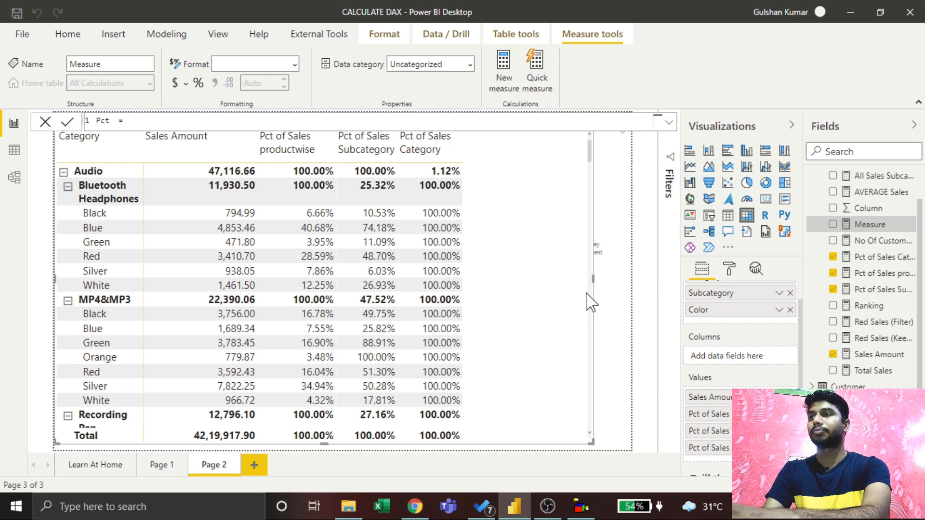
pyautogui.write('Lavel')
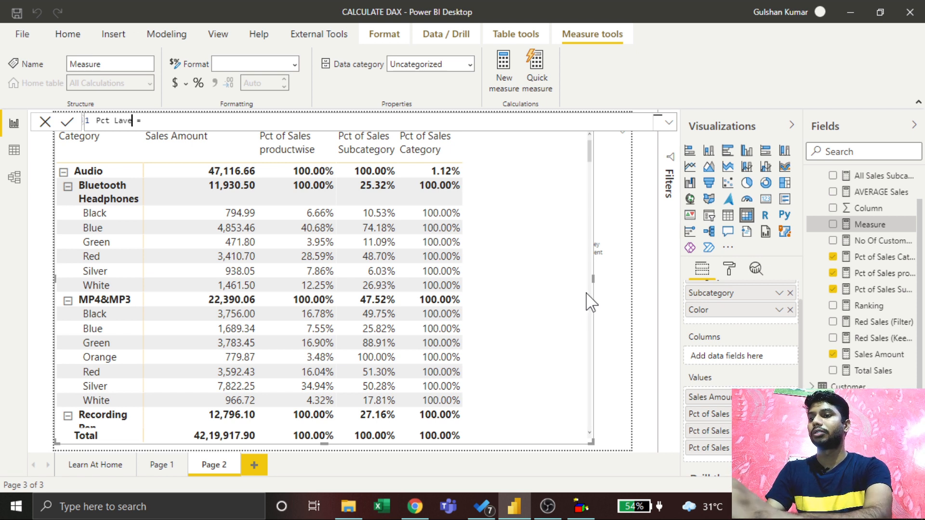
pyautogui.write(' wise')
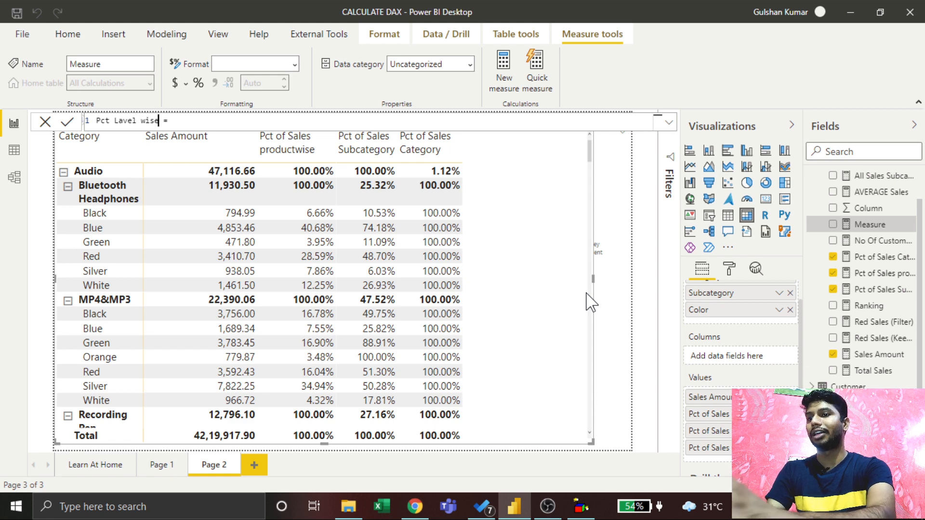
pyautogui.press('End')
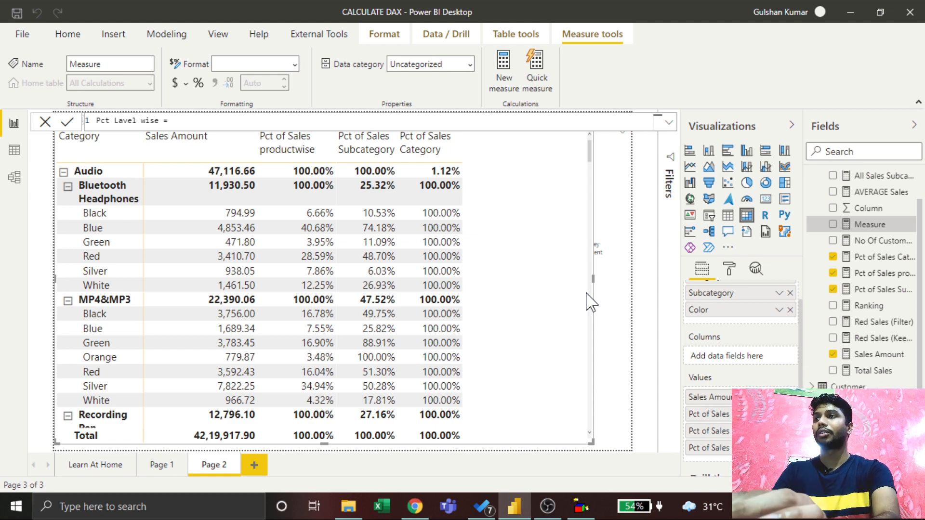
# - Begin the Pct Lavel wise formula with an IF function whose logical test is ISFILTERED
pyautogui.write('IF')
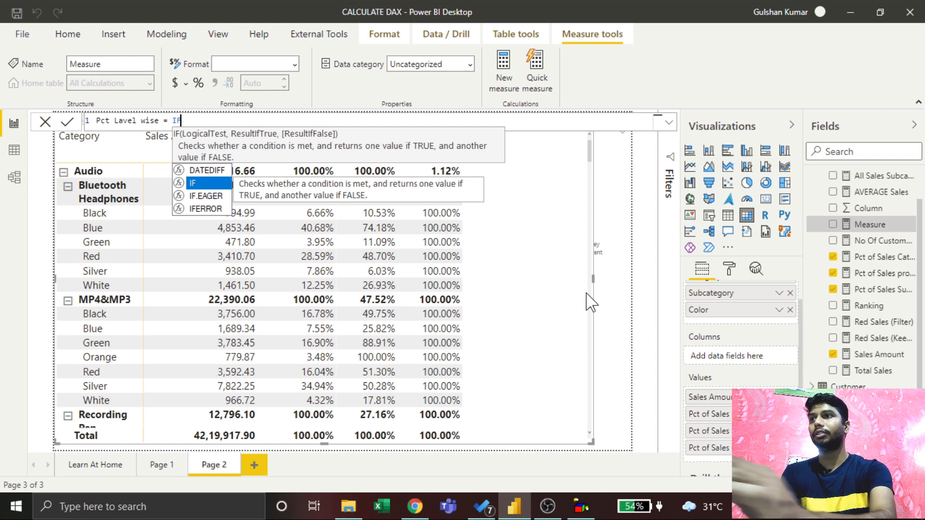
pyautogui.write('(')
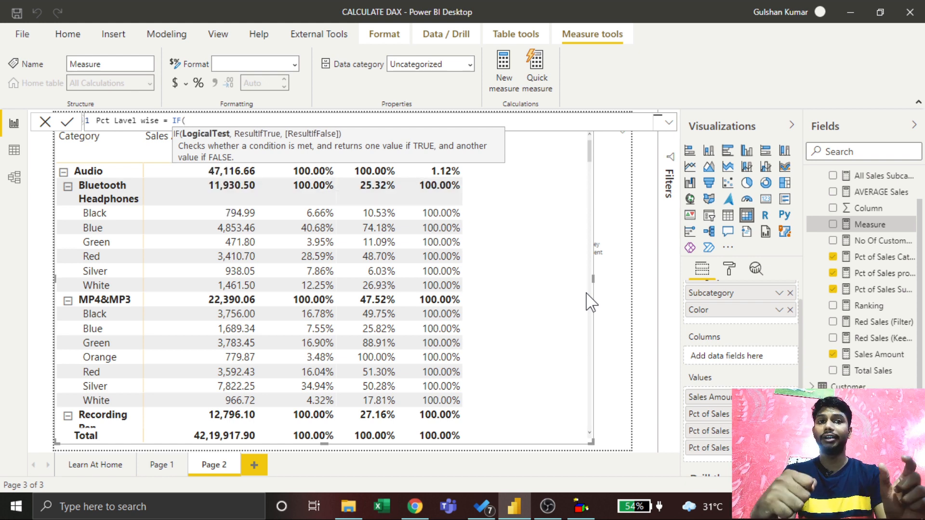
pyautogui.write('IS')
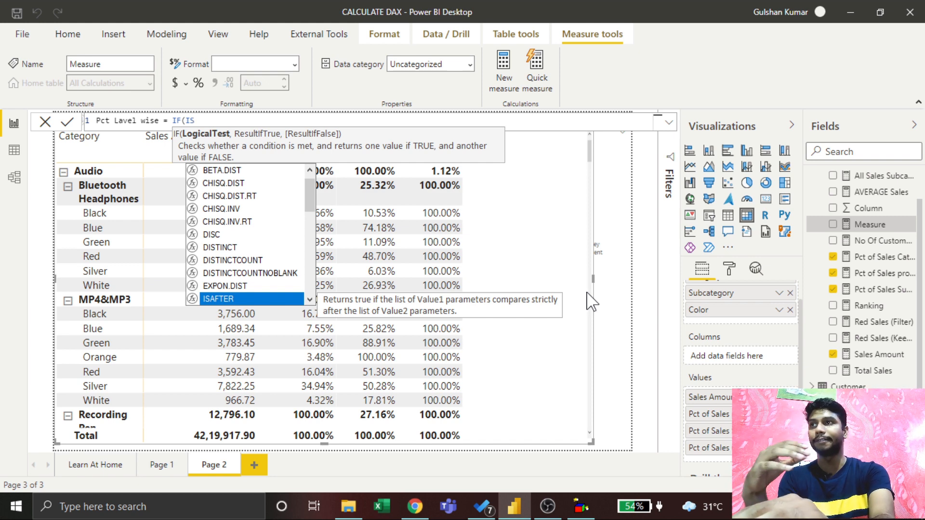
pyautogui.write('FILTERED(')
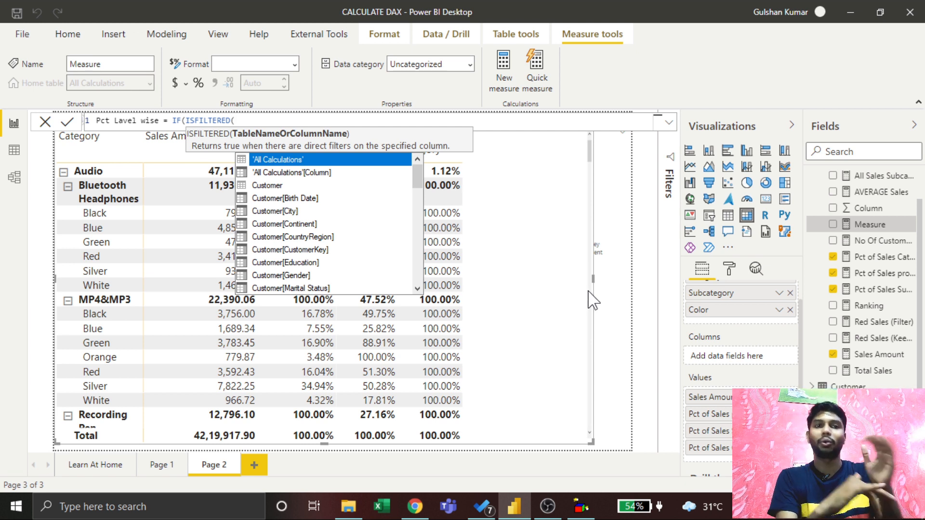
# - Supply 'Product Category'[Category] as the ISFILTERED column and close that logical test
pyautogui.write("'p")
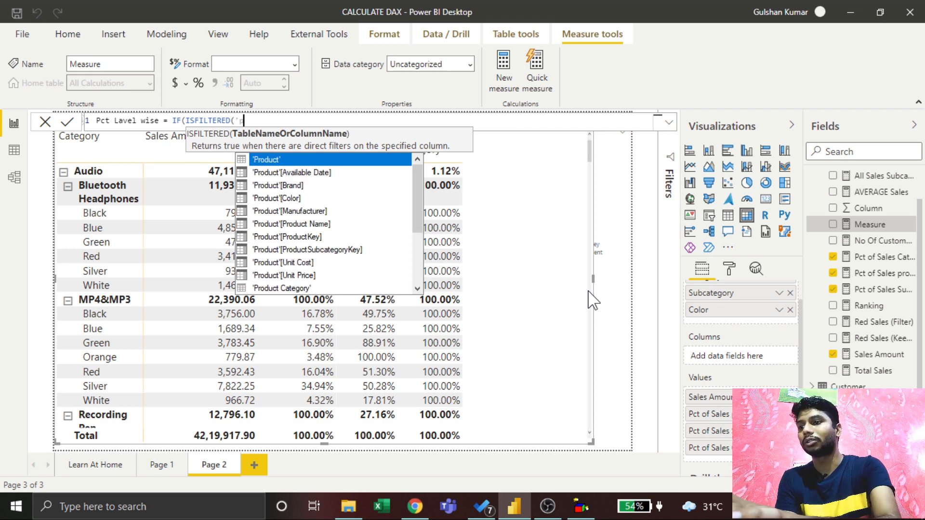
pyautogui.press('Down')
pyautogui.press('Down')
pyautogui.press('Down')
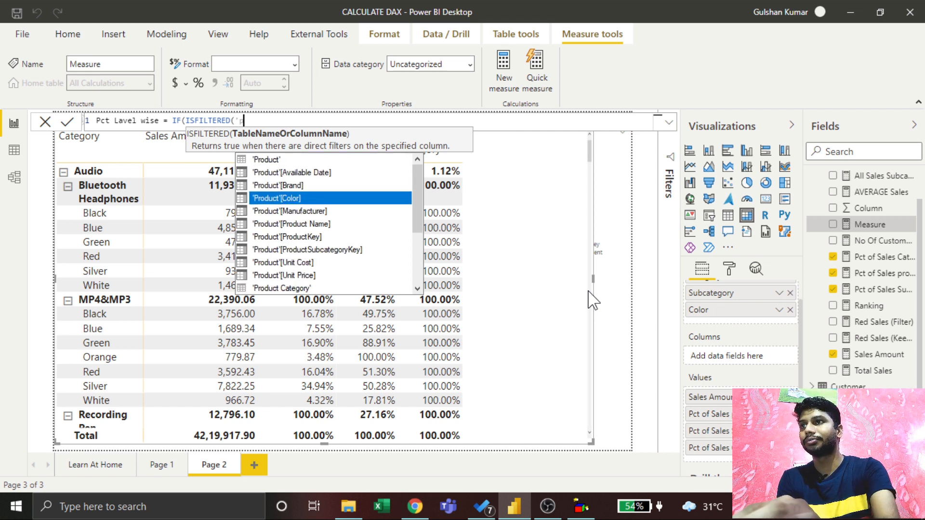
pyautogui.press('Down')
pyautogui.press('Down')
pyautogui.press('Down')
pyautogui.press('Down')
pyautogui.press('Down')
pyautogui.press('Down')
pyautogui.press('Down')
pyautogui.press('Down')
pyautogui.press('Down')
pyautogui.press('Down')
pyautogui.press('Down')
pyautogui.press('Down')
pyautogui.press('Down')
pyautogui.press('Down')
pyautogui.press('Down')
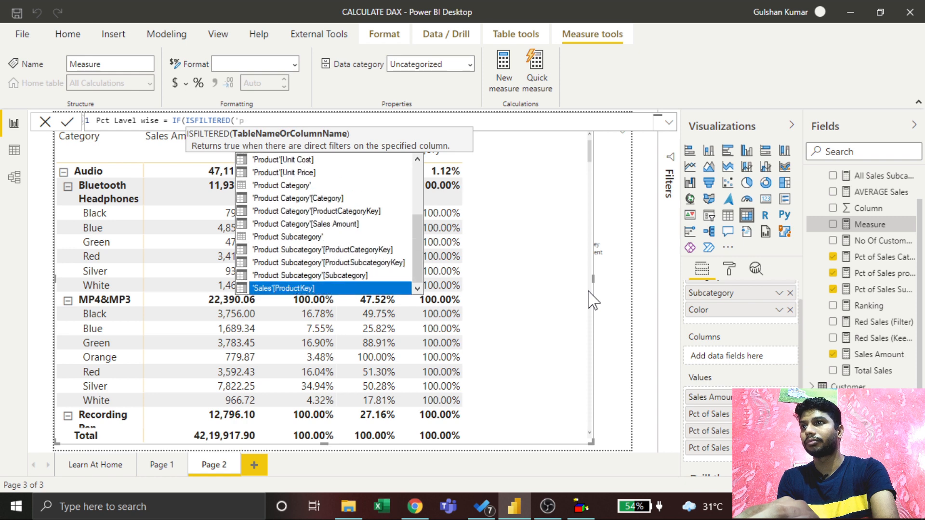
pyautogui.press('Up')
pyautogui.press('Up')
pyautogui.press('Up')
pyautogui.press('Up')
pyautogui.press('Up')
pyautogui.press('Up')
pyautogui.press('Up')
pyautogui.press('Tab')
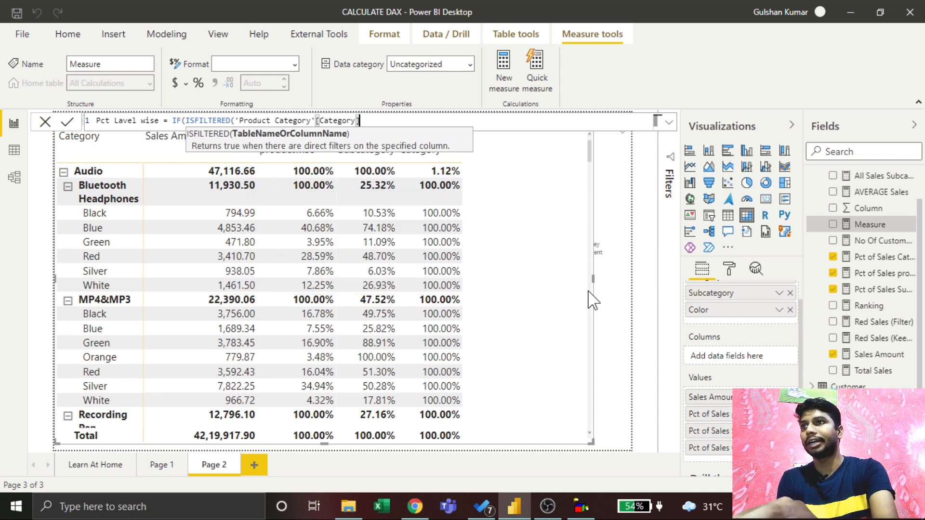
pyautogui.write(')')
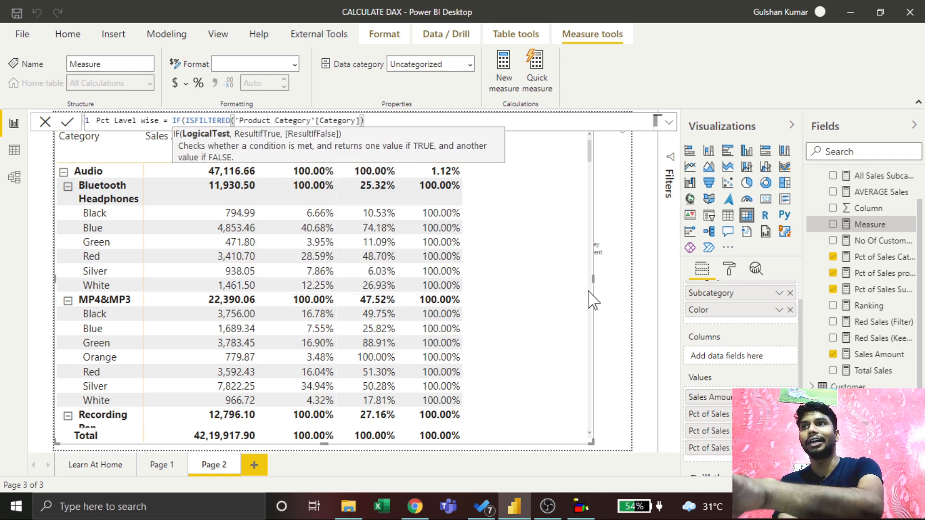
# - Set [Pct of Sales Category] as the value the IF returns when the category test is true
pyautogui.write(', ')
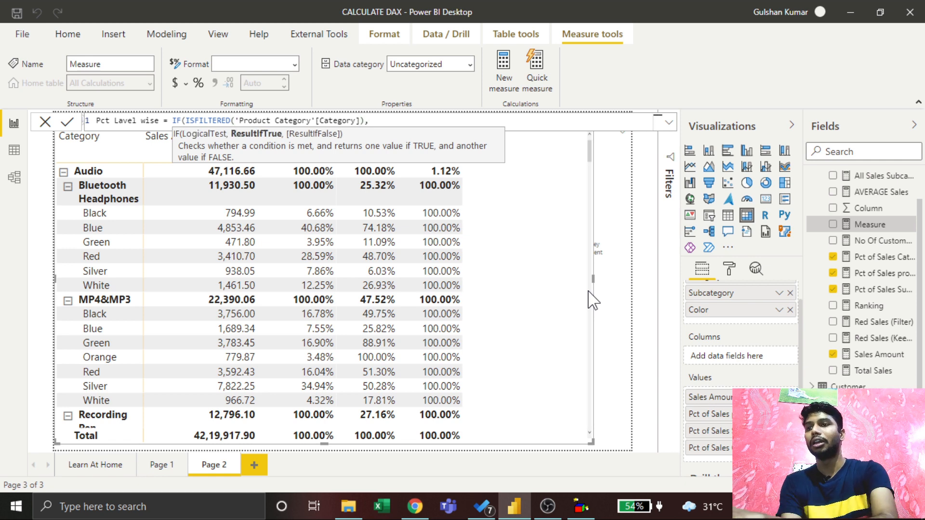
pyautogui.write('[')
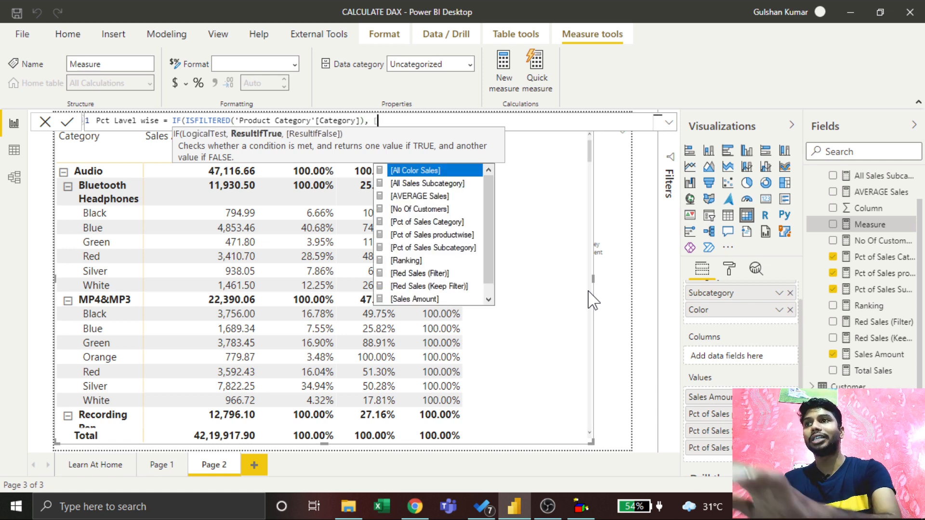
pyautogui.press('Down')
pyautogui.press('Down')
pyautogui.press('Down')
pyautogui.press('Down')
pyautogui.press('Tab')
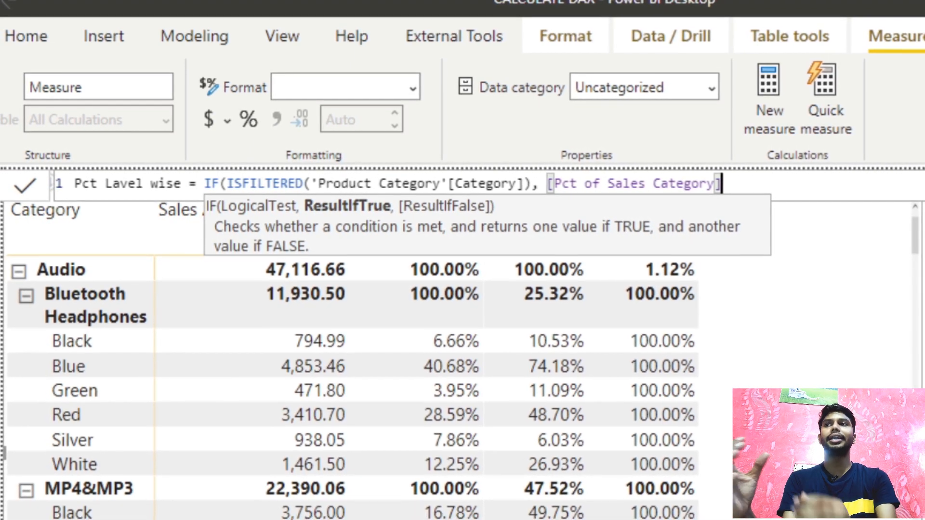
# - Start a nested IF with an ISFILTERED test as the false result of the category check
pyautogui.write(',')
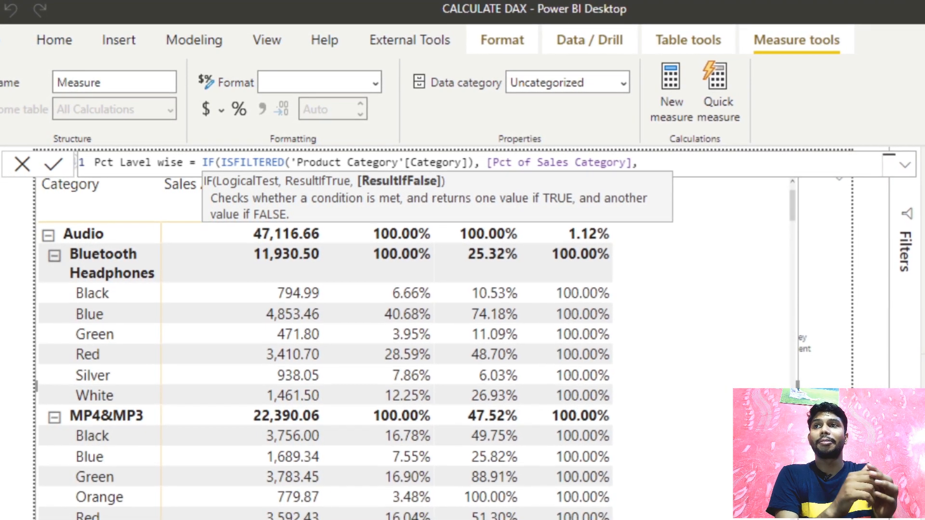
pyautogui.write('IF(IS')
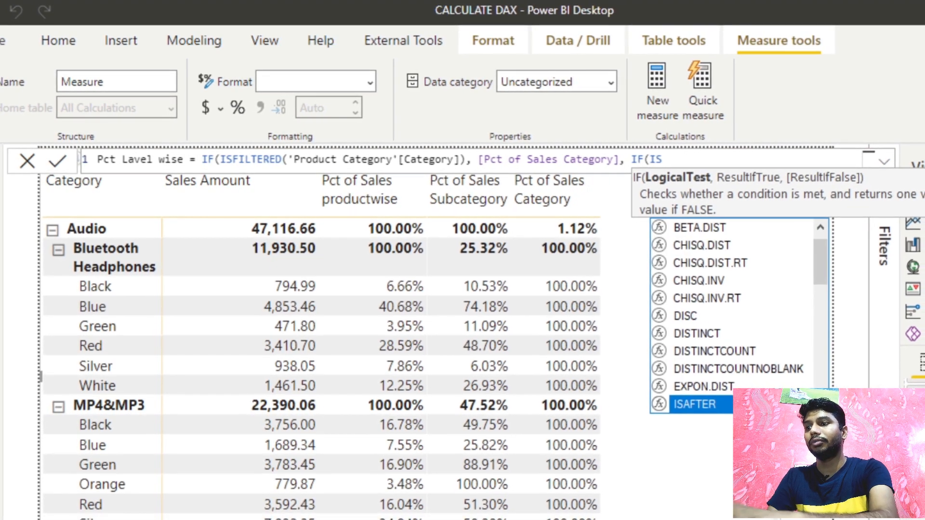
pyautogui.write('FILTERED(')
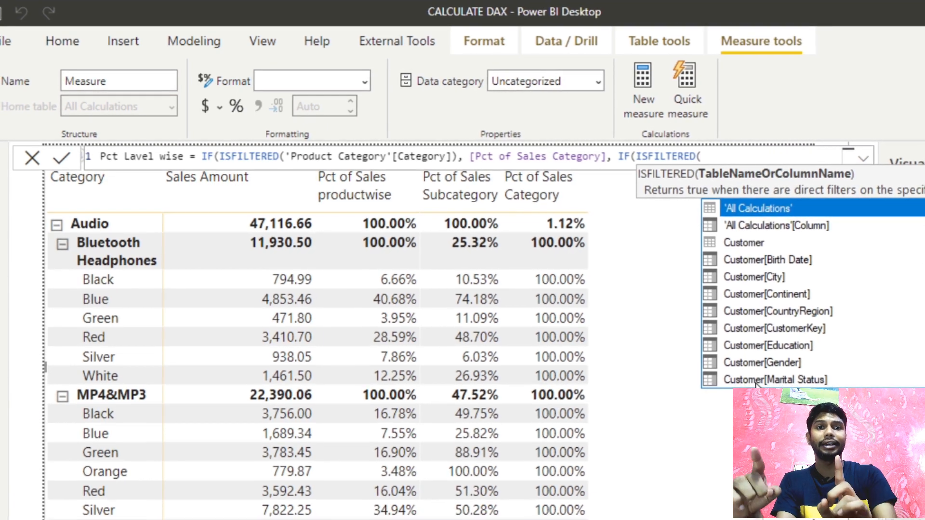
# - Supply 'Product Subcategory'[Subcategory] as the nested ISFILTERED column and close that logical test
pyautogui.write("'pr")
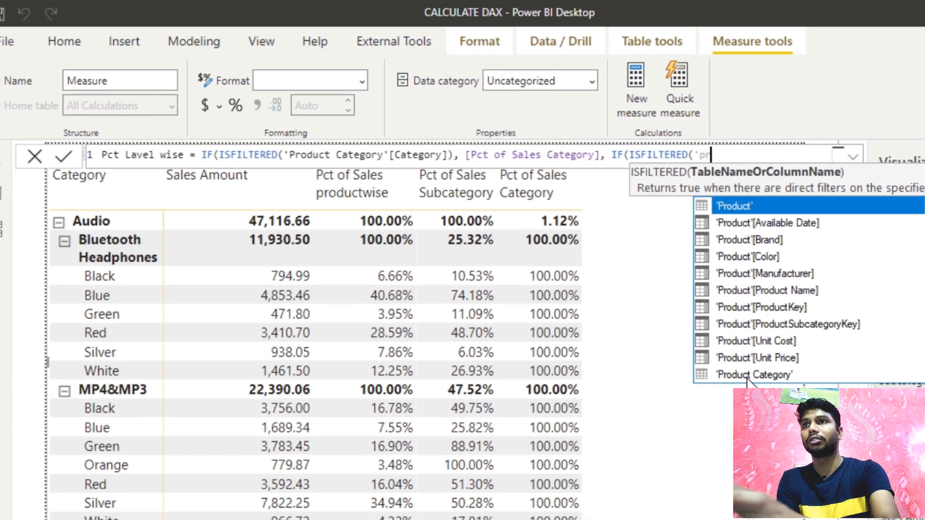
pyautogui.write('o')
pyautogui.press('Down')
pyautogui.press('Down')
pyautogui.press('Down')
pyautogui.press('Down')
pyautogui.press('Down')
pyautogui.press('Down')
pyautogui.press('Down')
pyautogui.press('Down')
pyautogui.press('Down')
pyautogui.press('Down')
pyautogui.press('Down')
pyautogui.press('Down')
pyautogui.press('Down')
pyautogui.press('Down')
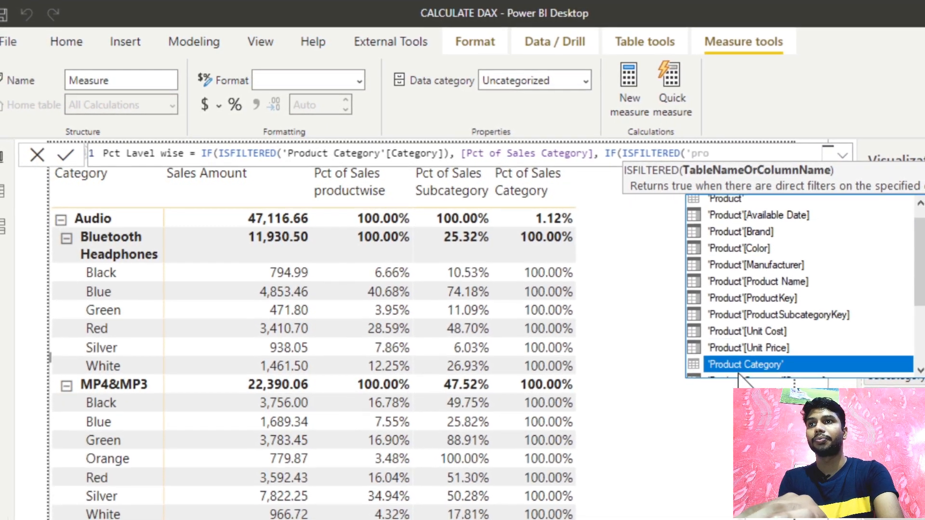
pyautogui.press('Up')
pyautogui.press('Up')
pyautogui.press('Up')
pyautogui.press('Up')
pyautogui.press('Up')
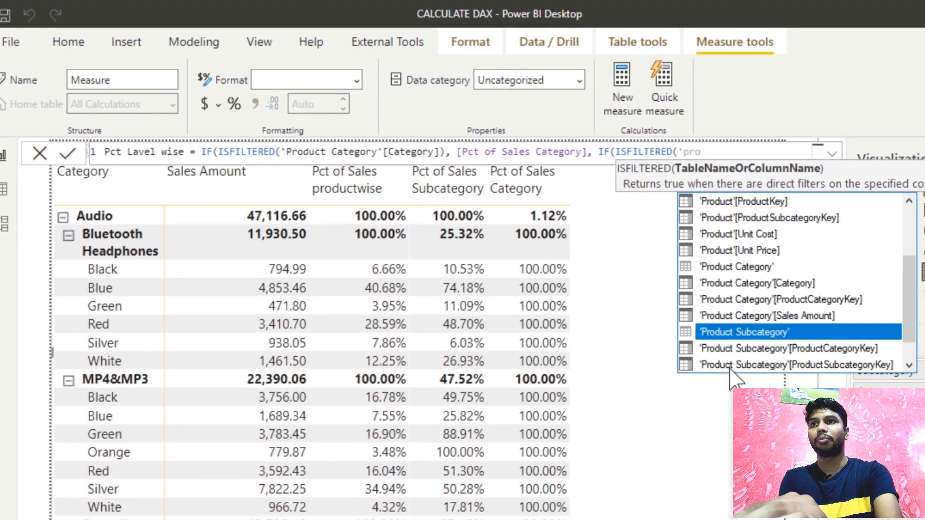
pyautogui.press('Down')
pyautogui.press('Down')
pyautogui.press('Down')
pyautogui.press('Down')
pyautogui.press('Down')
pyautogui.press('Down')
pyautogui.press('Down')
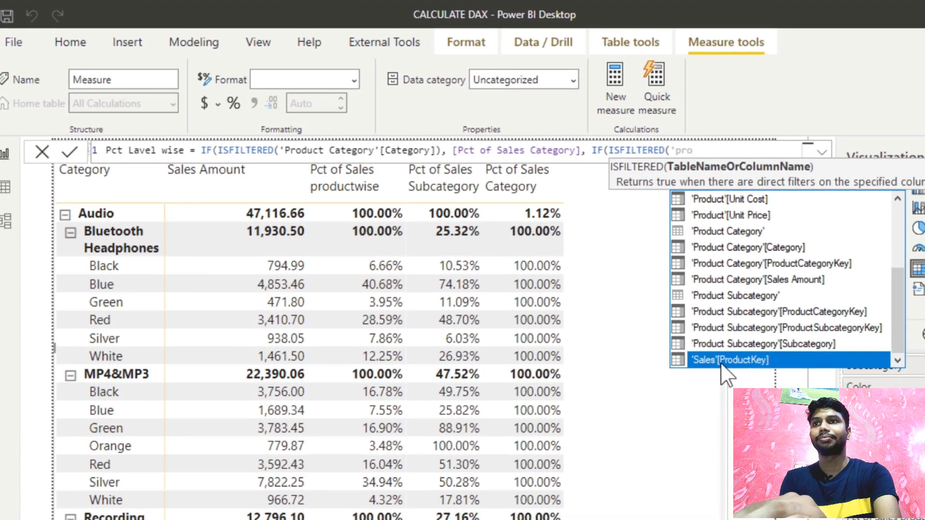
pyautogui.press('Up')
pyautogui.press('Tab')
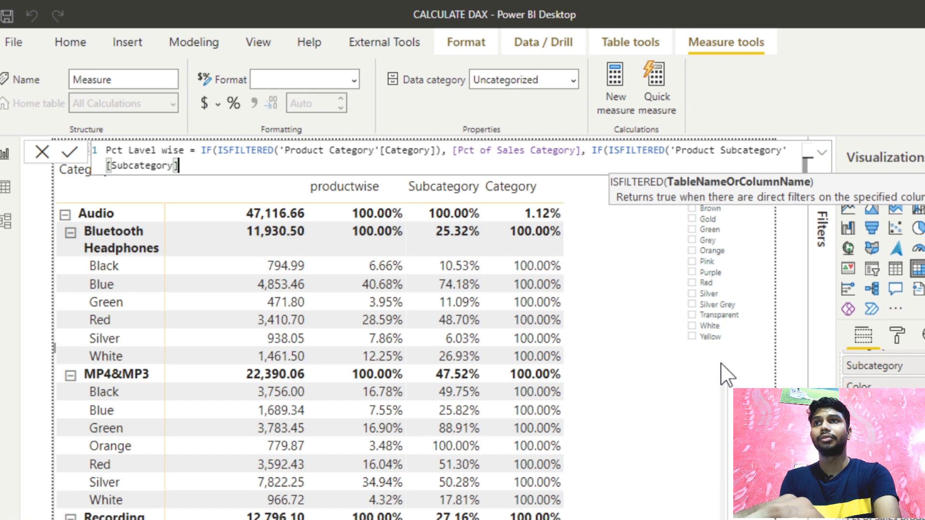
pyautogui.write(')')
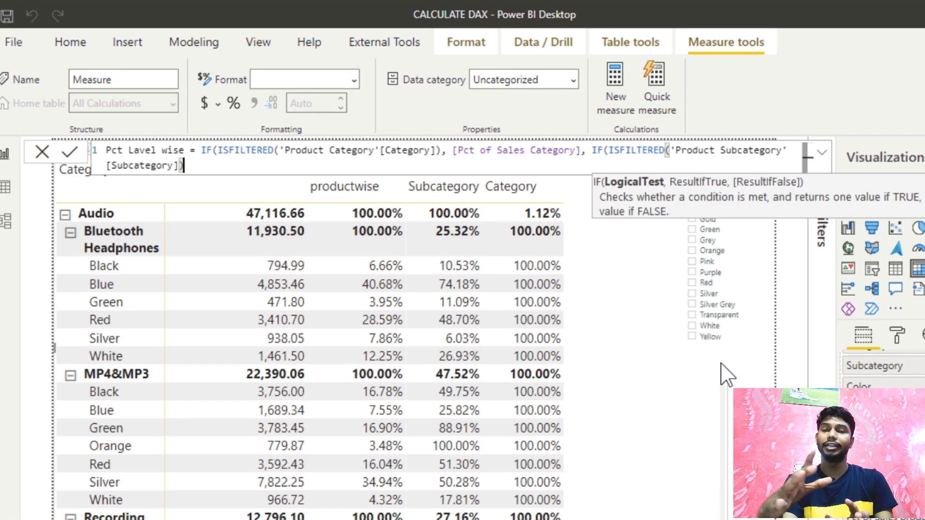
# - Set [Pct of Sales Subcategory] as the value the nested IF returns when the subcategory test is true
pyautogui.write(',')
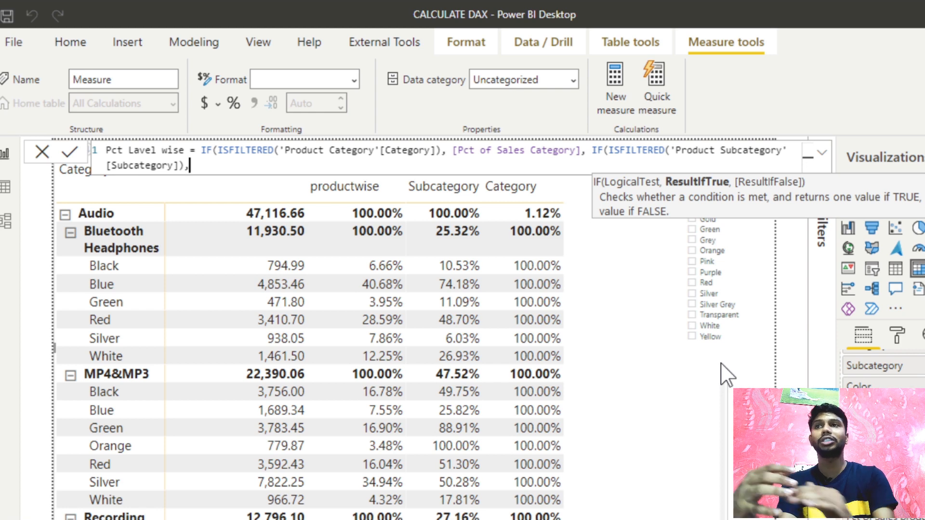
pyautogui.write('[s')
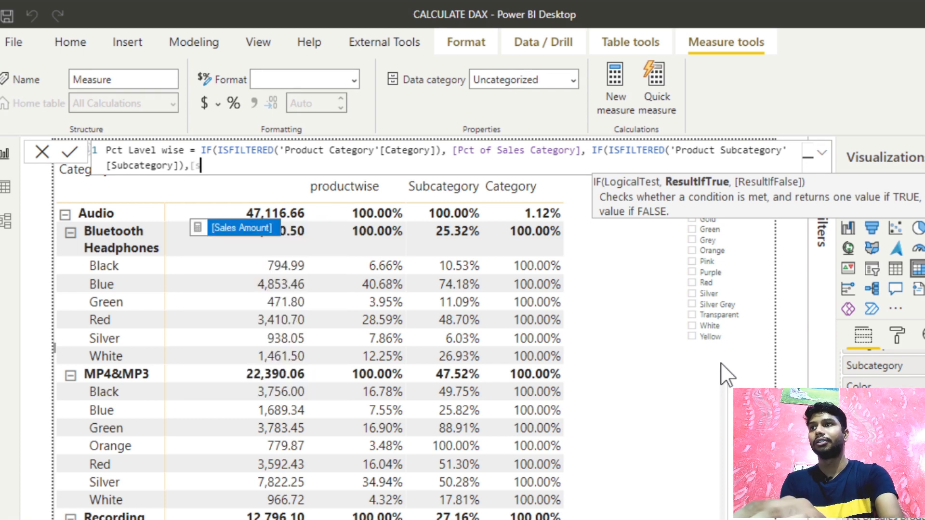
pyautogui.press('BackSpace')
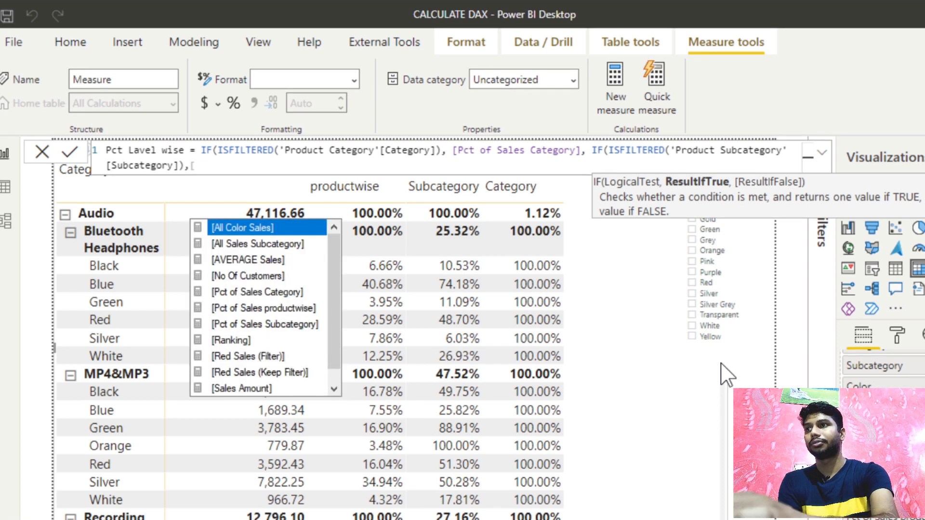
pyautogui.write('p')
pyautogui.press('Down')
pyautogui.press('Down')
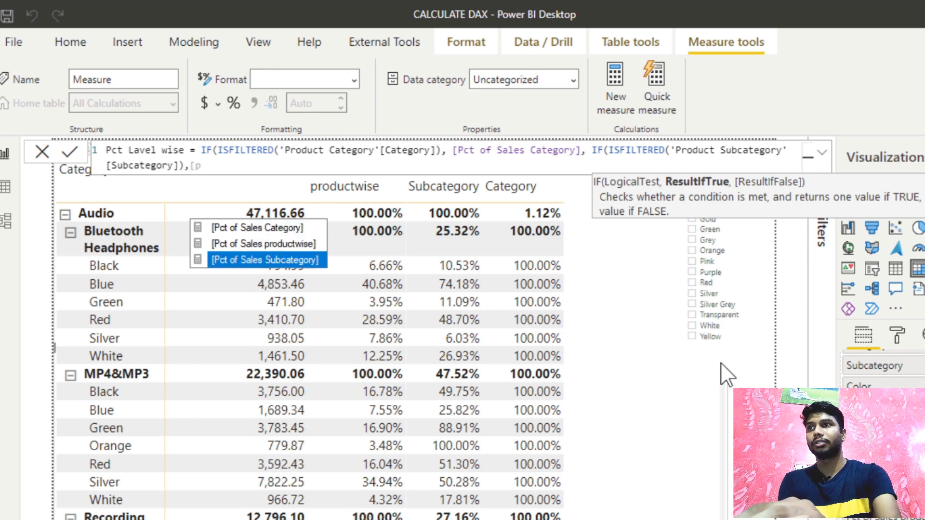
pyautogui.press('Tab')
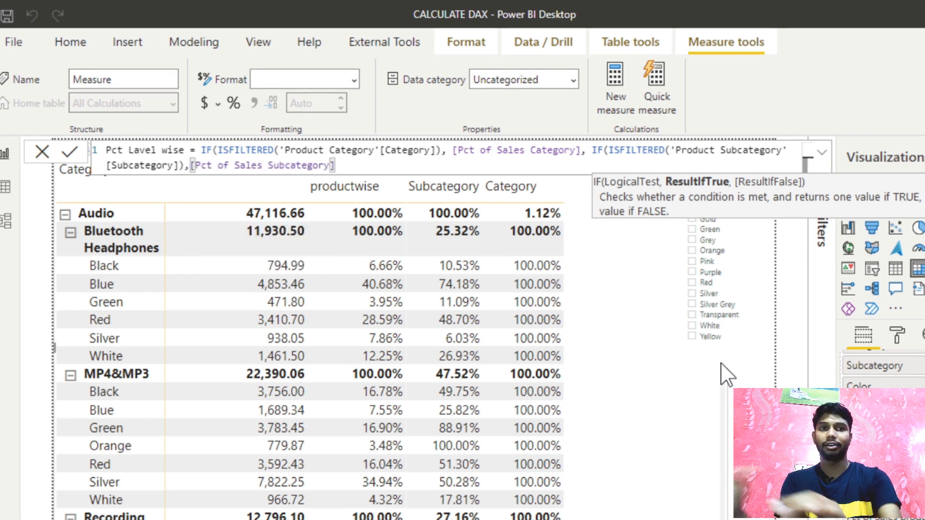
# - Set [Pct of Sales productwise] as the false result of the nested IF
pyautogui.write(',')
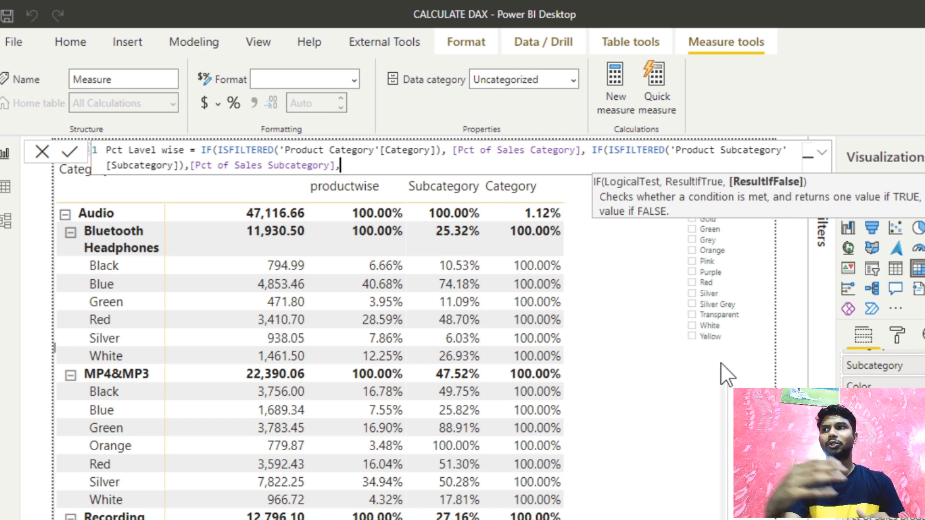
pyautogui.write('[')
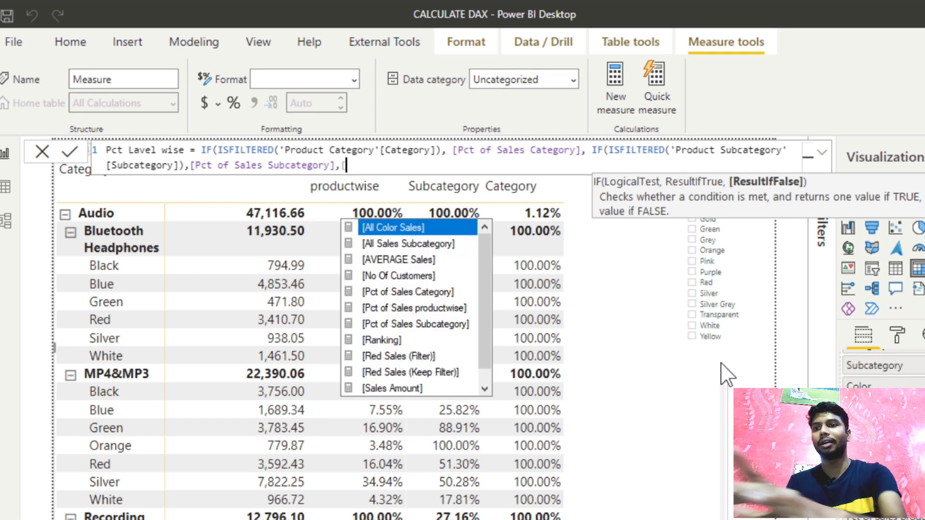
pyautogui.write('pct')
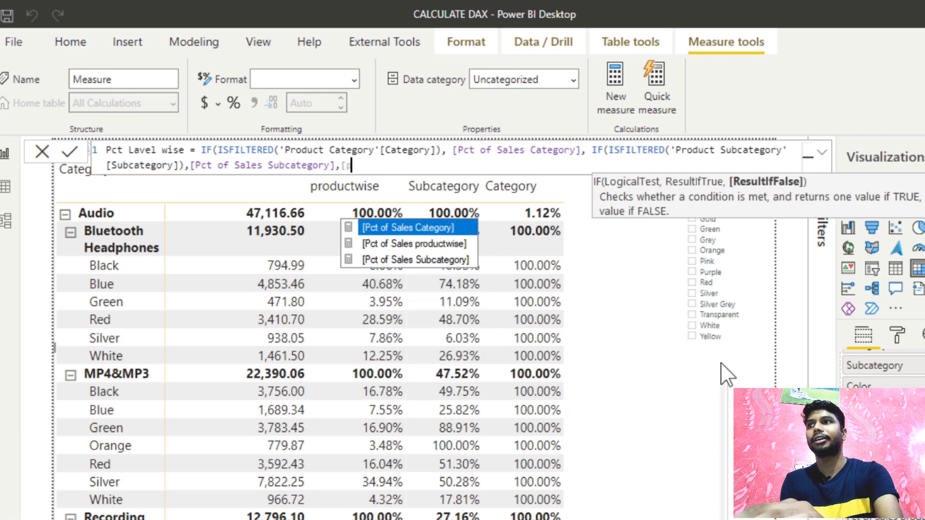
pyautogui.press('Down')
pyautogui.press('Down')
pyautogui.press('Up')
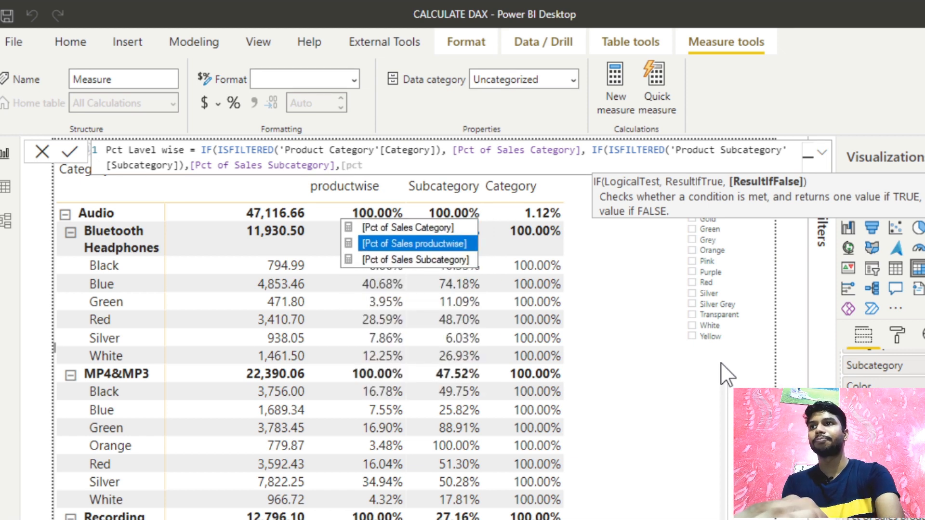
pyautogui.press('Tab')
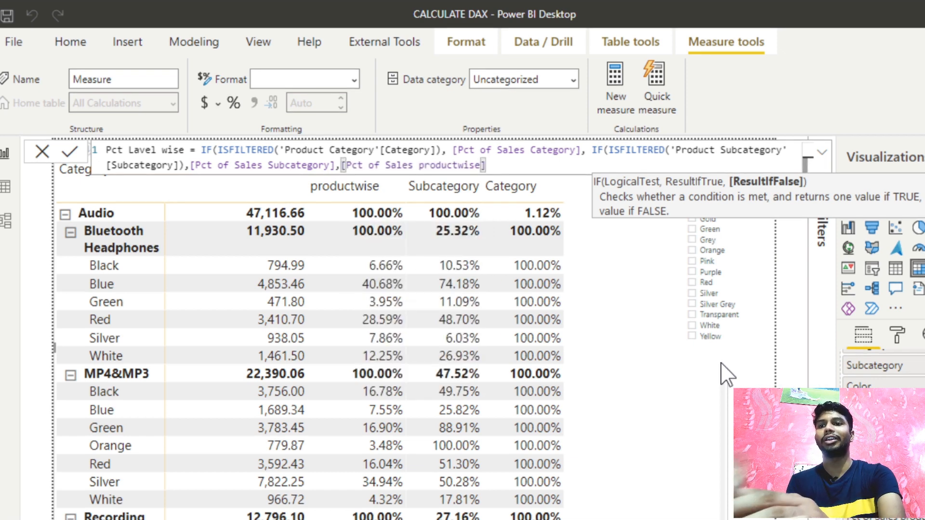
# - Close both IF functions, commit the Pct Lavel wise measure and format it as a percentage
pyautogui.write(')')
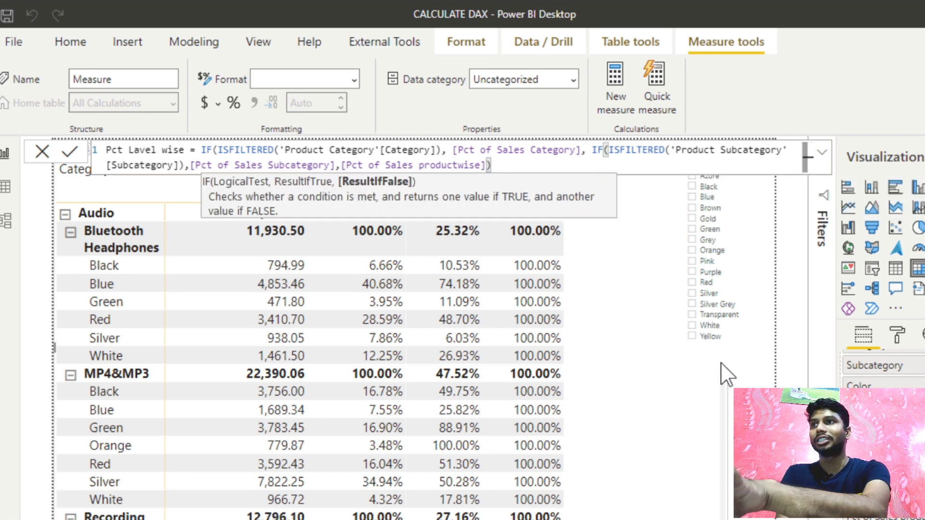
pyautogui.write(')')
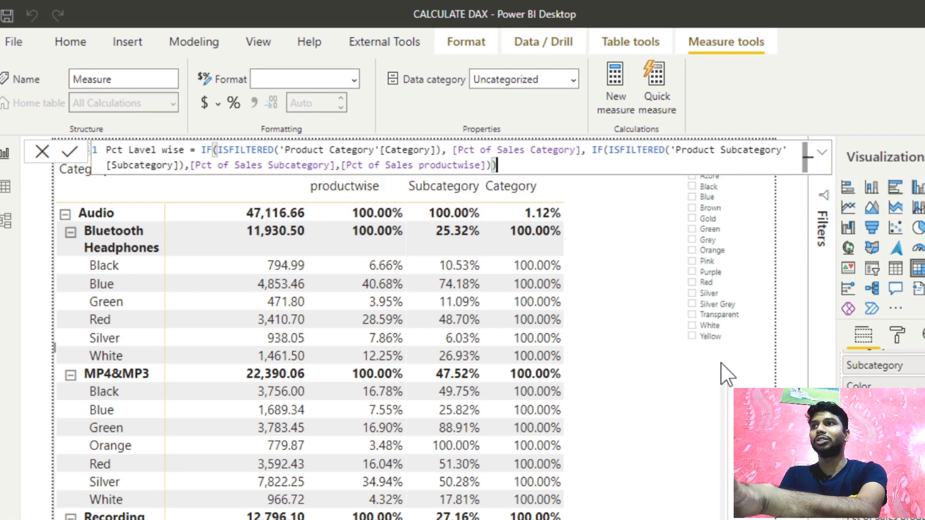
pyautogui.click(76, 157)
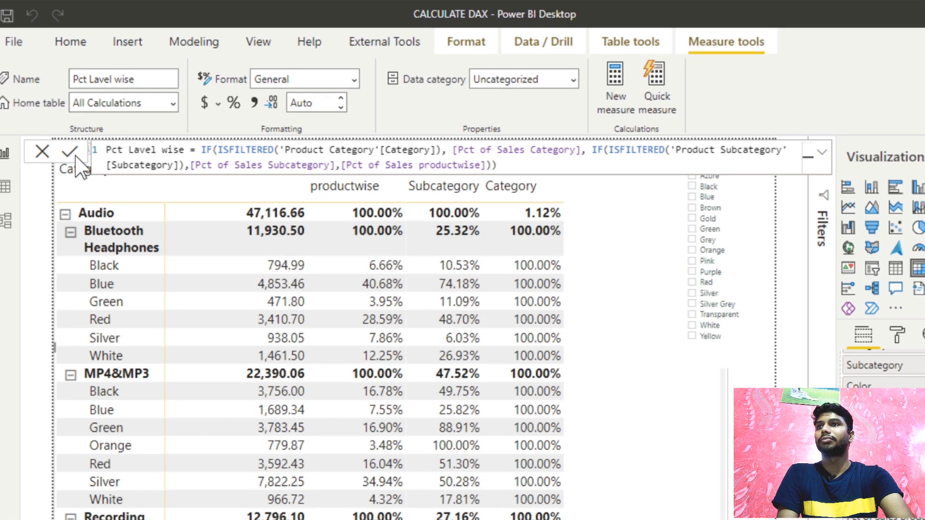
pyautogui.click(234, 104)
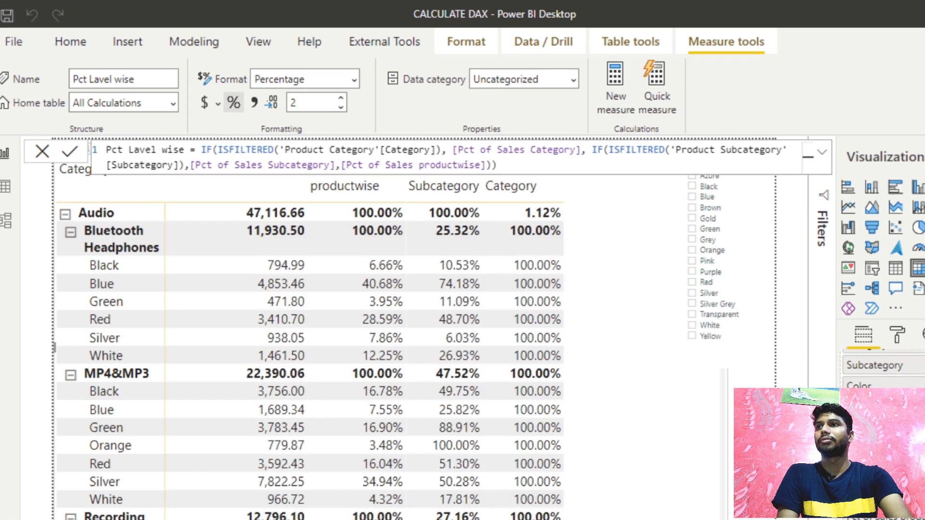
# - Add Pct Lavel wise to the matrix and remove the other percentage measures, keeping Sales Amount
pyautogui.moveTo(737, 402); pyautogui.dragTo(636, 403)
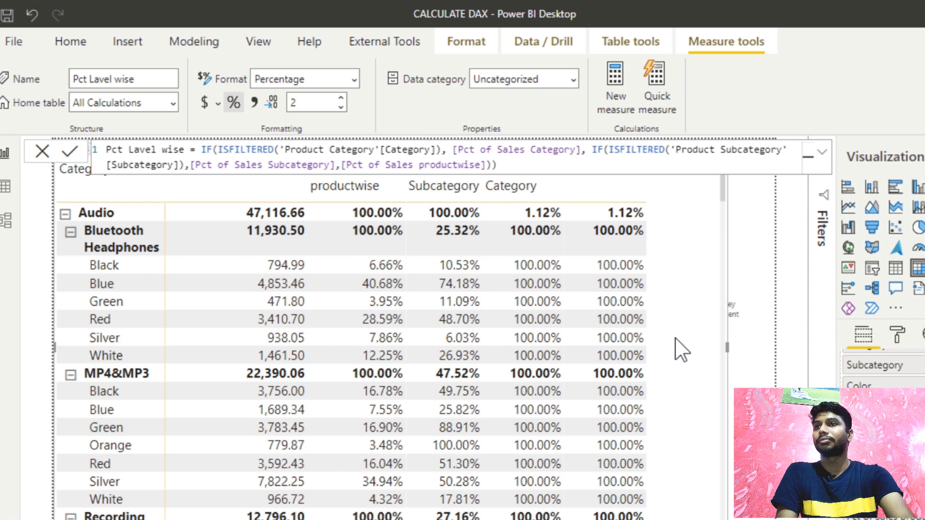
pyautogui.scroll(-1, 669, 317)
pyautogui.scroll(1, 669, 317)
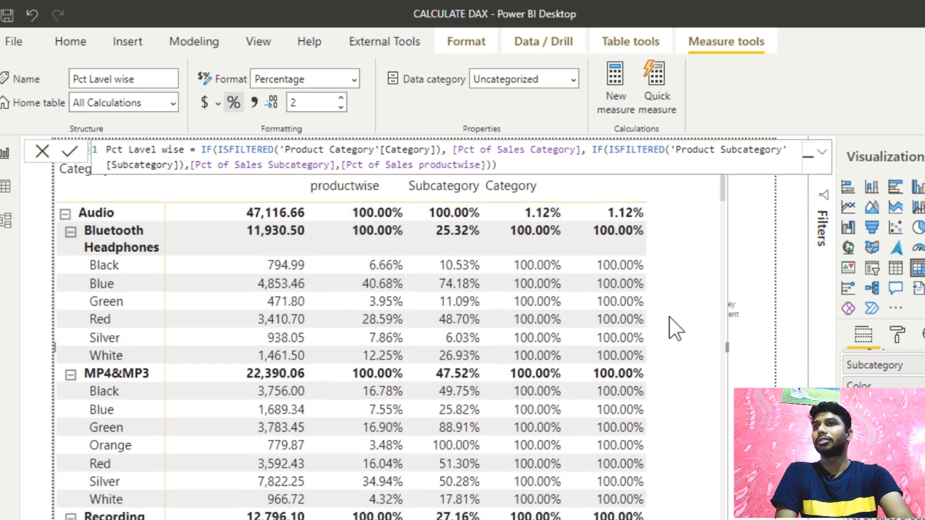
pyautogui.scroll(-1, 882, 366)
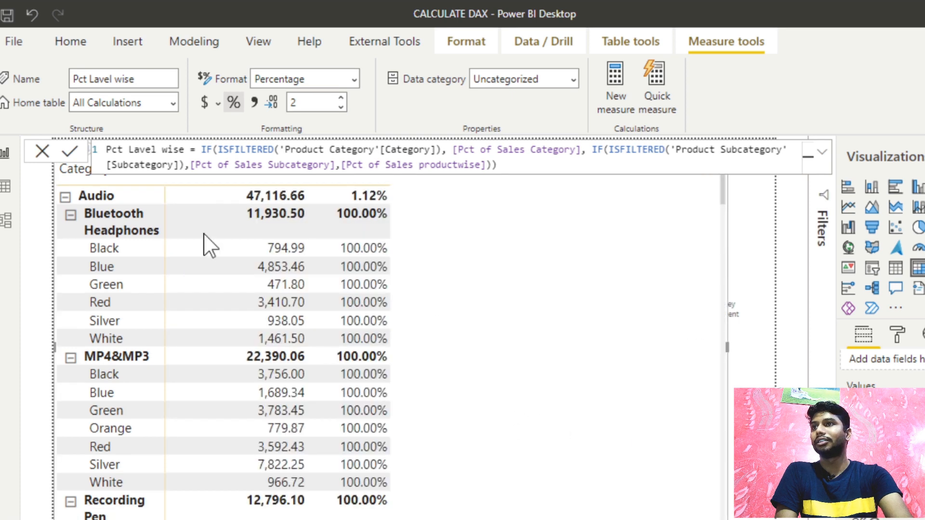
pyautogui.click(41, 152)
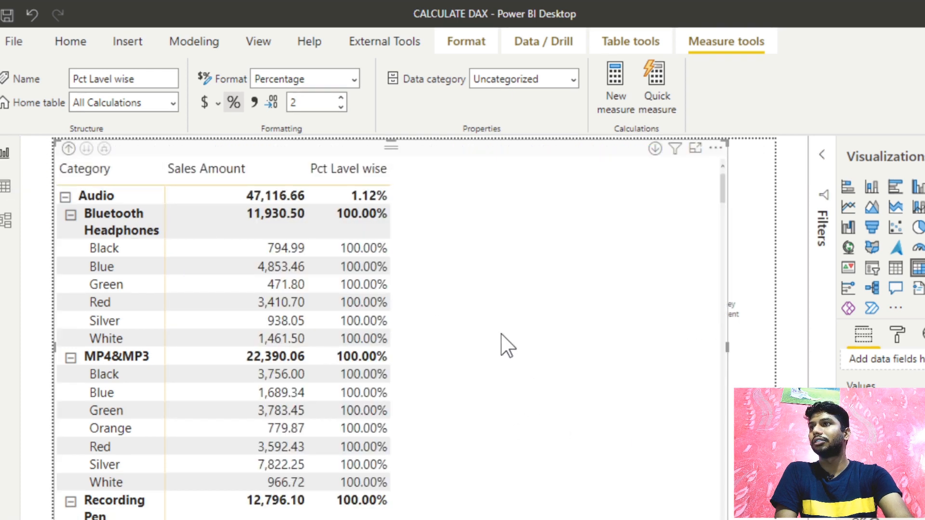
# - Compare the matrix at subcategory and color level with Pct of Sales Category added beside Pct Lavel wise, and view the added measure's formula
pyautogui.click(68, 148)
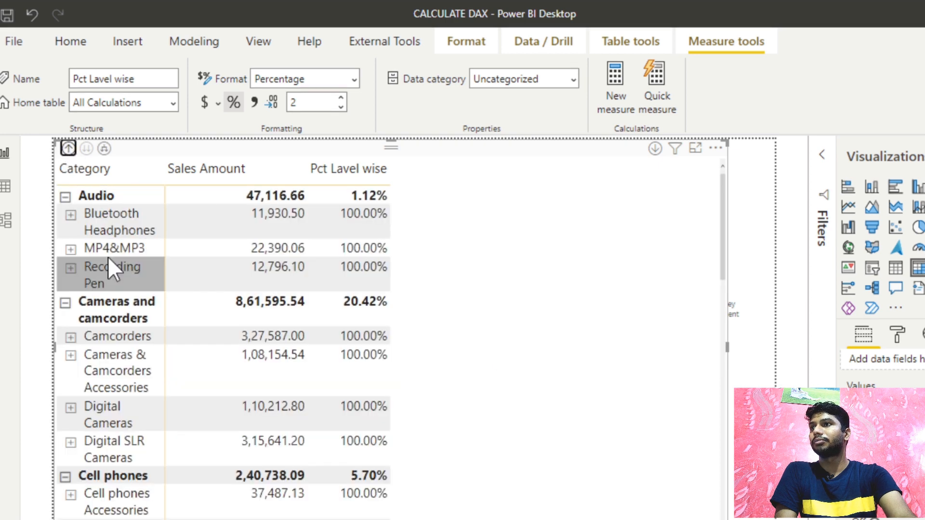
pyautogui.click(71, 215)
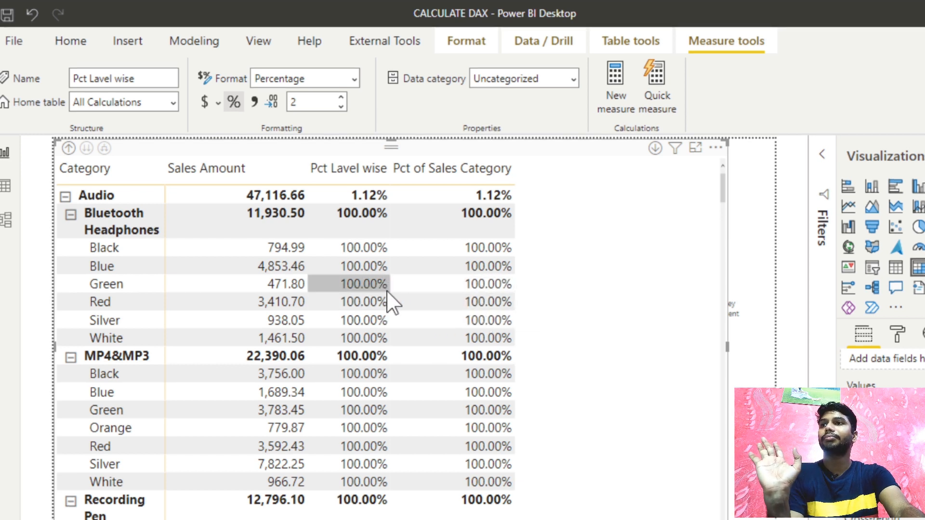
pyautogui.click(766, 414)
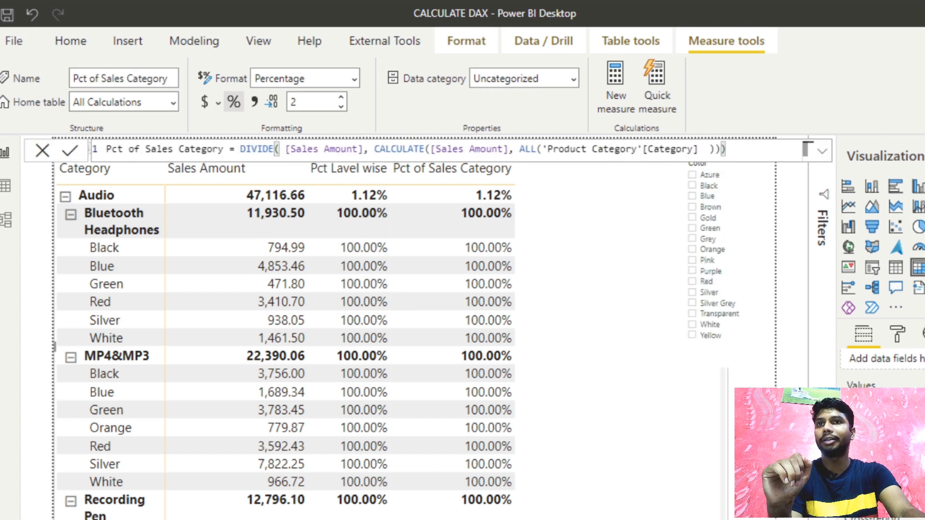
pyautogui.click(657, 325)
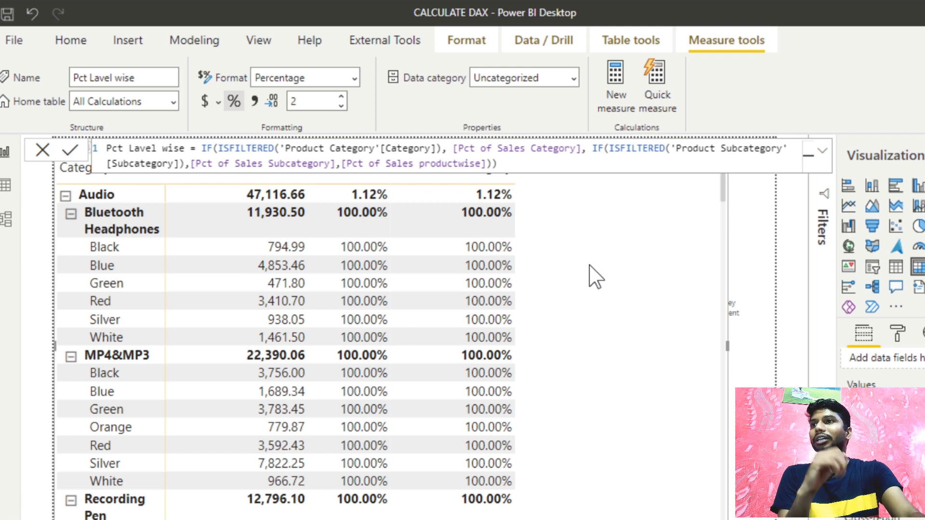
# - Examine the whole Pct Lavel wise formula, including the order of its nested ISFILTERED tests, in the enlarged and expanded formula editor
pyautogui.click(822, 152)
pyautogui.click(823, 152)
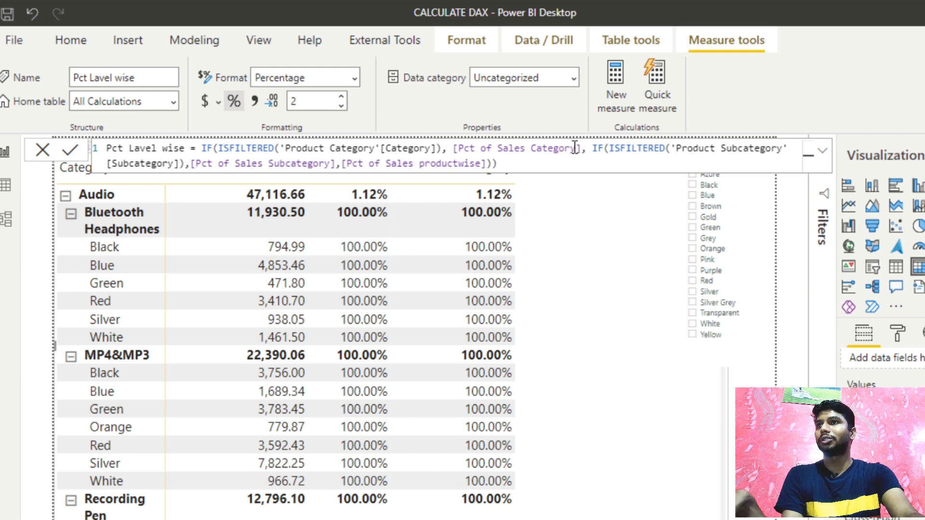
pyautogui.keyDown('ctrl'); pyautogui.scroll(2, 575, 148); pyautogui.keyUp('ctrl')
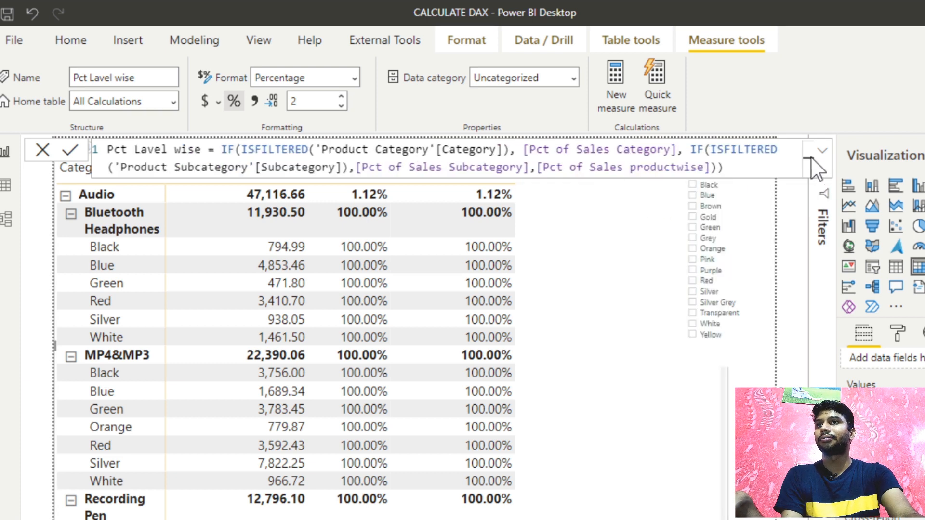
pyautogui.click(823, 153)
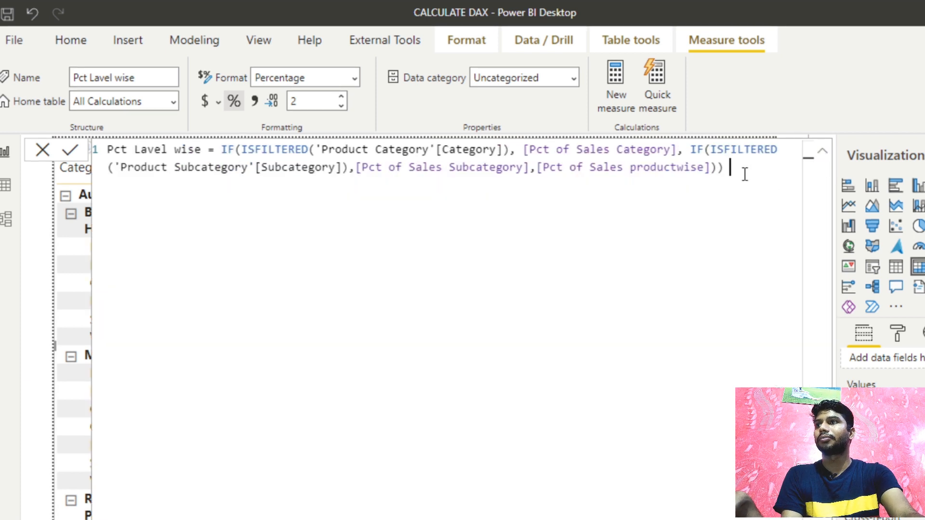
pyautogui.moveTo(743, 172); pyautogui.dragTo(38, 148)
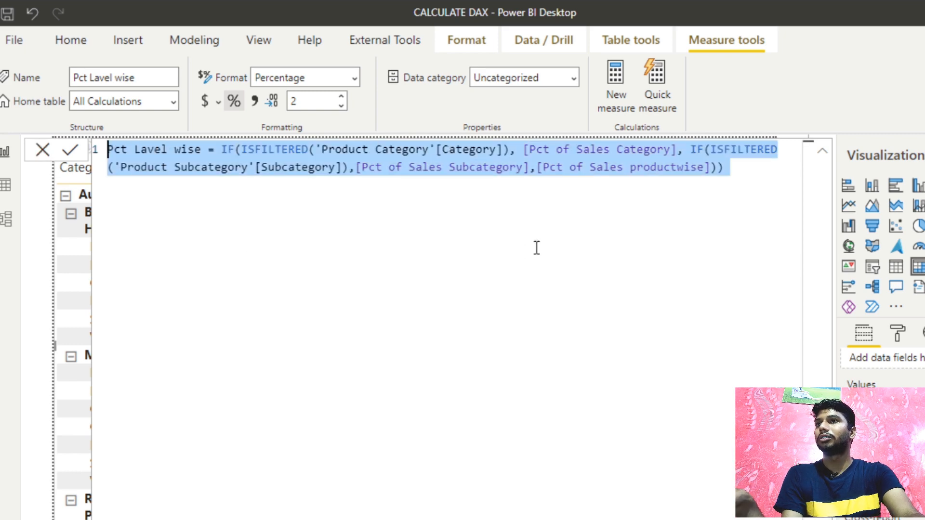
pyautogui.click(537, 205)
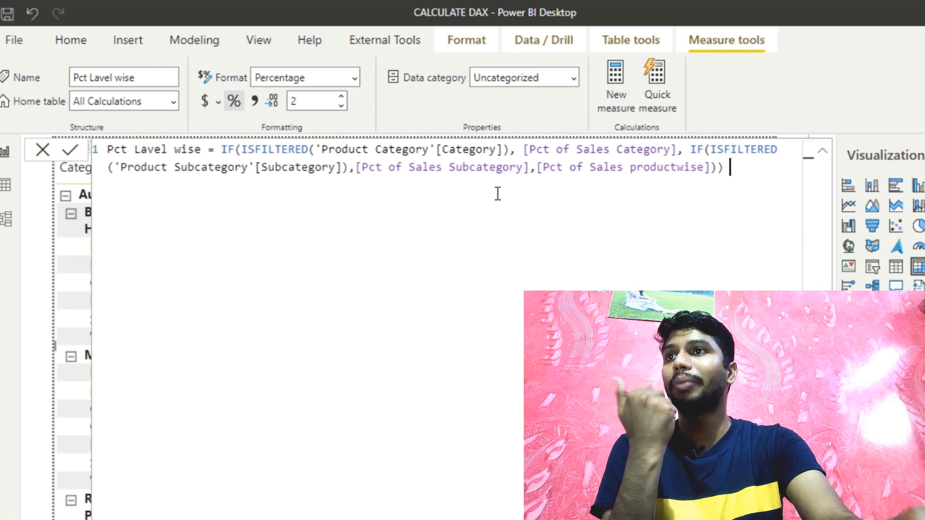
pyautogui.moveTo(730, 169); pyautogui.dragTo(79, 155)
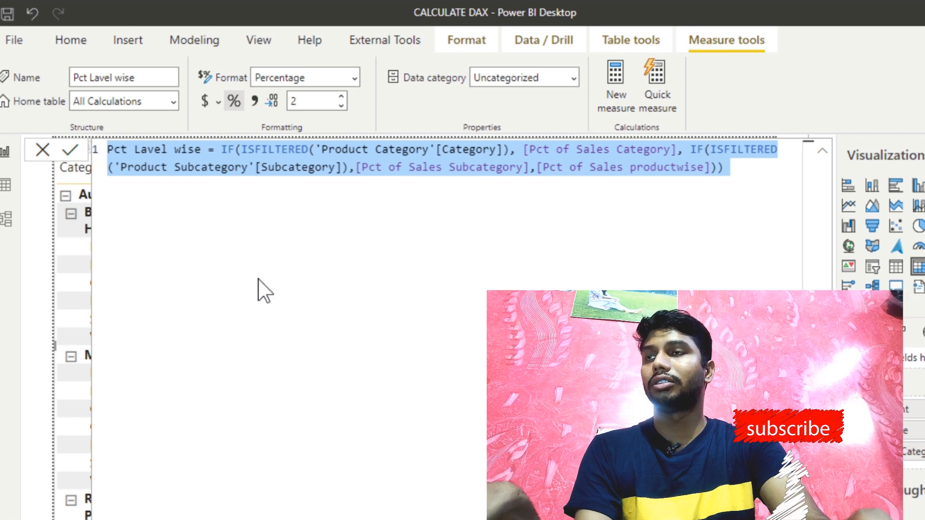
pyautogui.click(426, 190)
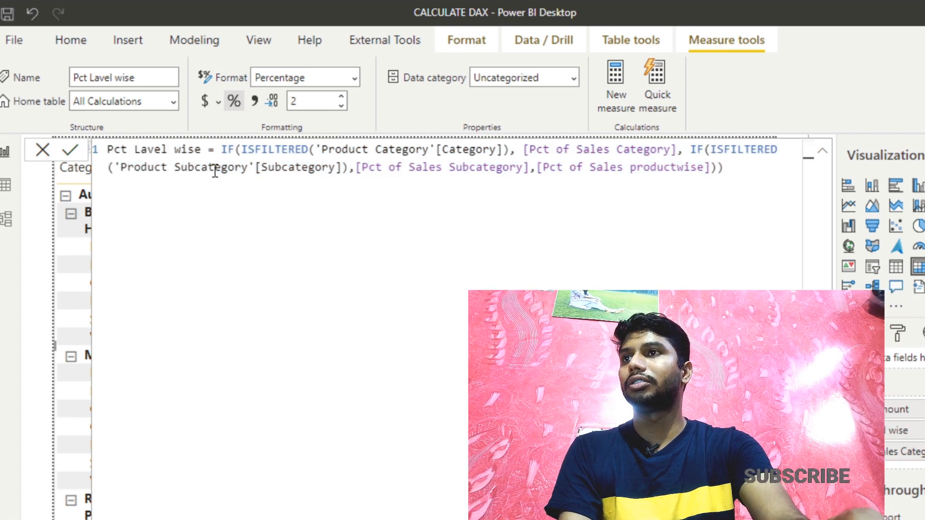
# - Clear the Pct Lavel wise expression after the equals sign and begin a new one with IF(ISFILTERED(
pyautogui.keyDown('shift'); pyautogui.click(220, 147); pyautogui.keyUp('shift')
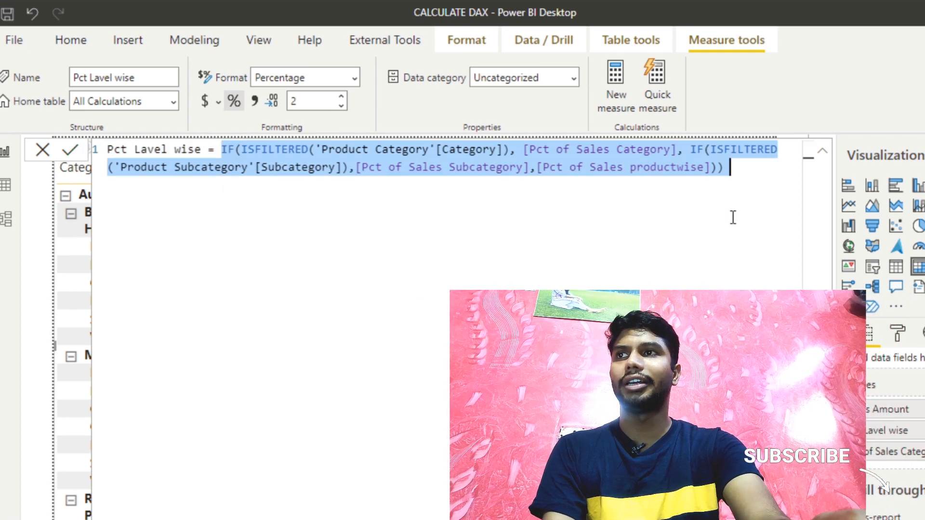
pyautogui.press('BackSpace')
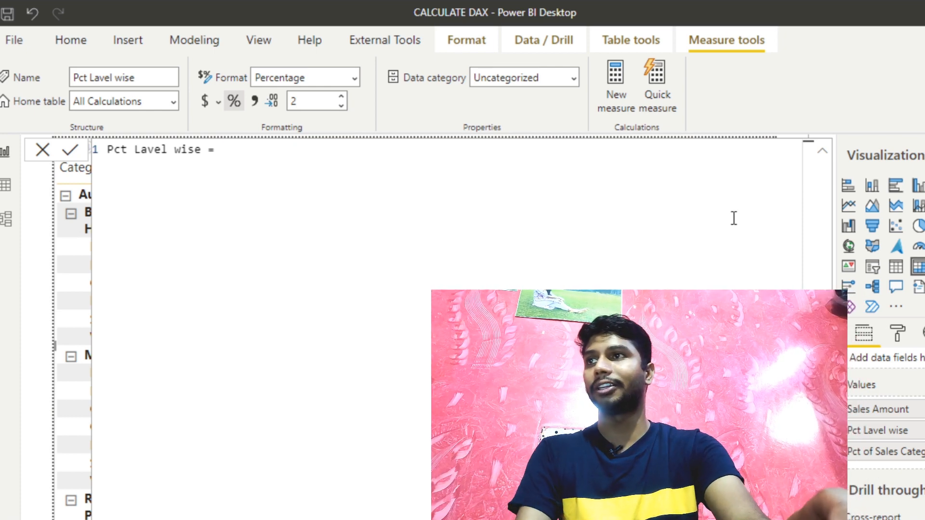
pyautogui.write('F')
pyautogui.press('BackSpace')
pyautogui.write('I')
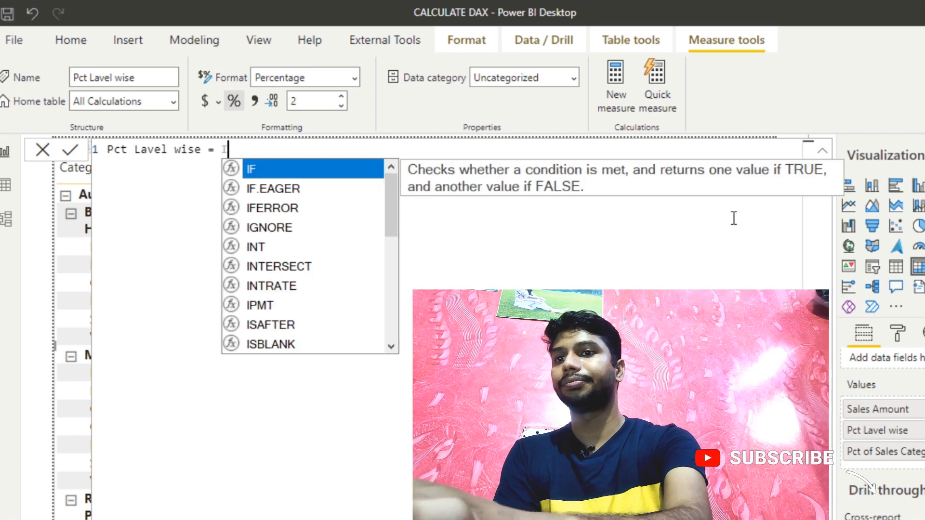
pyautogui.write('F(')
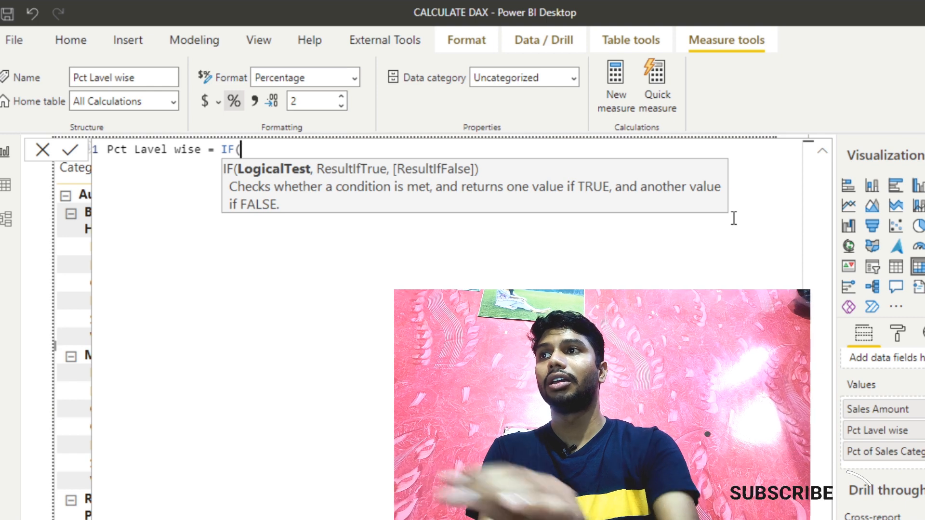
pyautogui.write('ISFi')
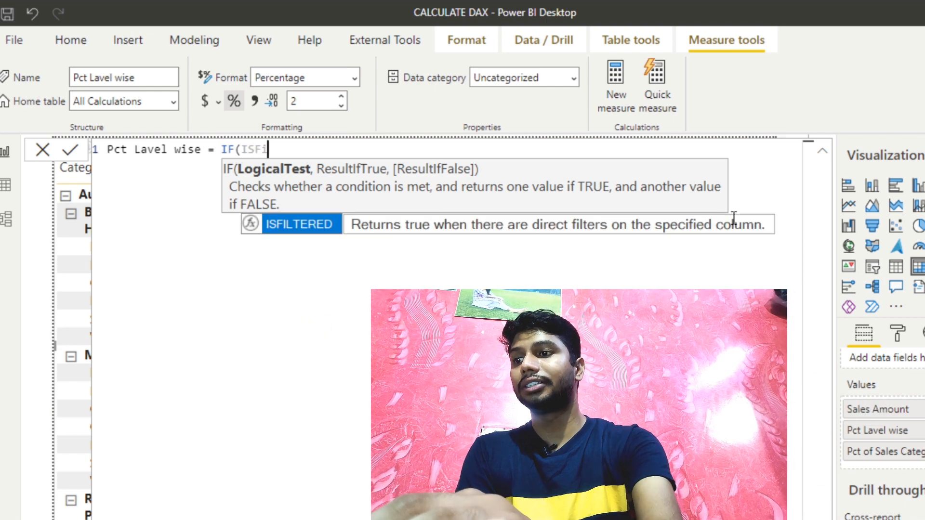
pyautogui.press('Tab')
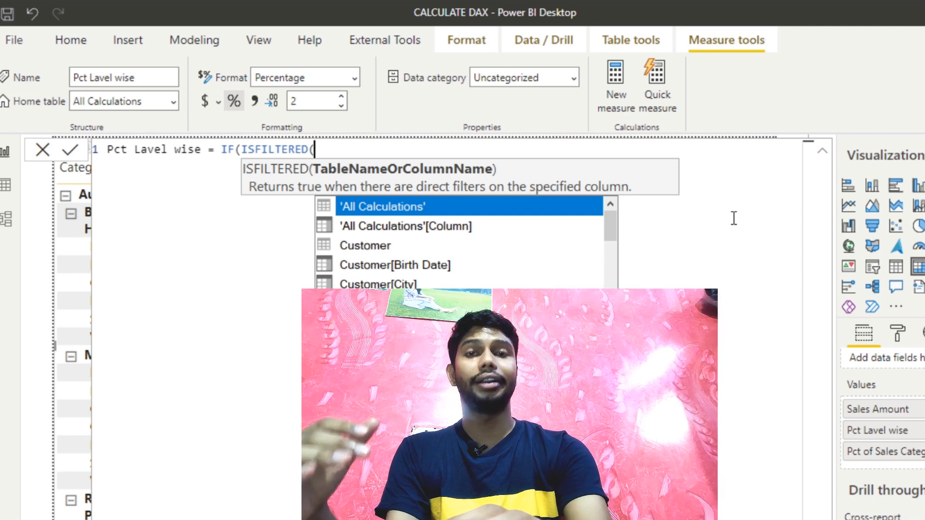
# - Set the 'Product'[Color] column as the argument of the first ISFILTERED test
pyautogui.write("'pr")
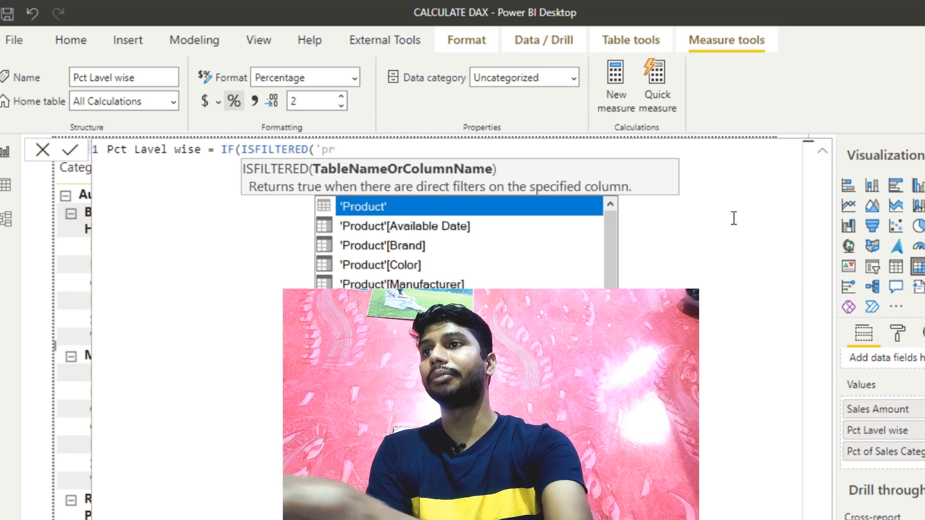
pyautogui.press('Down')
pyautogui.press('Down')
pyautogui.press('Down')
pyautogui.press('Down')
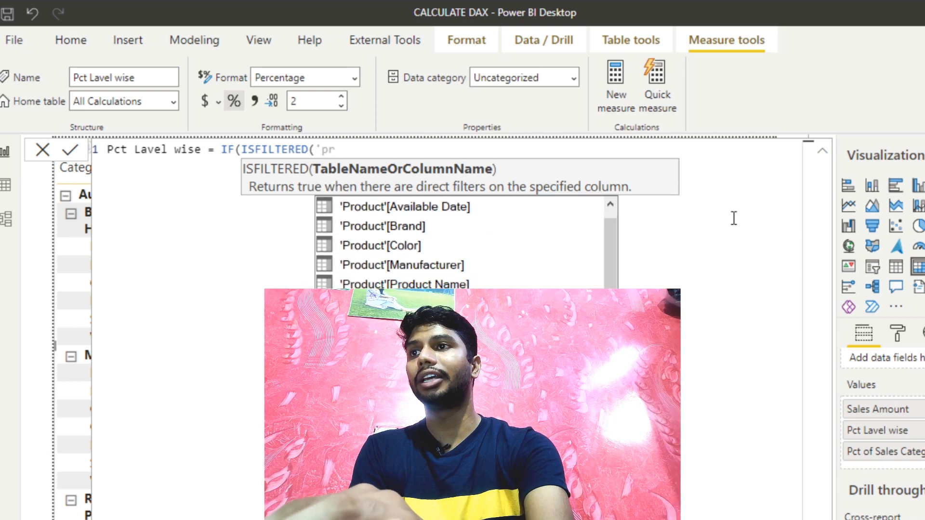
pyautogui.press('Up')
pyautogui.press('Tab')
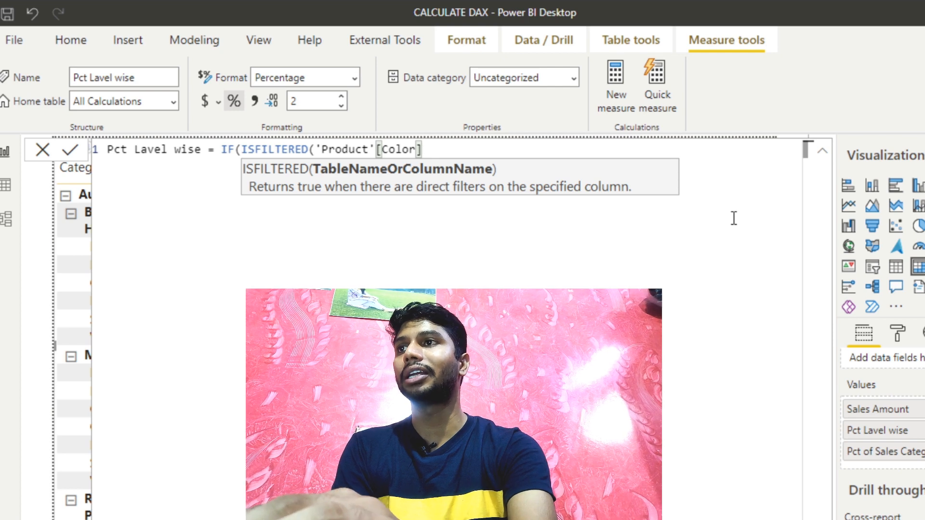
# - Close the color test and make [Pct of Sales productwise] the result of the first IF when true
pyautogui.write('),[s')
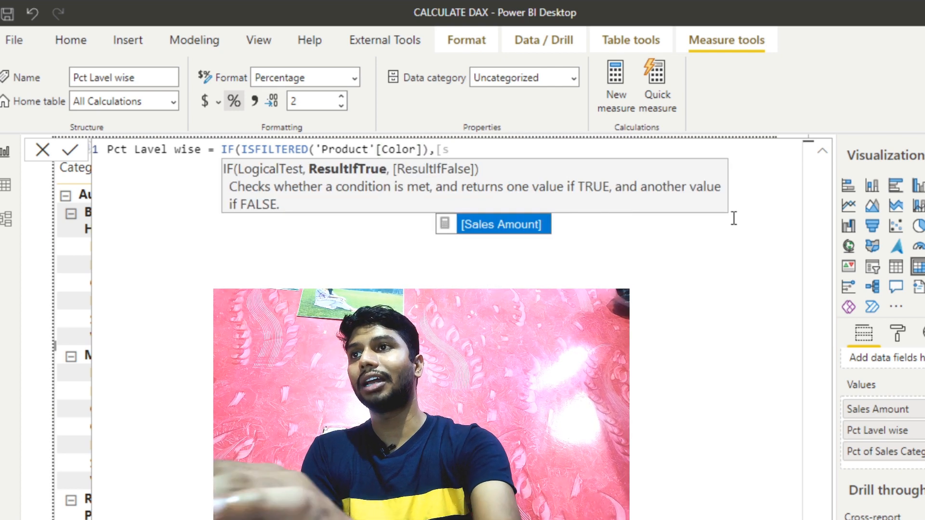
pyautogui.press('BackSpace')
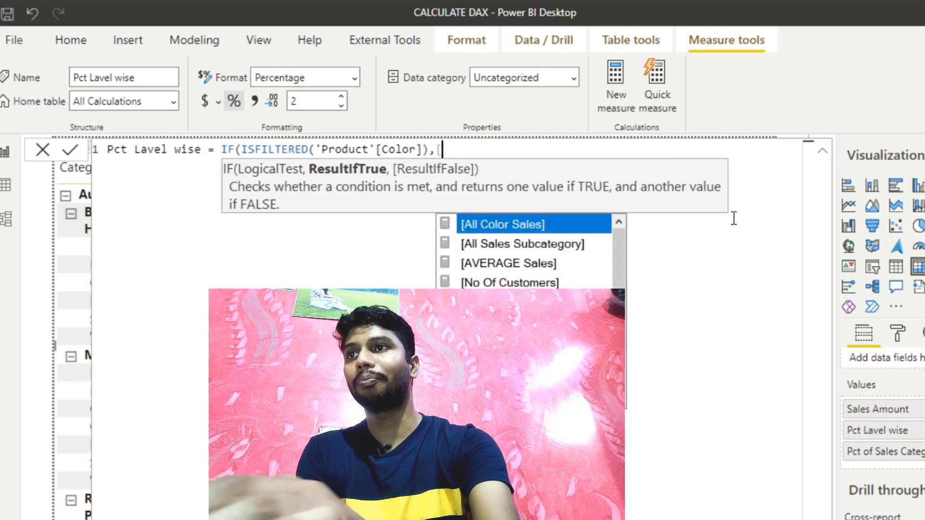
pyautogui.write('pc')
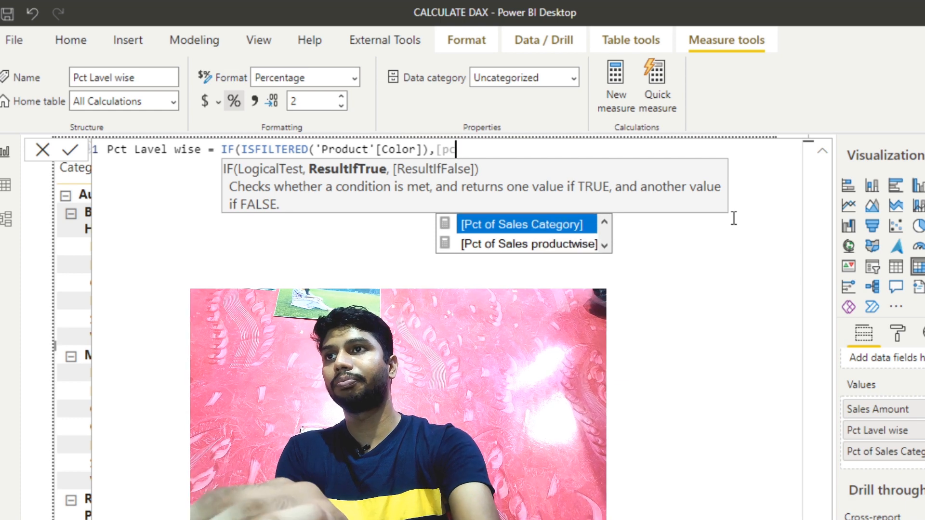
pyautogui.press('Down')
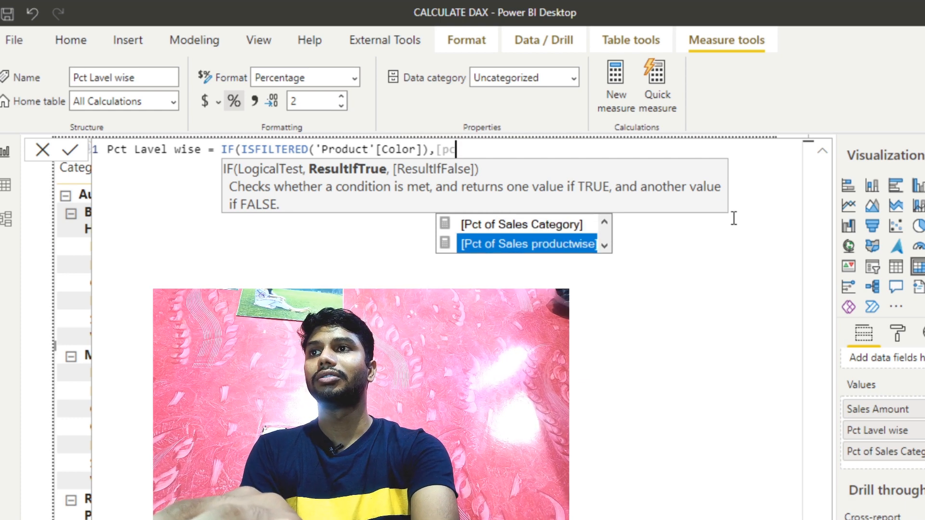
pyautogui.press('Tab')
# - Nest a second IF as the false result, testing ISFILTERED('Product Subcategory'[Subcategory])
pyautogui.write(',IF(')
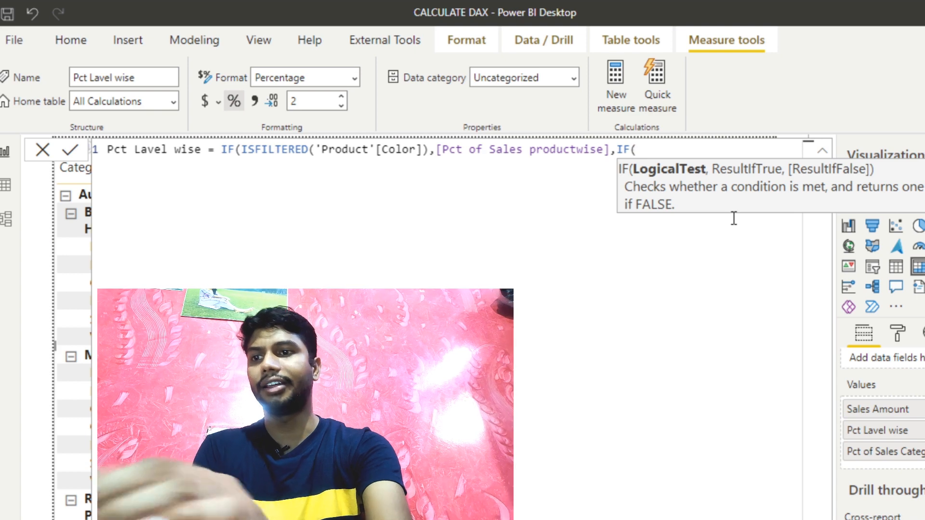
pyautogui.write('ISFIL')
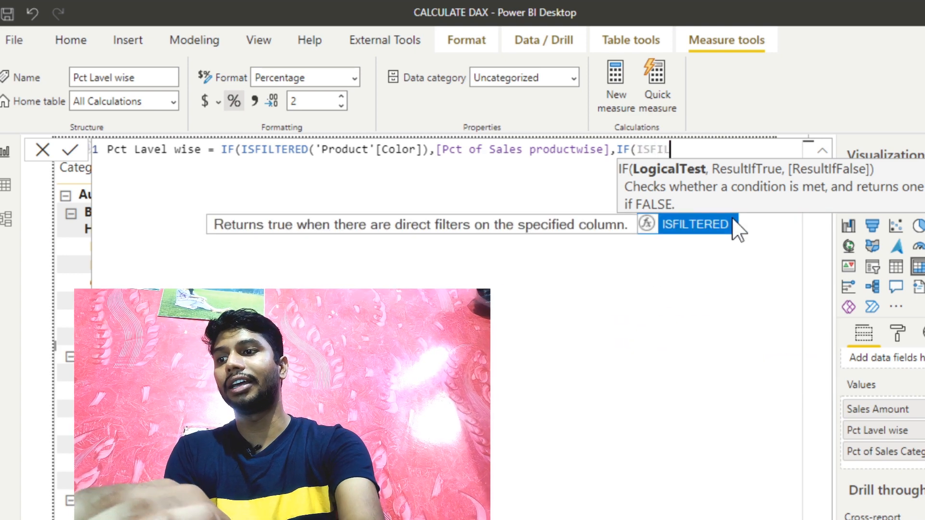
pyautogui.press('Tab')
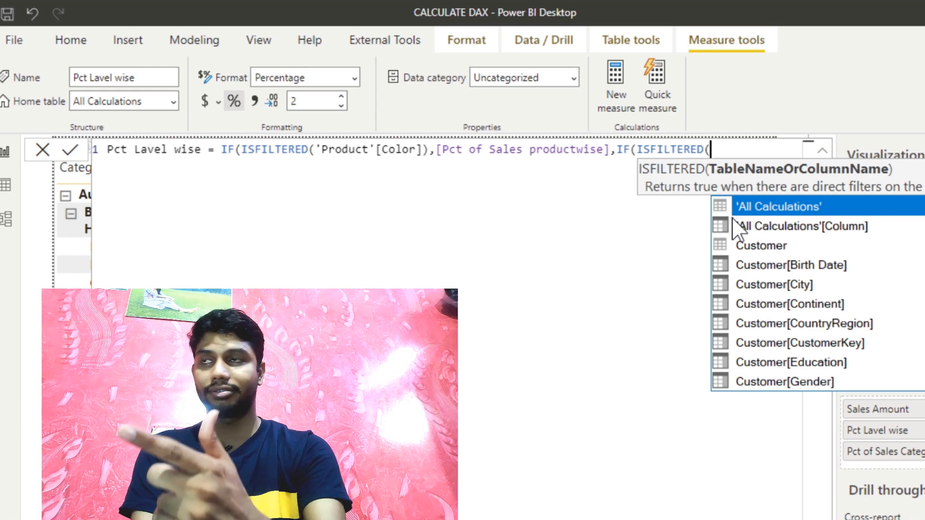
pyautogui.write("'")
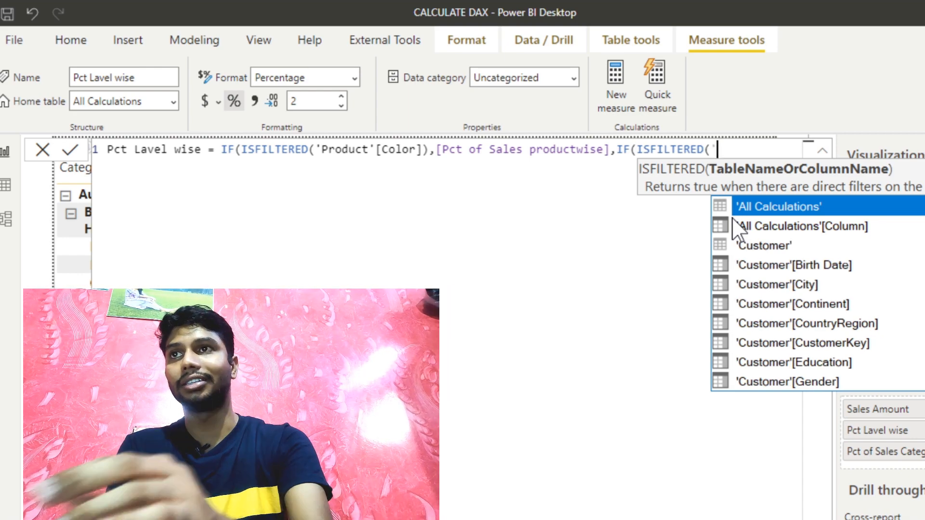
pyautogui.write('pro')
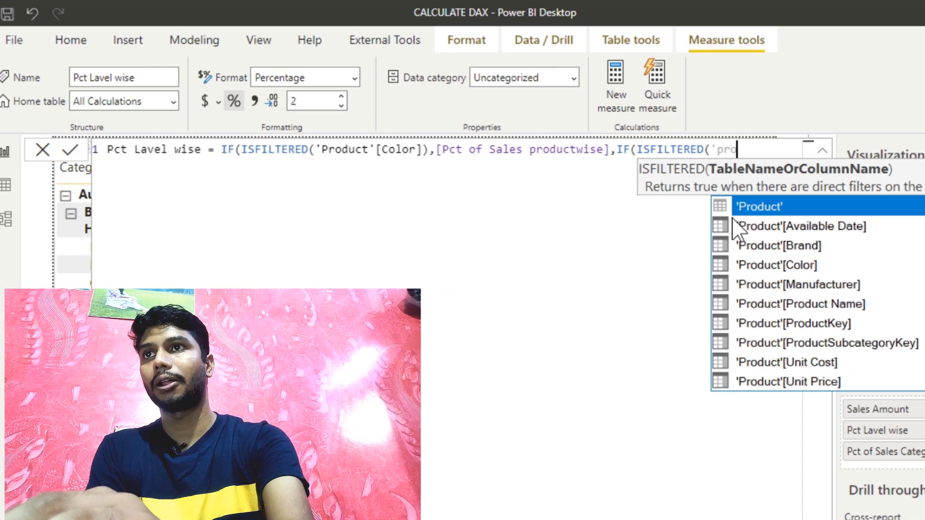
pyautogui.write('duc')
pyautogui.press('Down')
pyautogui.press('Down')
pyautogui.press('Down')
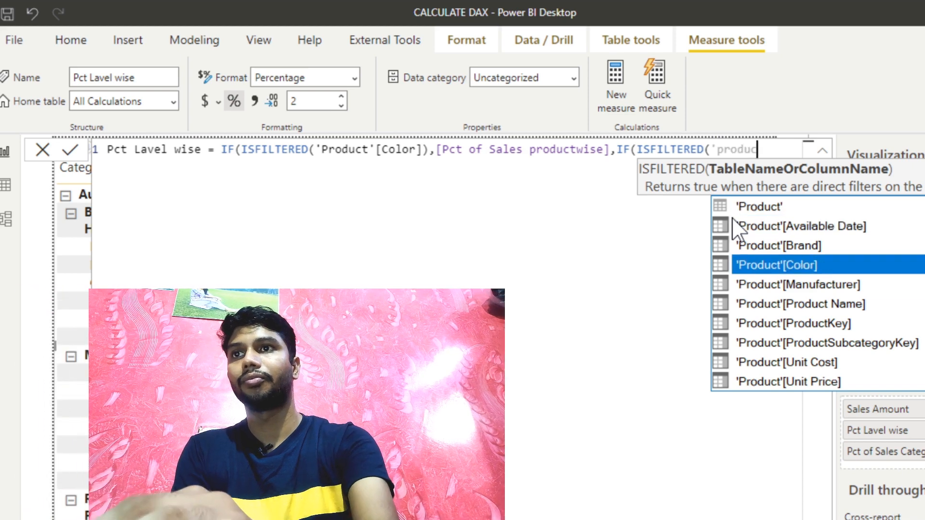
pyautogui.press('Down')
pyautogui.press('Down')
pyautogui.press('Down')
pyautogui.press('Down')
pyautogui.press('Down')
pyautogui.press('Down')
pyautogui.press('Down')
pyautogui.press('Down')
pyautogui.press('Down')
pyautogui.press('Down')
pyautogui.press('Down')
pyautogui.press('Down')
pyautogui.press('Down')
pyautogui.press('Down')
pyautogui.press('Down')
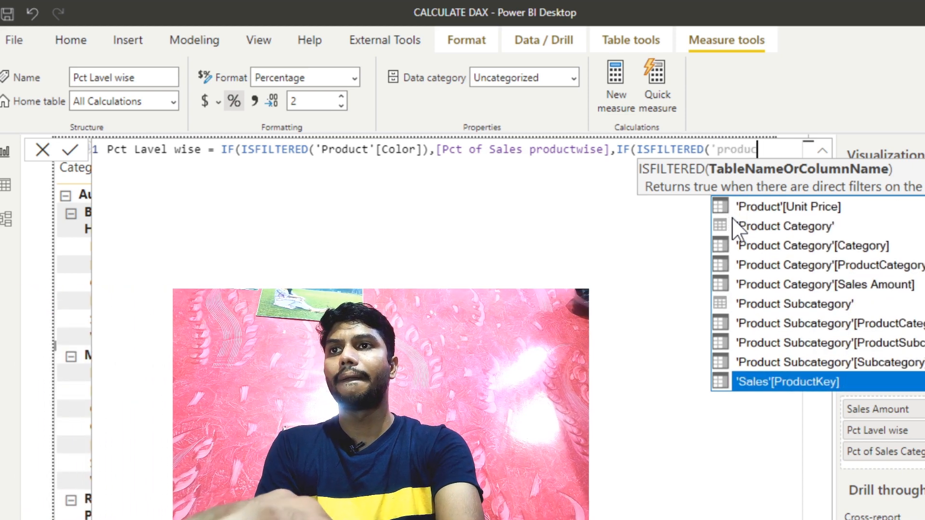
pyautogui.press('Up')
pyautogui.press('Up')
pyautogui.press('Down')
pyautogui.press('Tab')
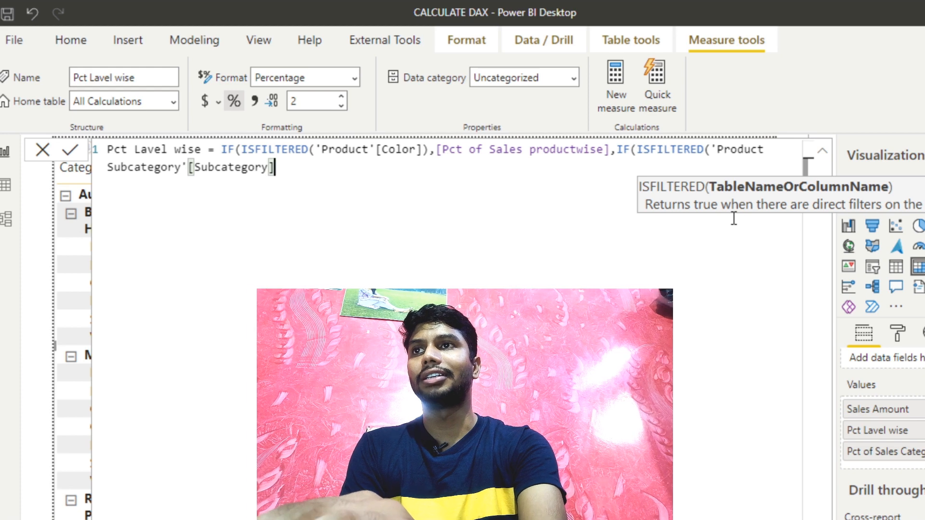
pyautogui.write(',')
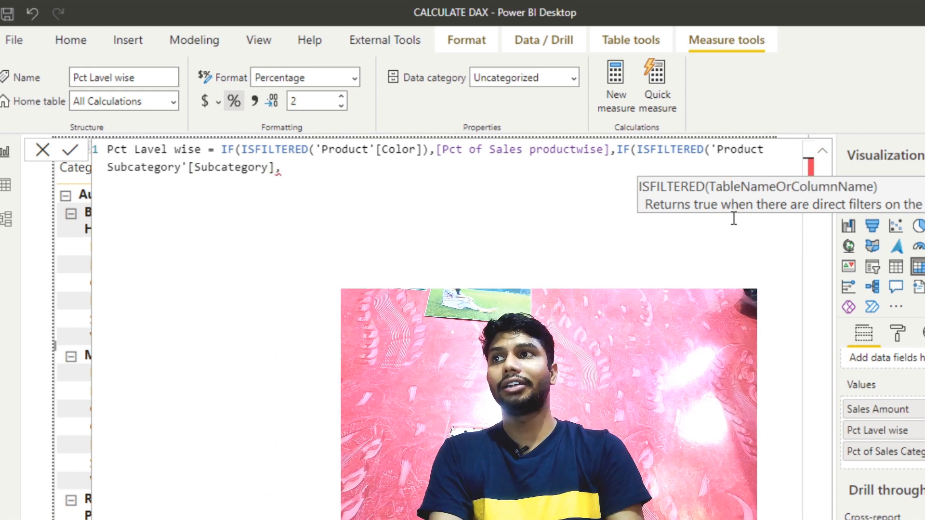
pyautogui.press('BackSpace')
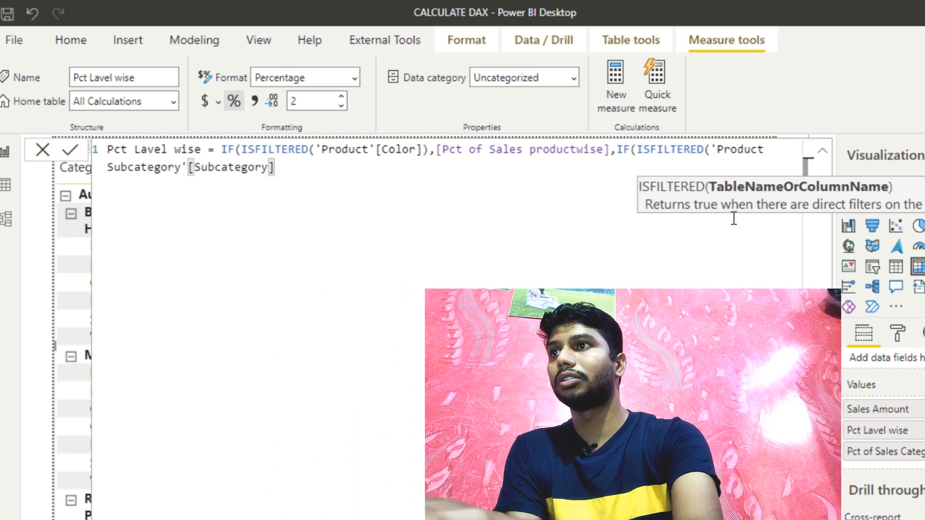
pyautogui.write('),')
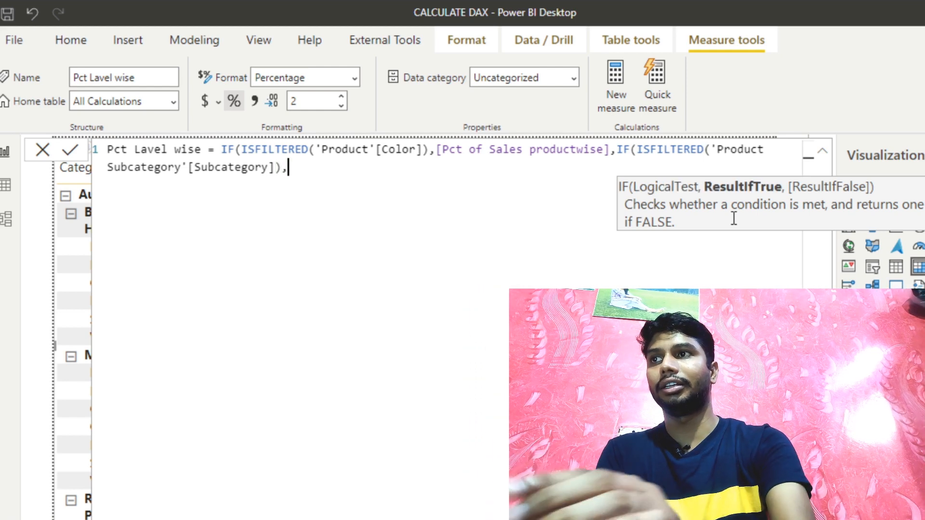
pyautogui.write('[')
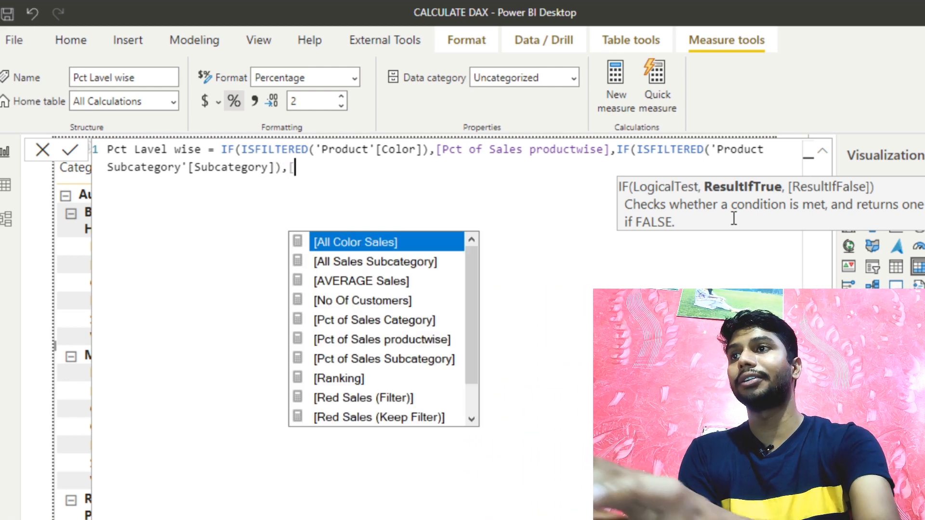
pyautogui.write('pct')
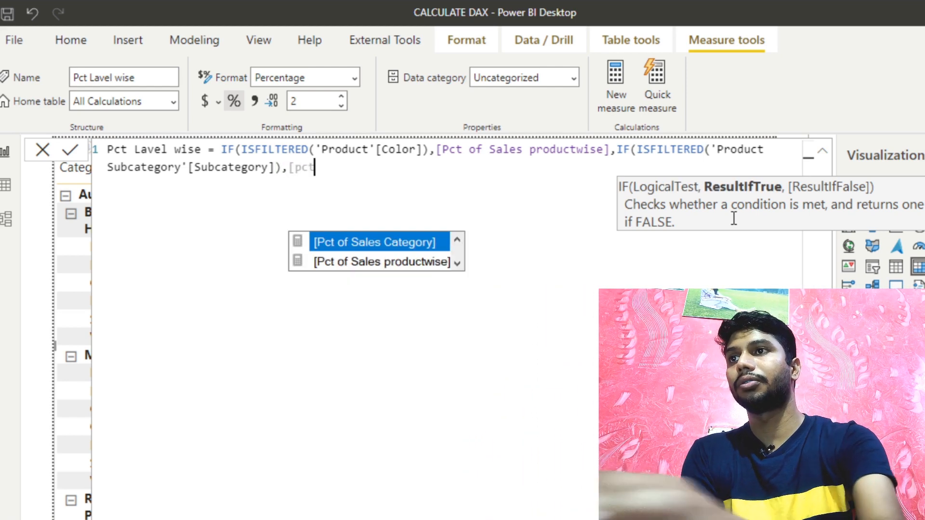
pyautogui.press('Down')
pyautogui.press('Up')
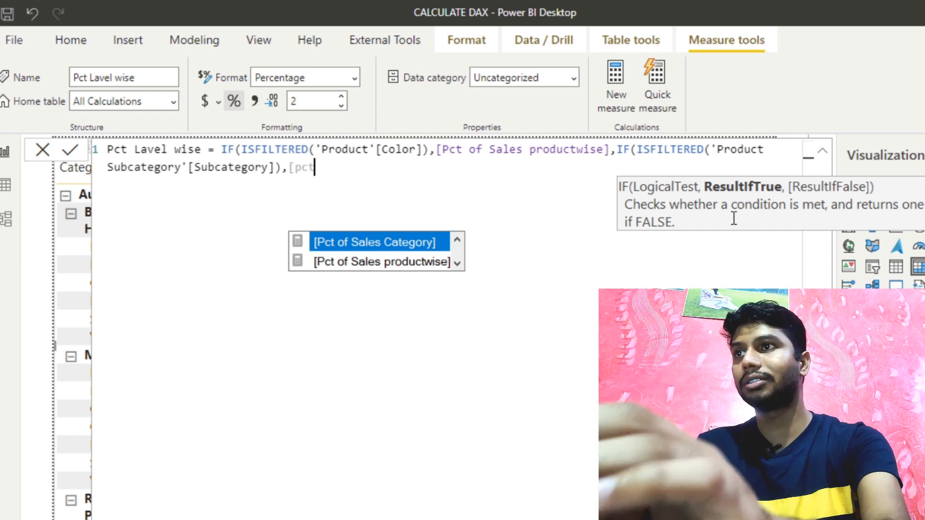
pyautogui.press('BackSpace')
pyautogui.press('BackSpace')
pyautogui.press('BackSpace')
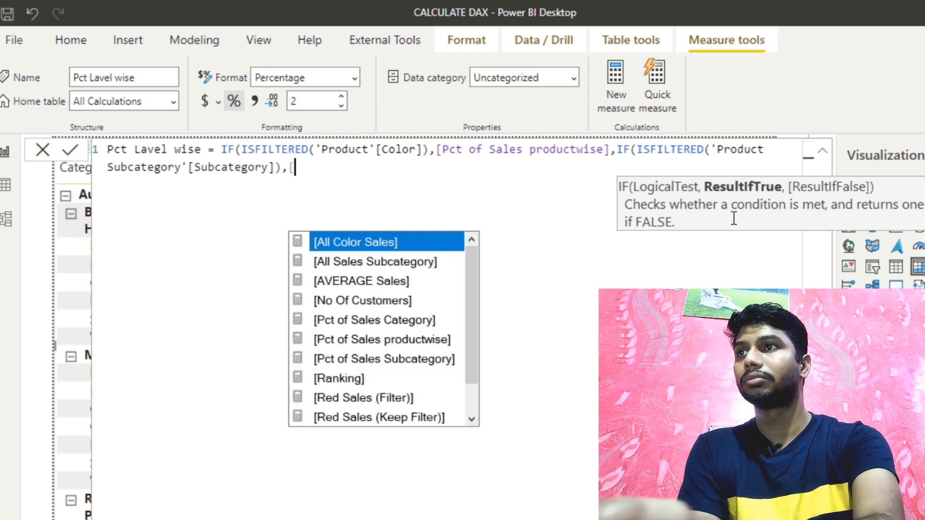
pyautogui.press('BackSpace')
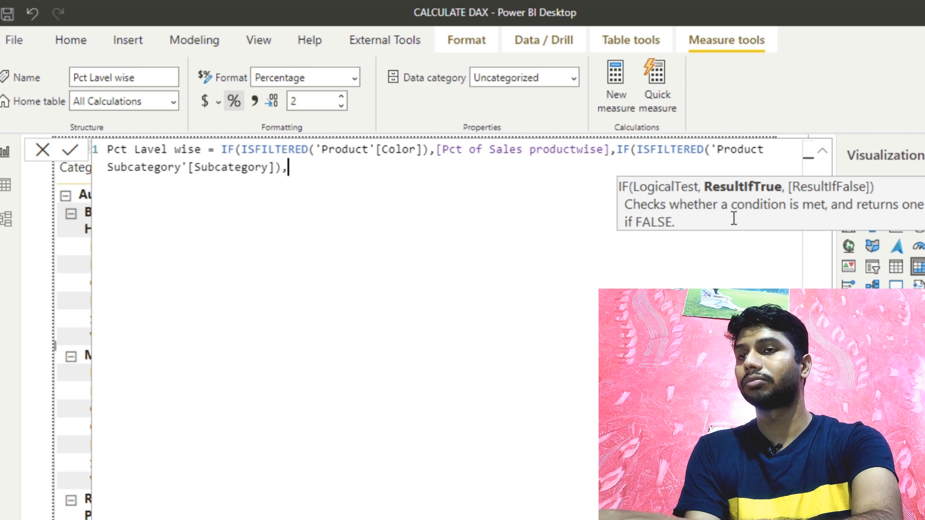
# - Make [Pct of Sales Subcategory] the result of the nested IF when true
pyautogui.write('[p')
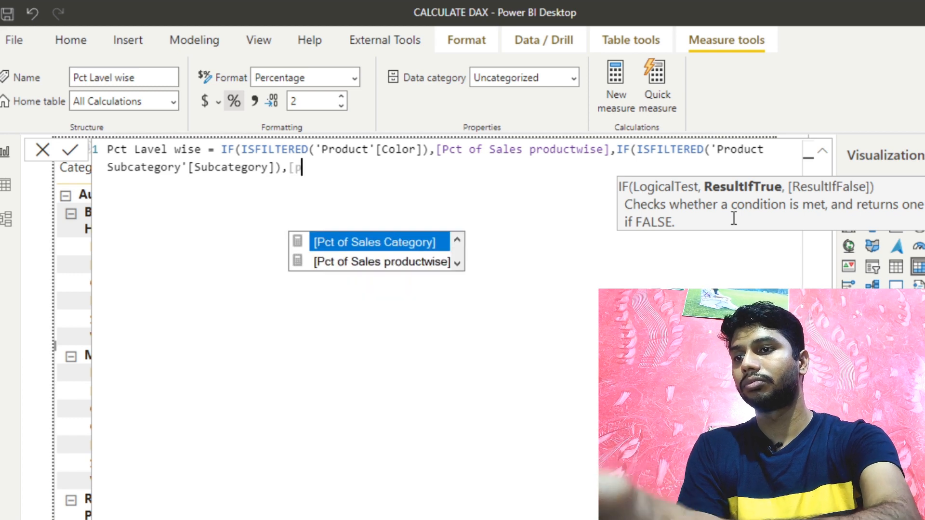
pyautogui.press('Down')
pyautogui.press('Down')
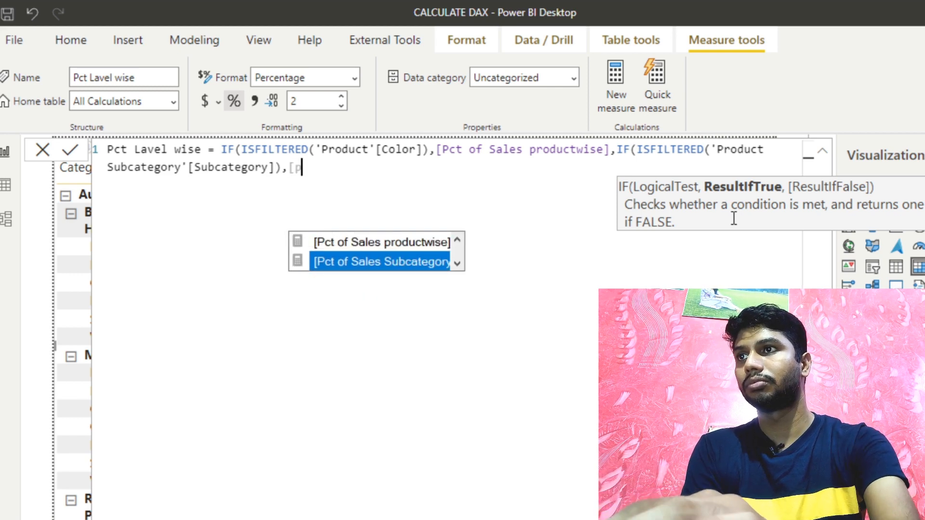
pyautogui.press('Up')
pyautogui.press('Up')
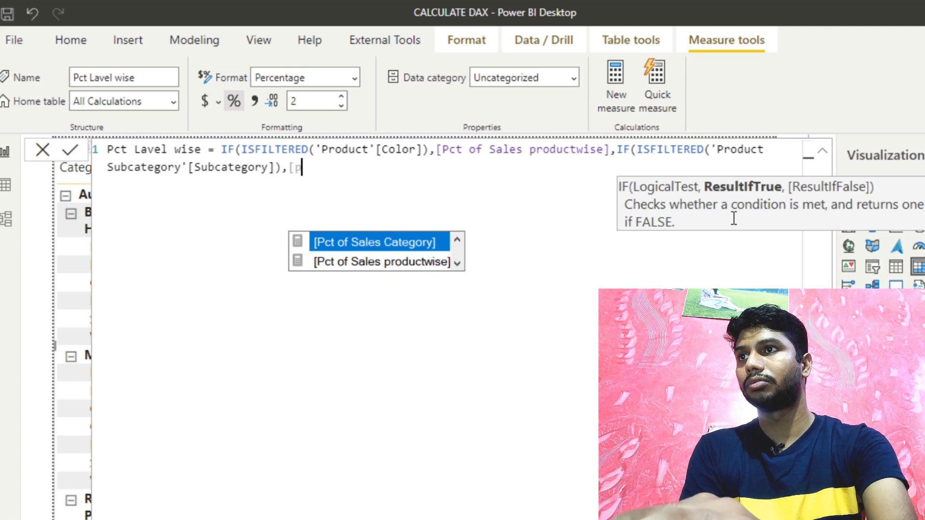
pyautogui.press('Down')
pyautogui.press('Down')
pyautogui.press('Tab')
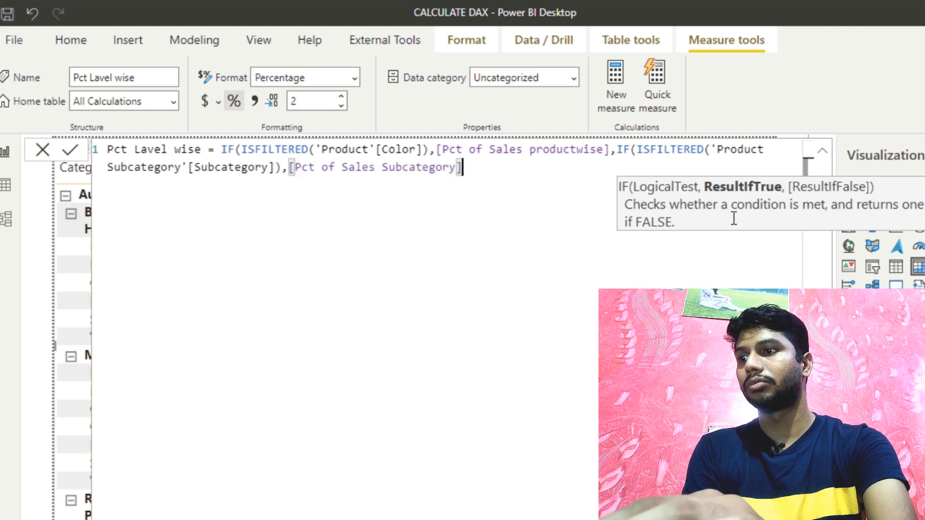
# - Make [Pct of Sales Category] the result of the nested IF when false
pyautogui.write(',')
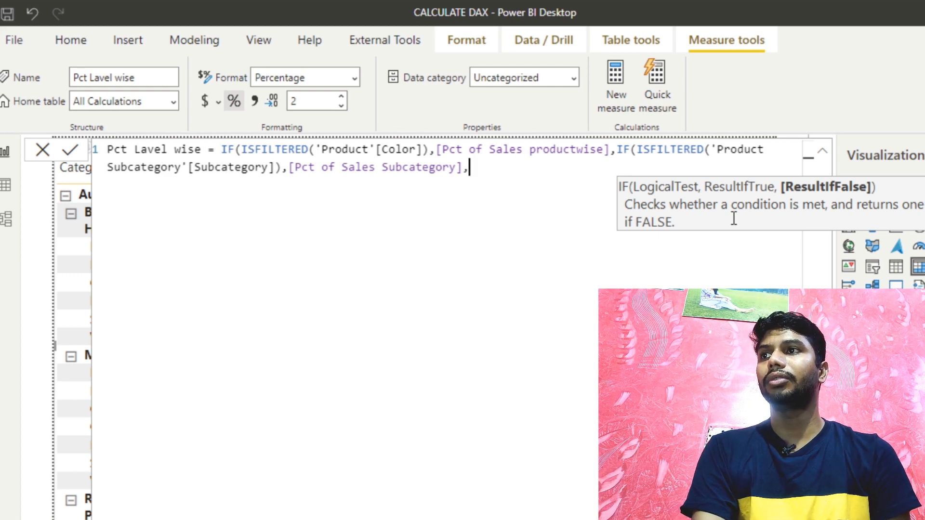
pyautogui.write('[')
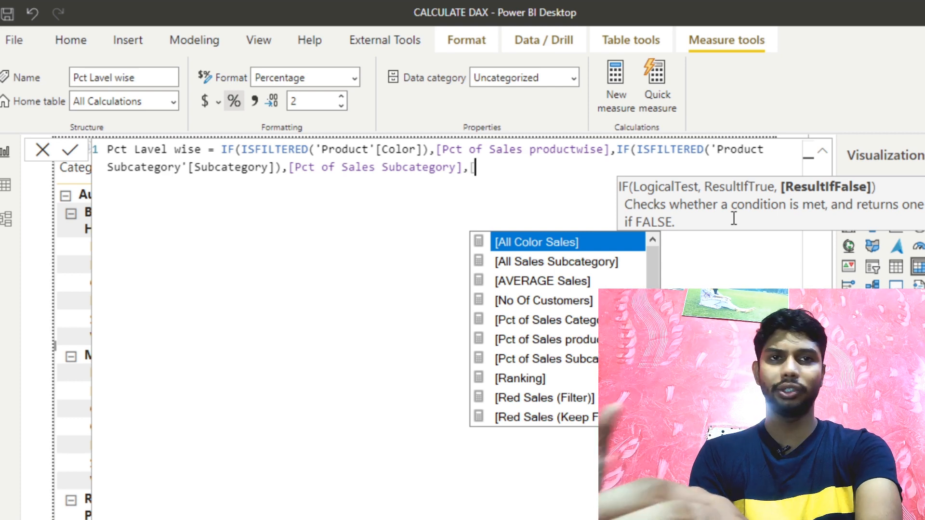
pyautogui.write('pct')
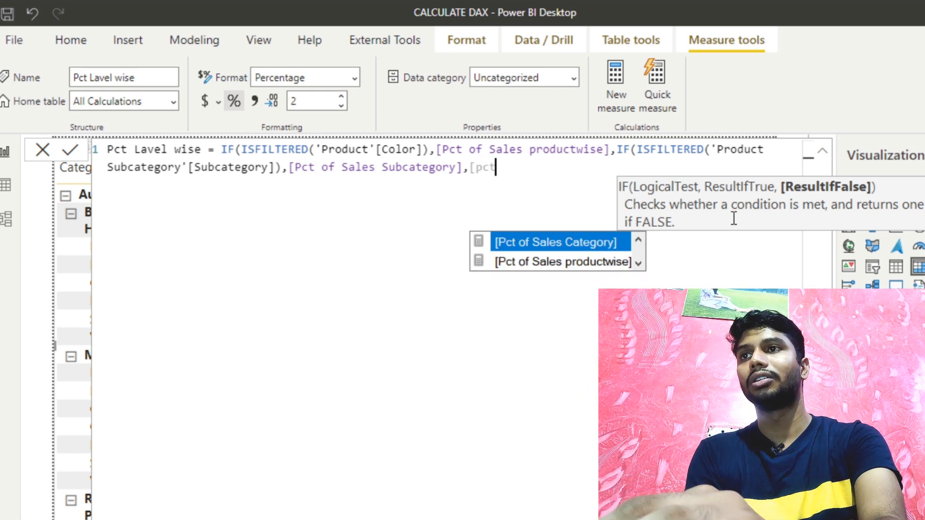
pyautogui.press('Down')
pyautogui.press('Down')
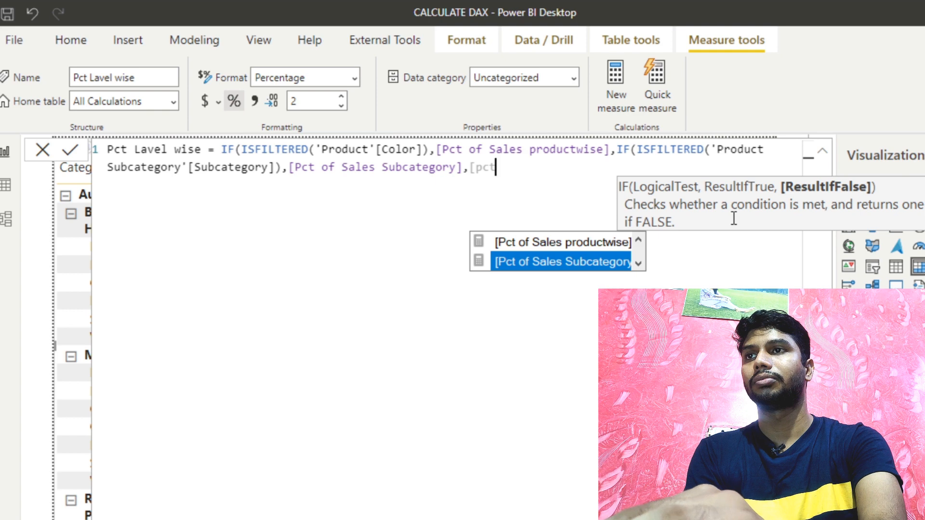
pyautogui.press('Up')
pyautogui.press('Up')
pyautogui.press('Tab')
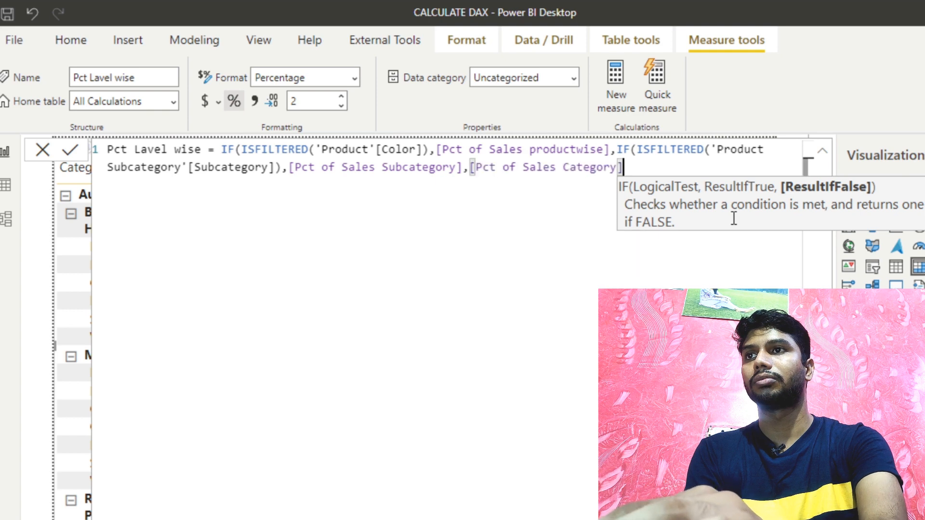
# - Close both IF functions and commit the Pct Lavel wise measure formula
pyautogui.write(')')
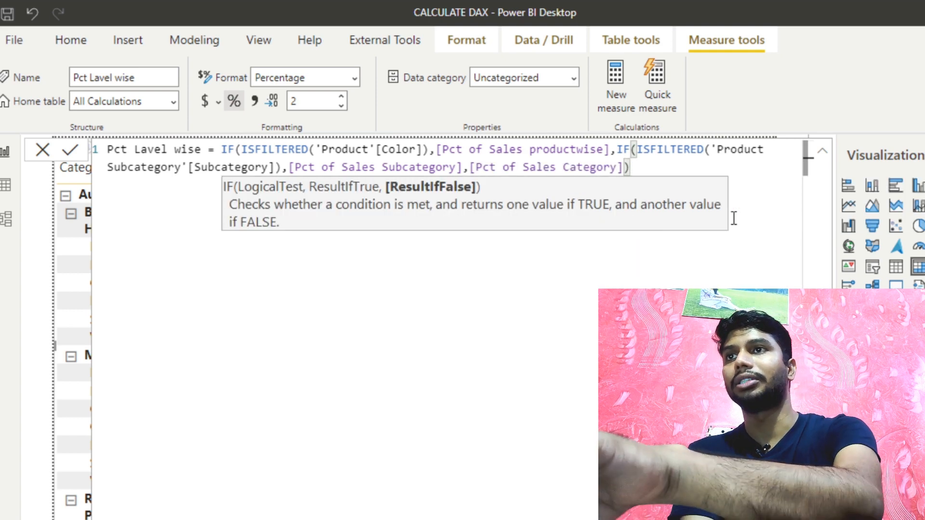
pyautogui.write(')')
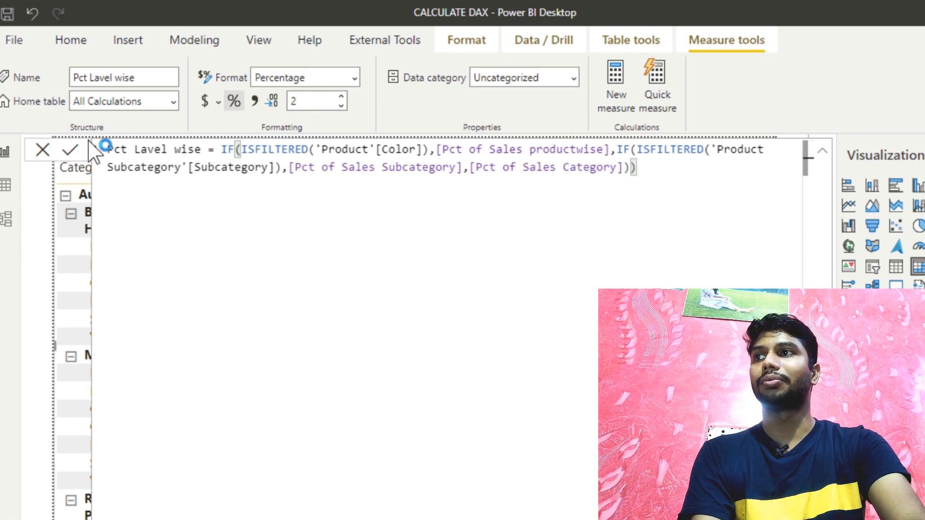
pyautogui.click(70, 150)
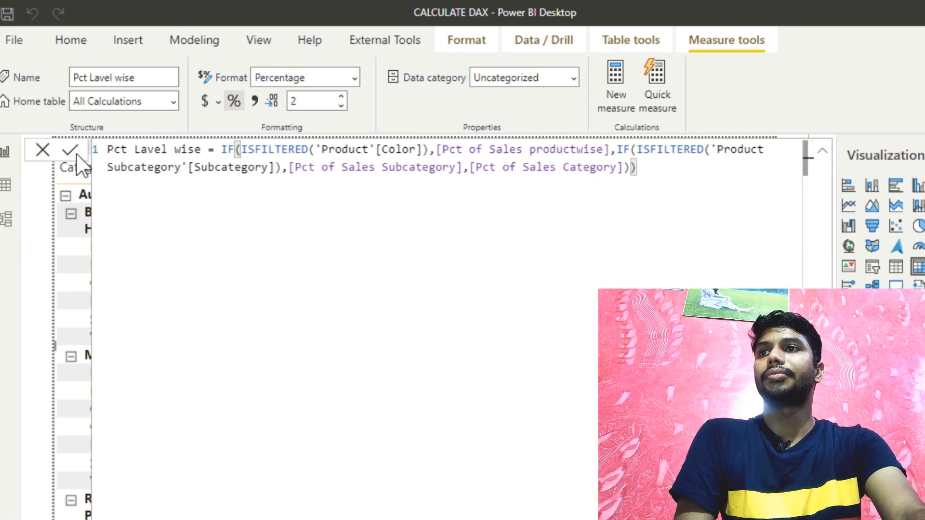
pyautogui.click(44, 150)
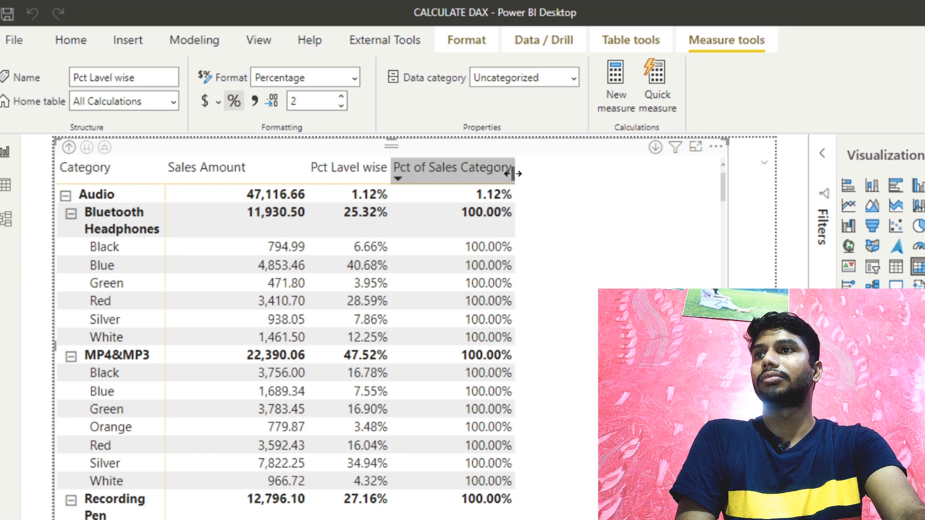
# - Widen the Pct of Sales Category and Pct Lavel wise columns of the matrix
pyautogui.moveTo(555, 169); pyautogui.dragTo(556, 170)
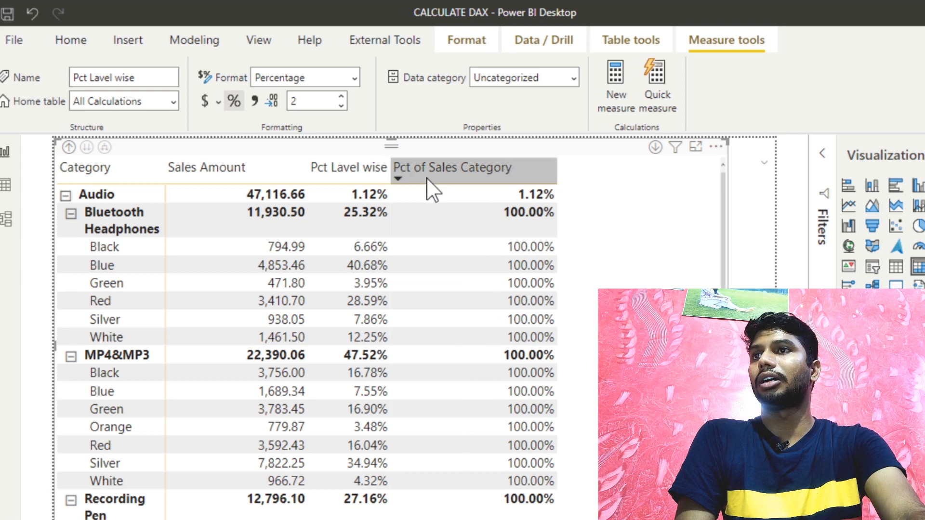
pyautogui.moveTo(390, 172); pyautogui.dragTo(442, 173)
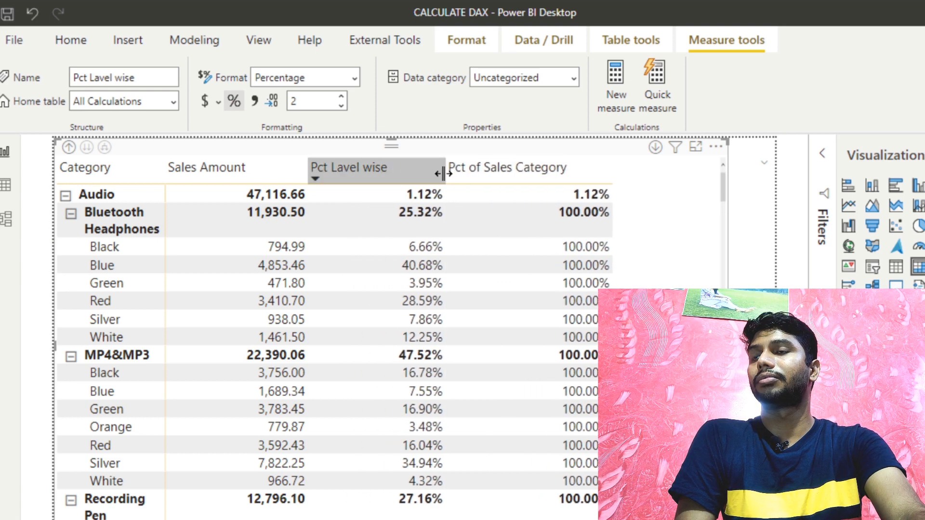
# - Remove Pct of Sales Category from the matrix and narrow the visual so it no longer covers the Color slicer
pyautogui.click(755, 258)
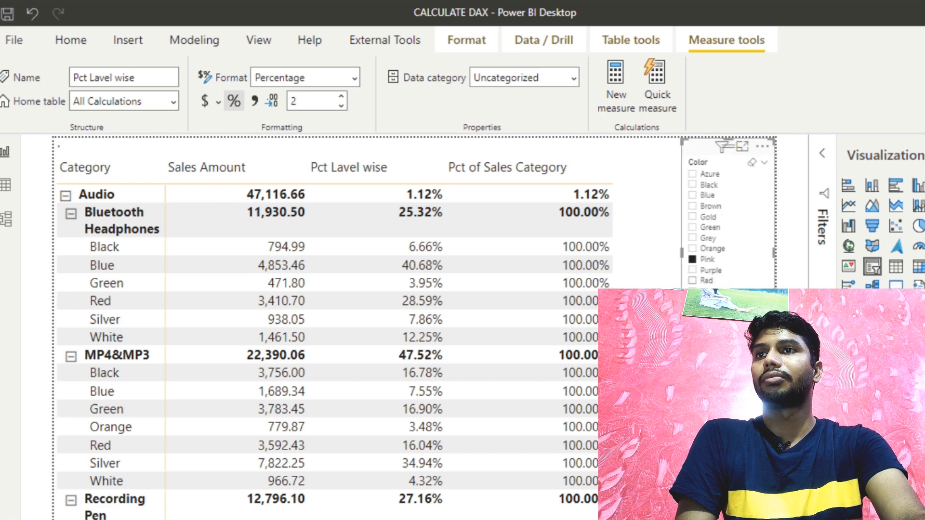
pyautogui.click(675, 313)
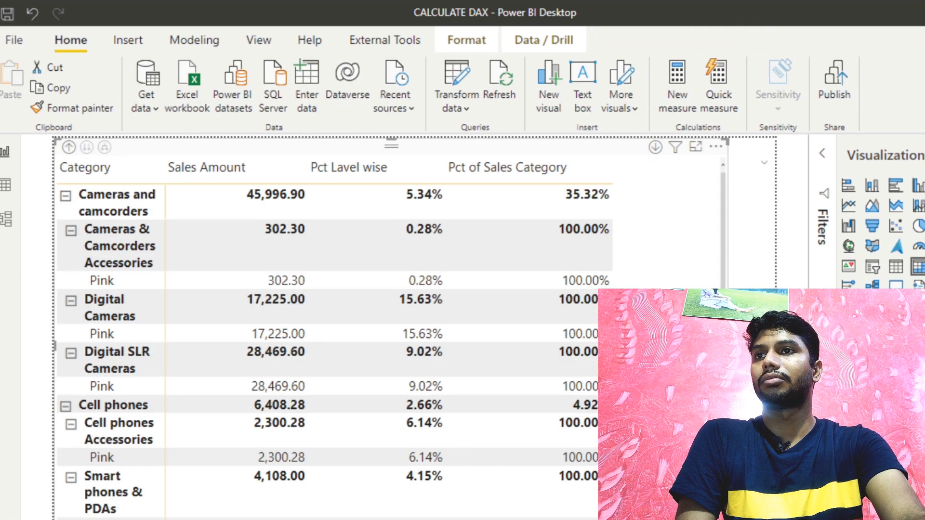
pyautogui.moveTo(727, 345); pyautogui.dragTo(646, 345)
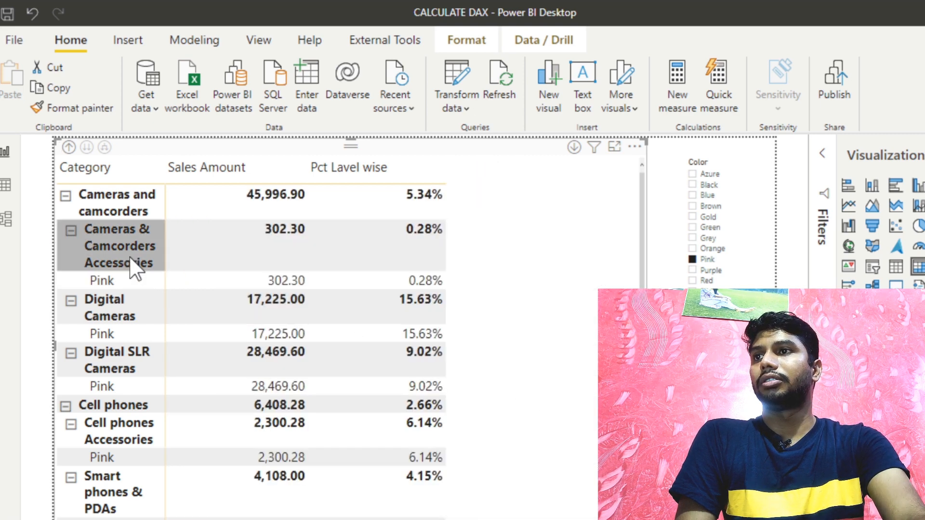
# - Drill the matrix up to the category level and clear the Color slicer's selection
pyautogui.click(69, 147)
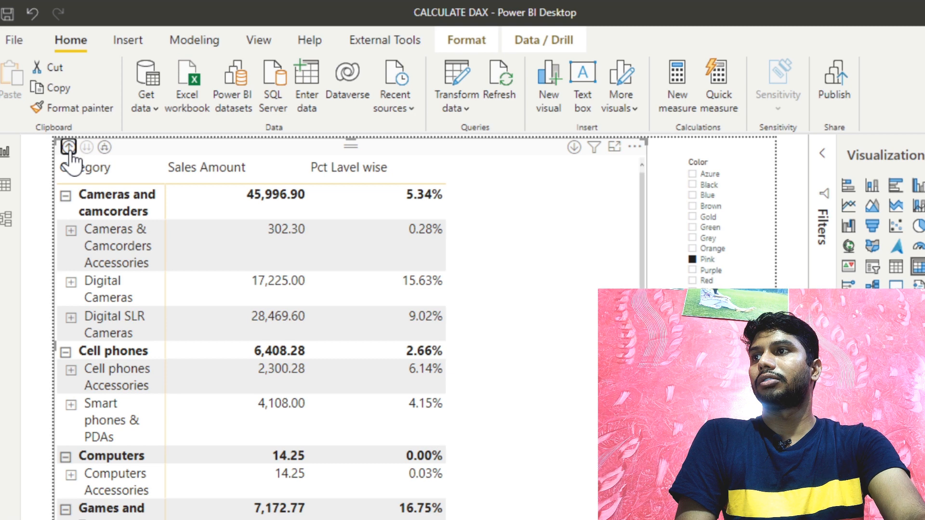
pyautogui.click(69, 147)
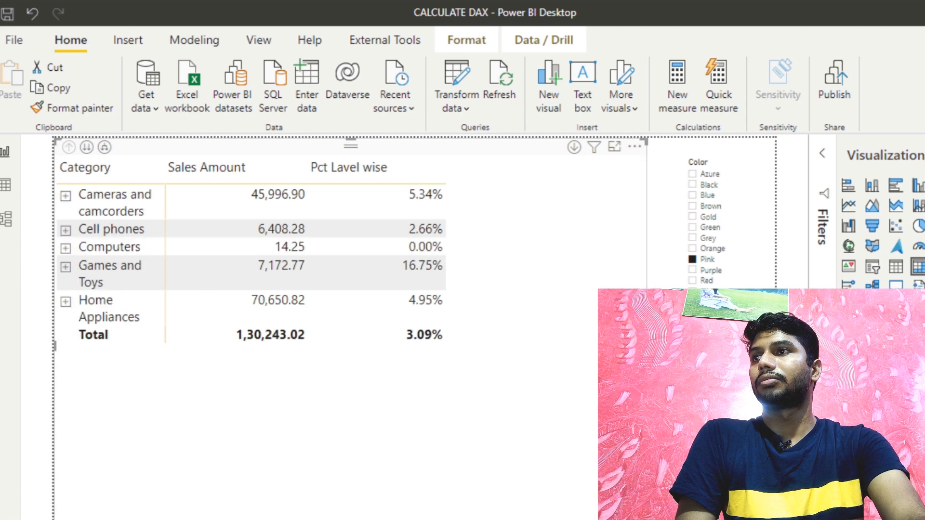
pyautogui.click(362, 448)
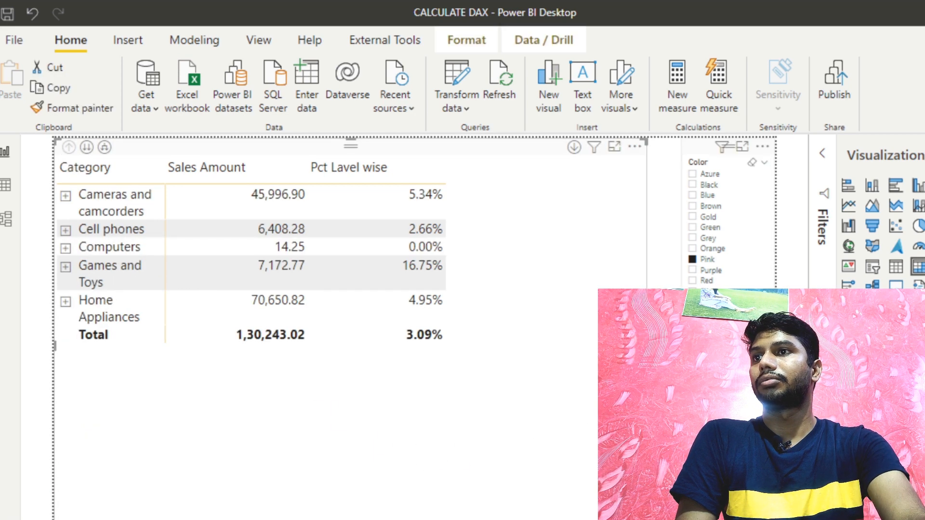
pyautogui.click(752, 162)
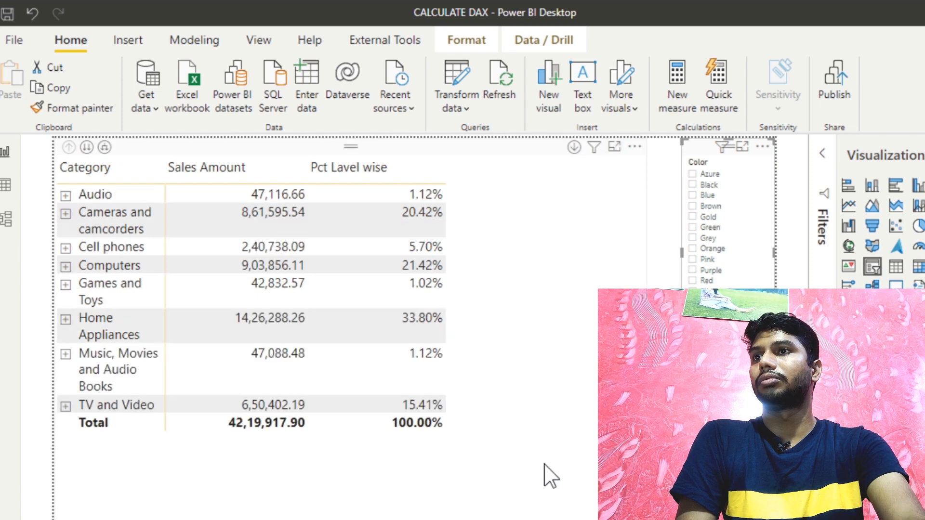
# - Expand the matrix to subcategories and check Audio's percentages by adding 25.32, 47.52 and 27.16 in Calculator
pyautogui.click(557, 493)
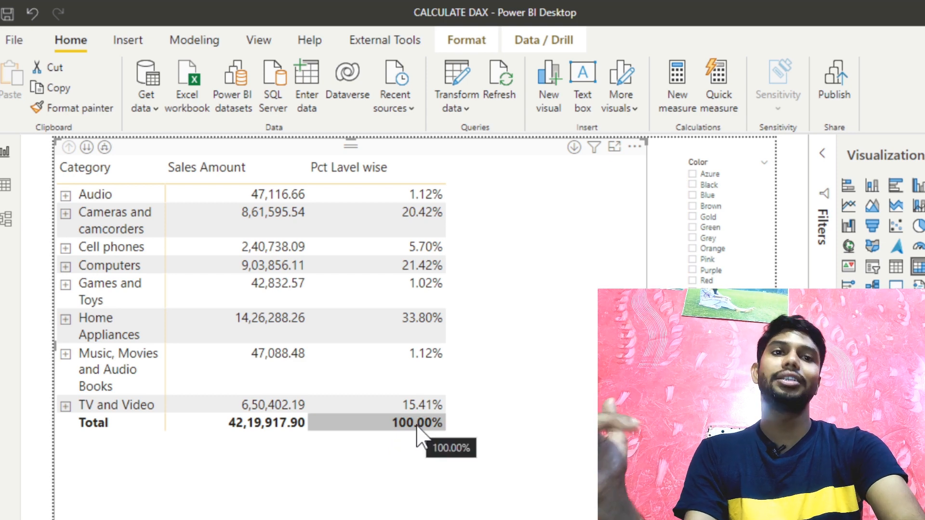
pyautogui.click(105, 148)
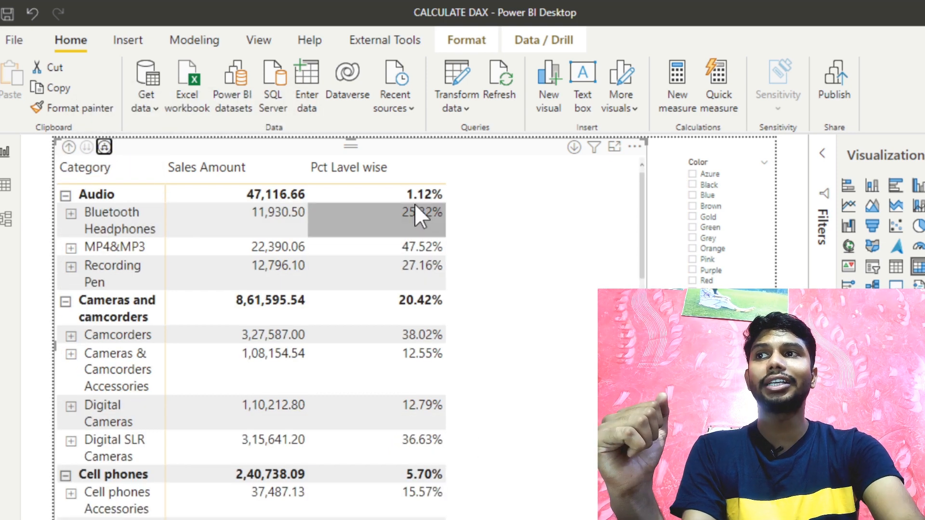
pyautogui.press('super+r')
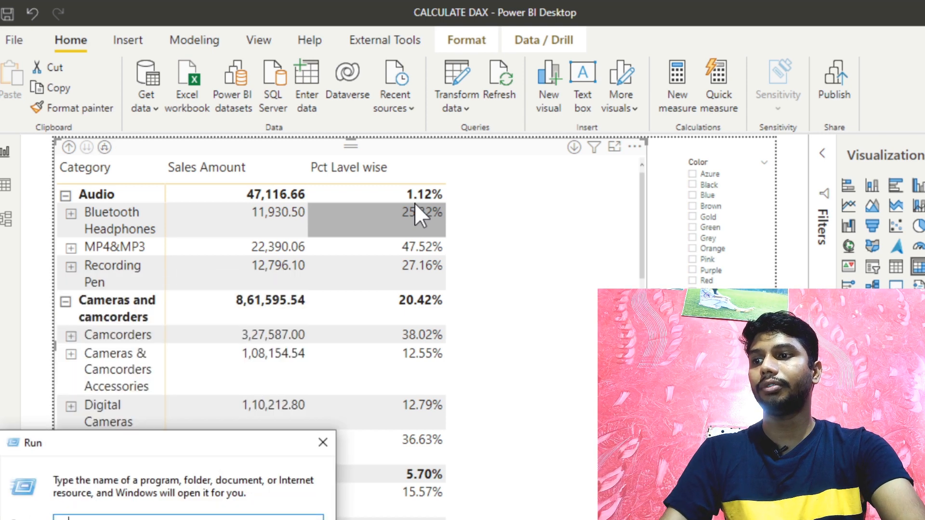
pyautogui.press('Return')
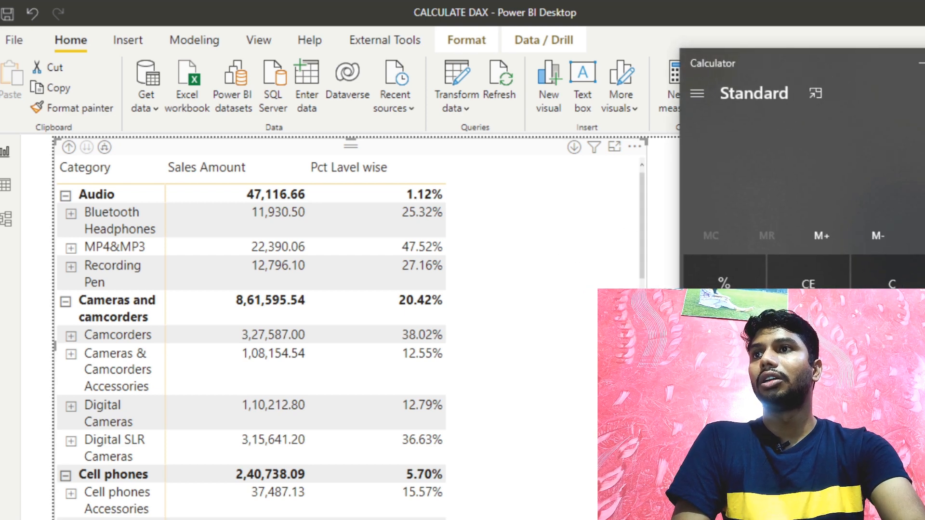
pyautogui.write('25.')
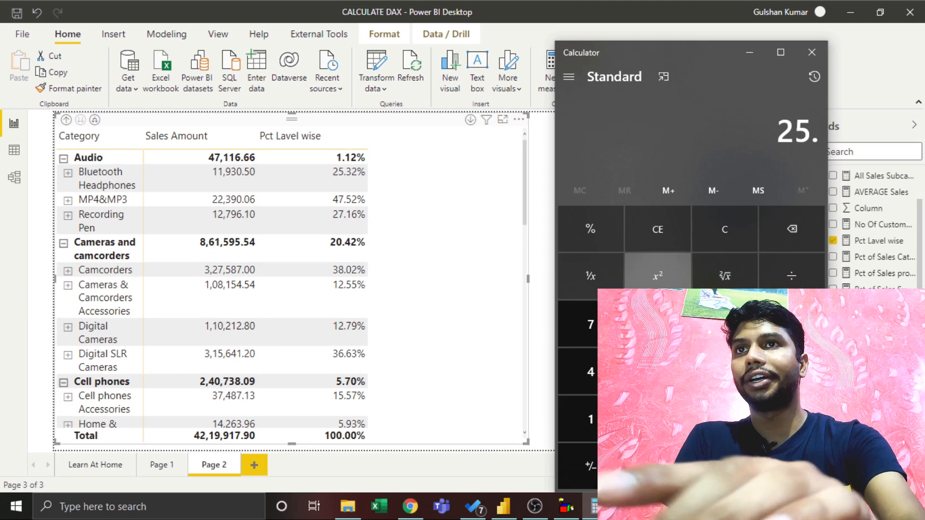
pyautogui.write('32')
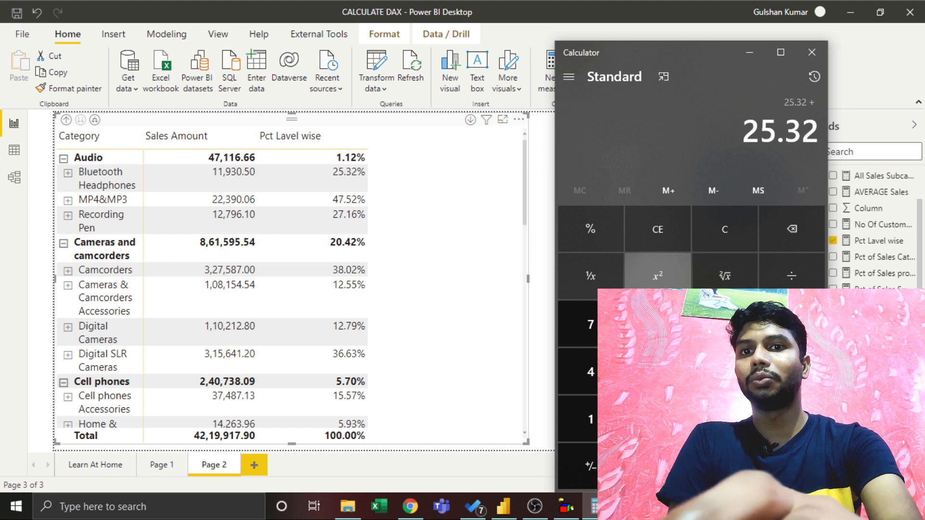
pyautogui.write('47.52')
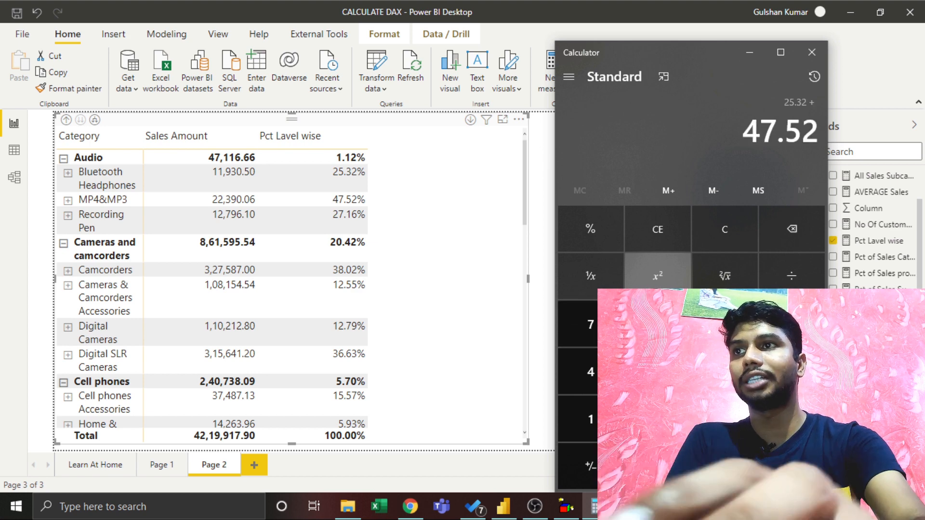
pyautogui.write('+27.16')
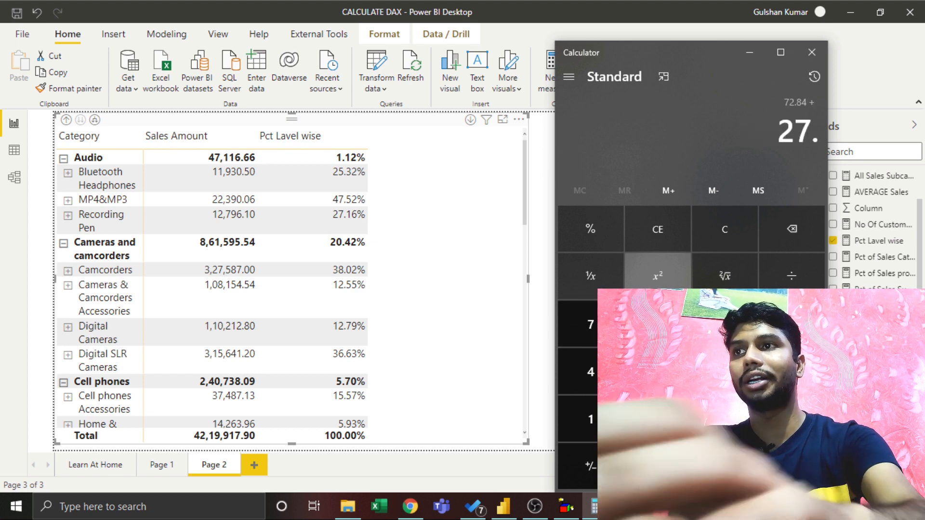
pyautogui.press('Return')
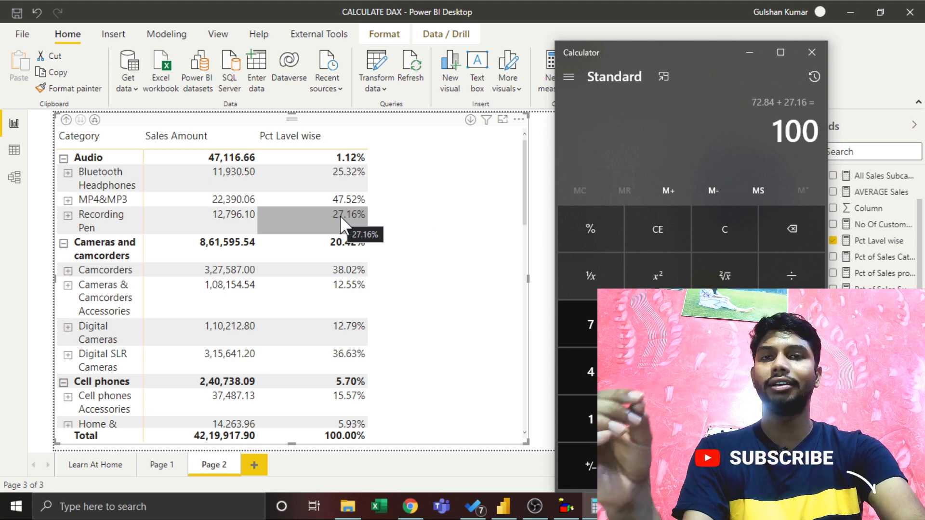
pyautogui.click(812, 52)
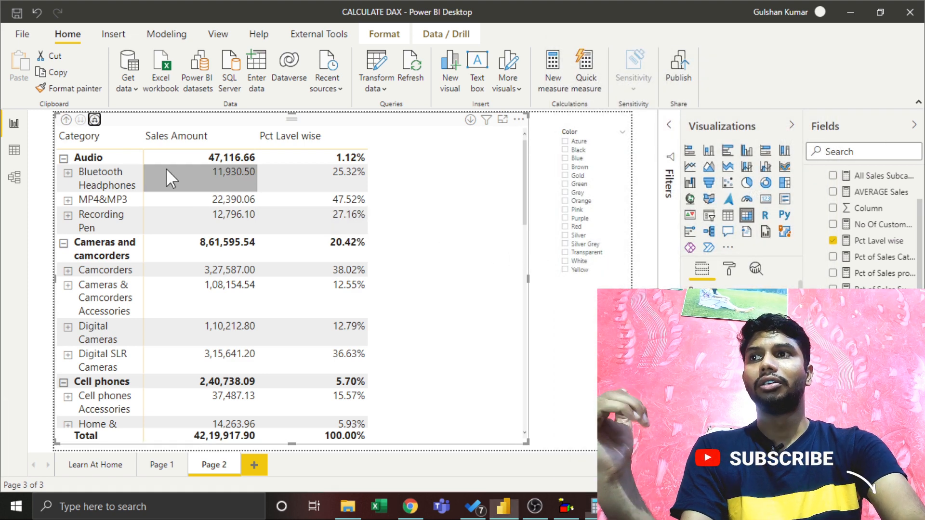
# - Expand the matrix down to the color level and bring up Calculator beside it
pyautogui.click(94, 120)
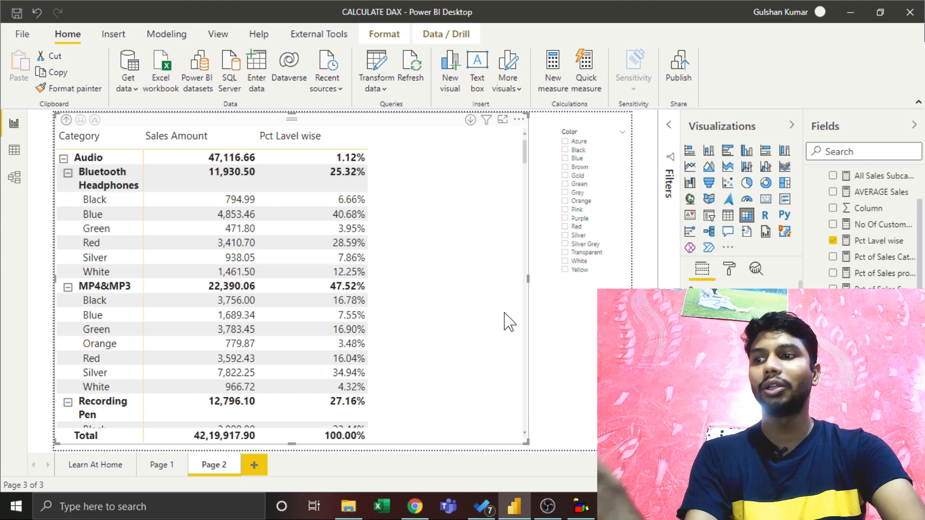
pyautogui.press('super+r')
pyautogui.press('Escape')
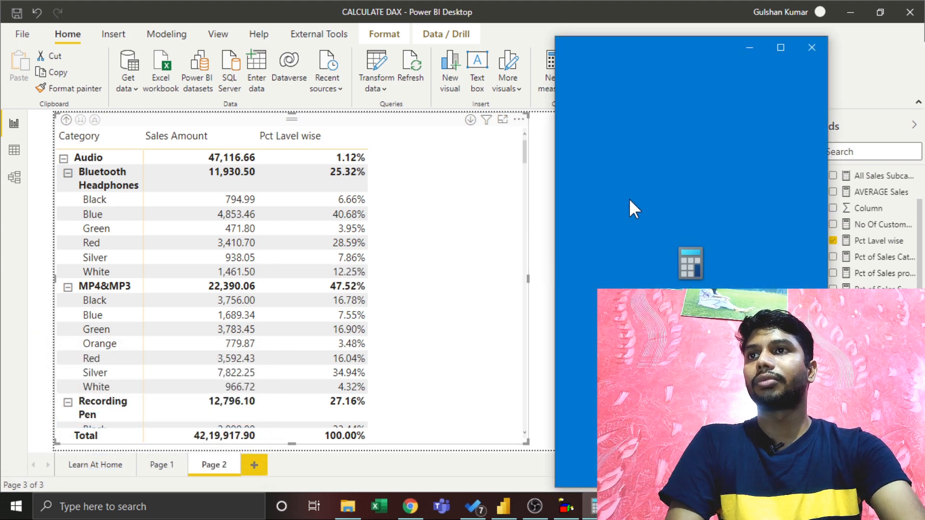
pyautogui.moveTo(639, 46); pyautogui.dragTo(639, 37)
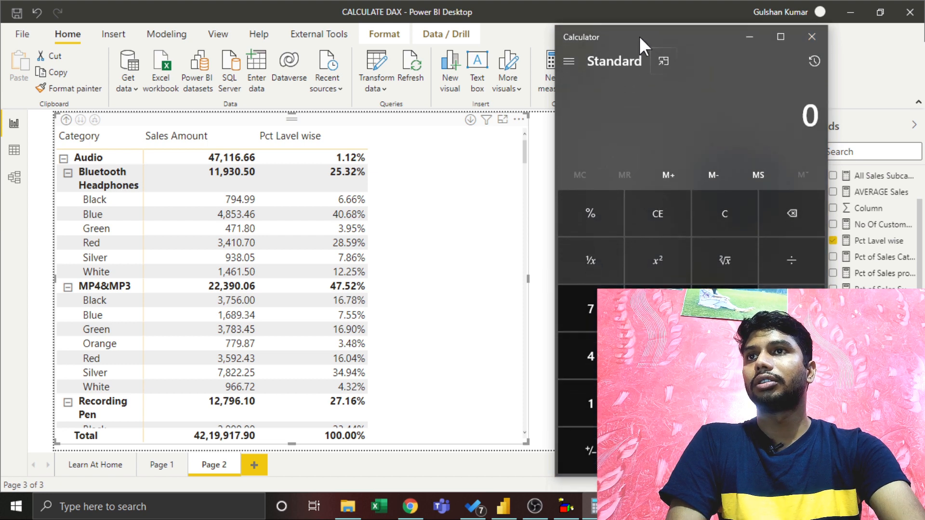
# - Check Bluetooth Headphones' color percentages by adding 6.66, 40.68, 3.95, 28.59, 7.86 and 12.25 in Calculator, and minimize it
pyautogui.write('6.66')
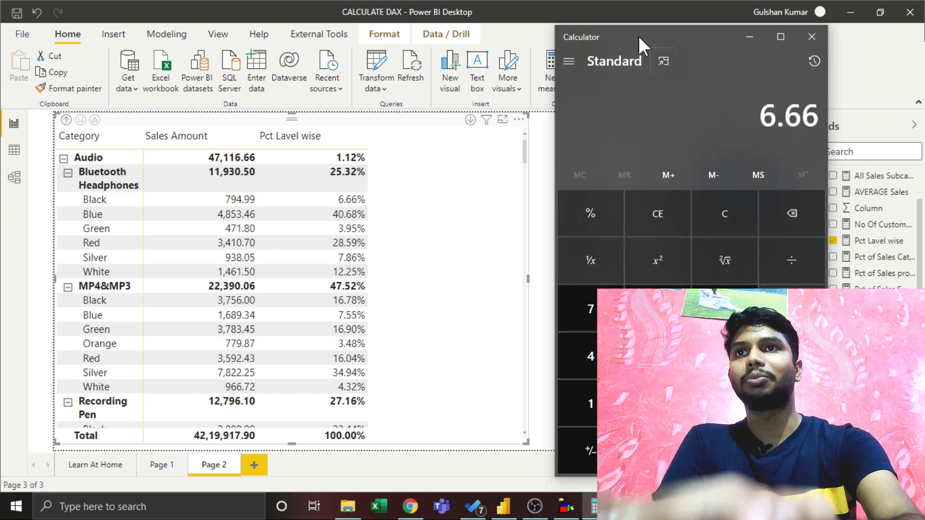
pyautogui.write('40.6')
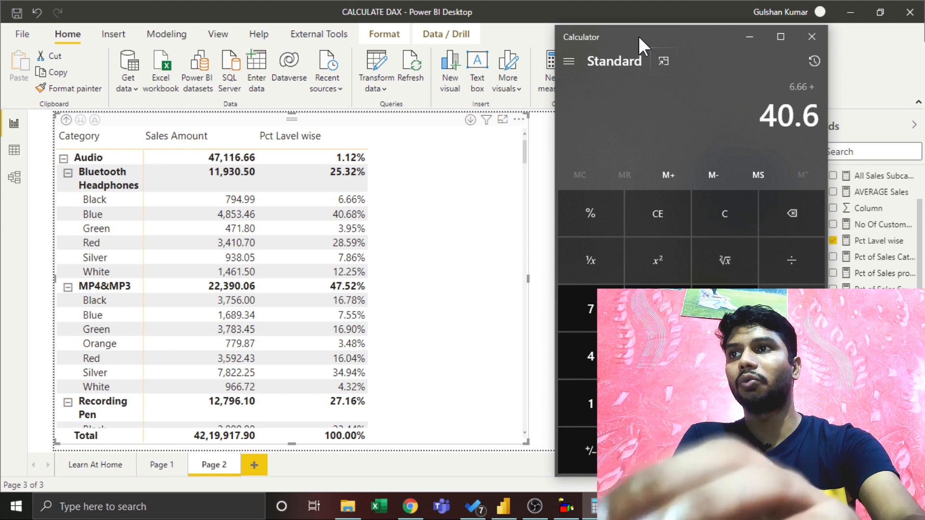
pyautogui.write('8+3.95')
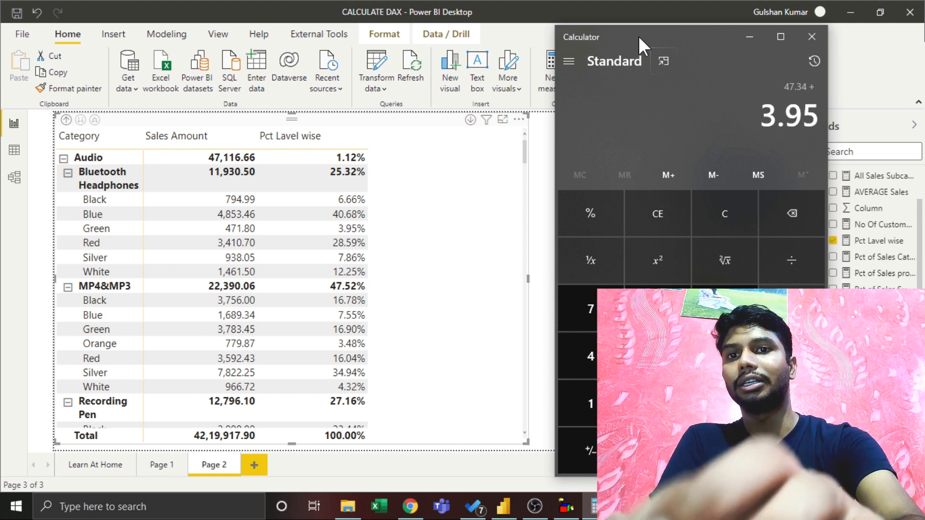
pyautogui.write('+2')
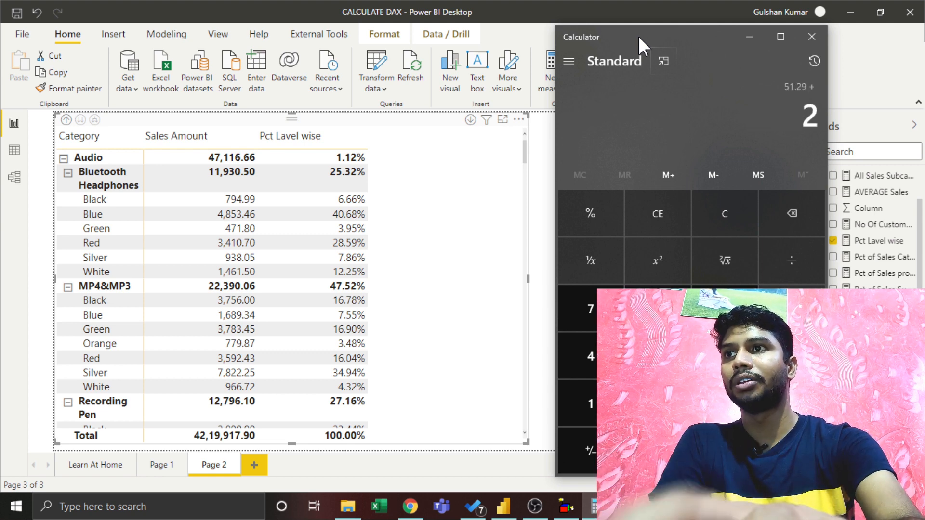
pyautogui.write('8.5')
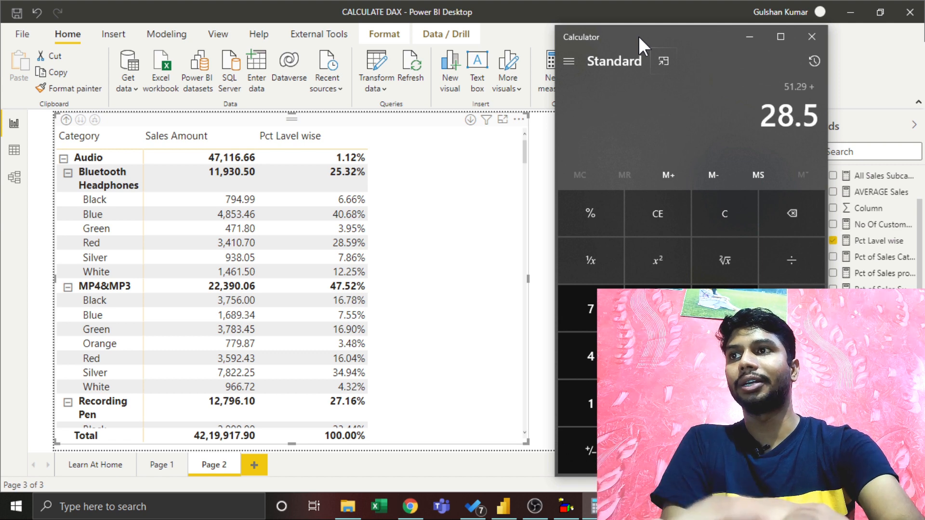
pyautogui.write('9+7')
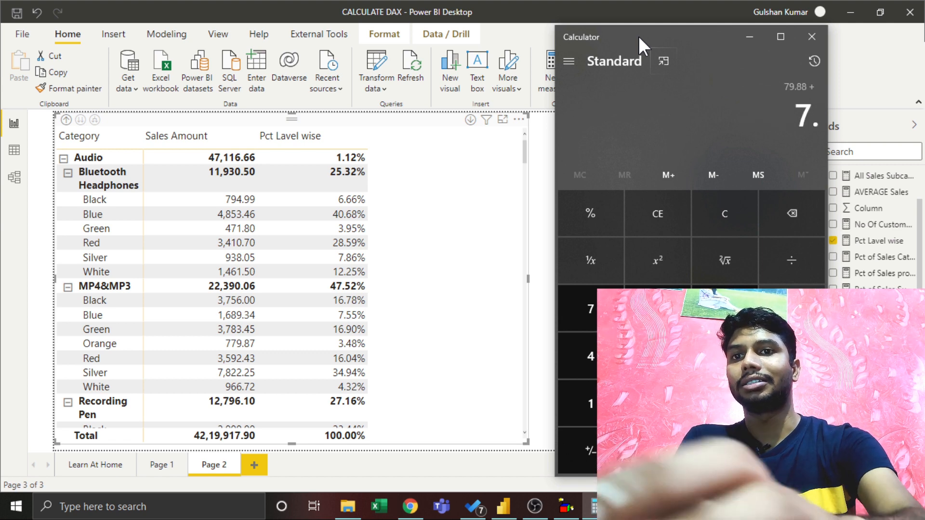
pyautogui.write('.86+')
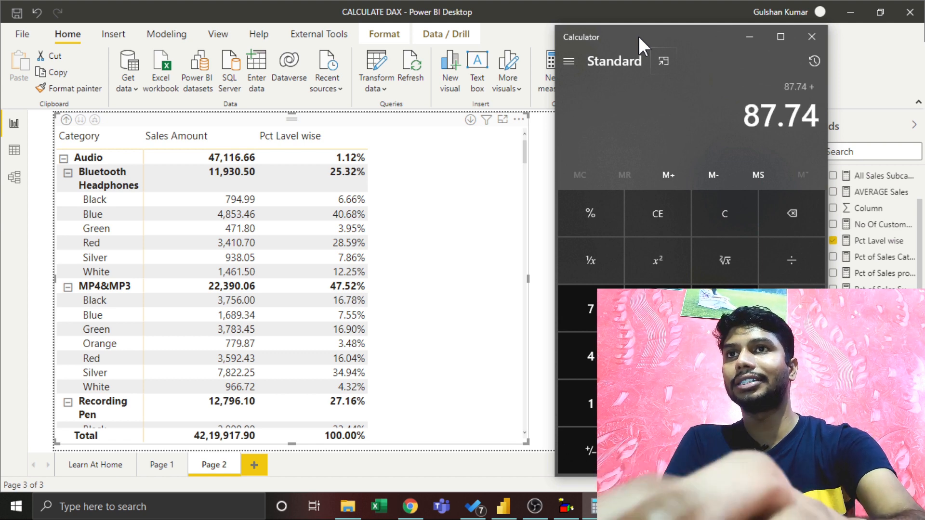
pyautogui.write('12.25')
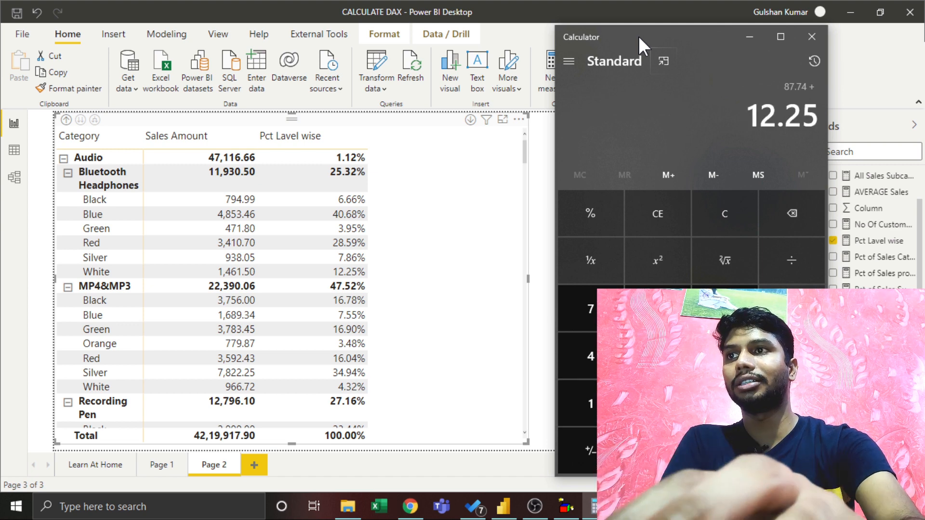
pyautogui.press('Return')
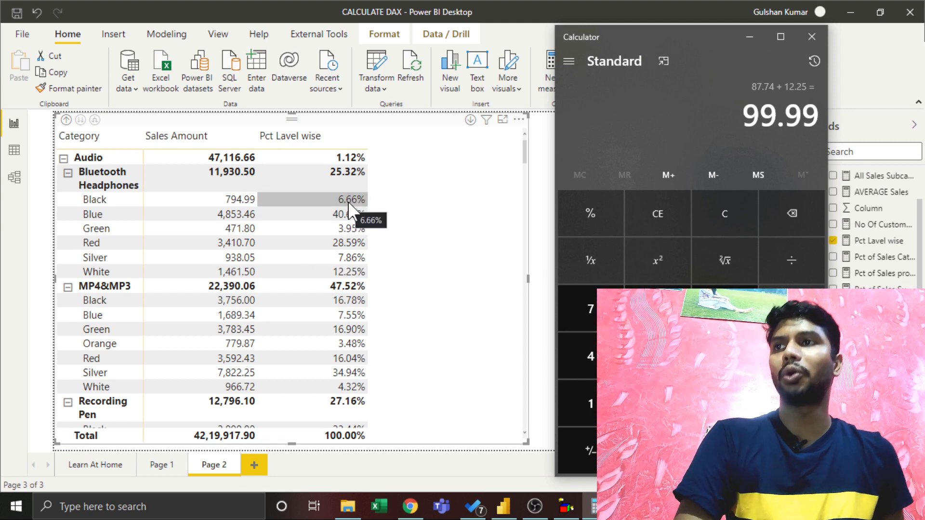
pyautogui.click(750, 36)
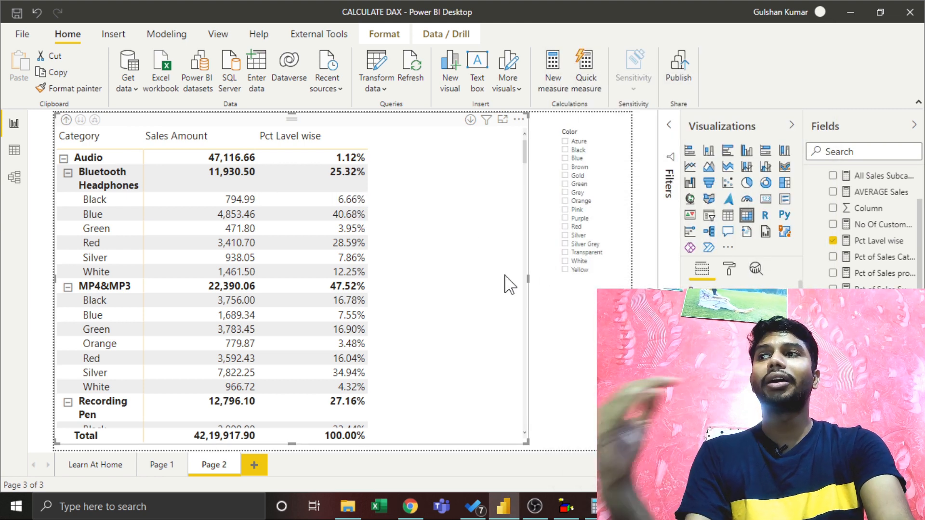
# - Filter the report to Gold to examine the matrix's Pct Lavel wise percentages, and clear the Color slicer's selection
pyautogui.click(579, 177)
pyautogui.scroll(-3, 392, 277)
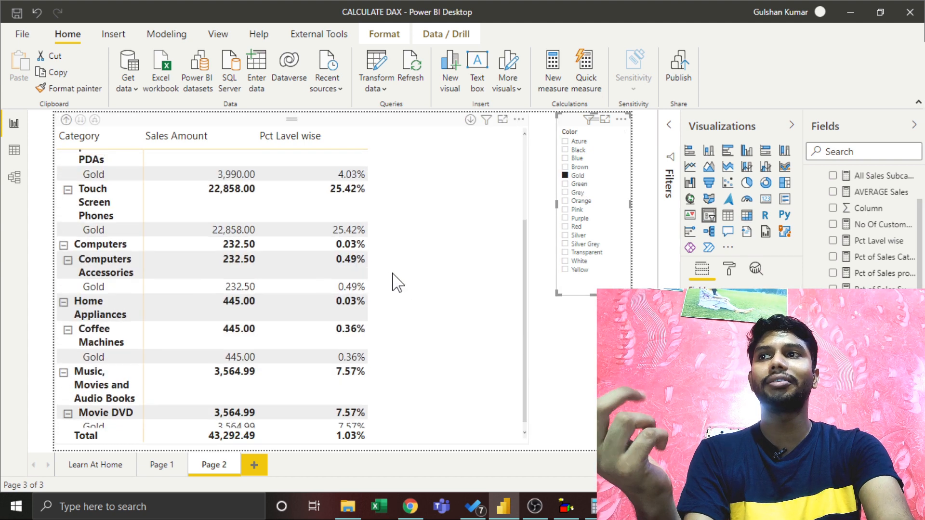
pyautogui.scroll(-1, 392, 282)
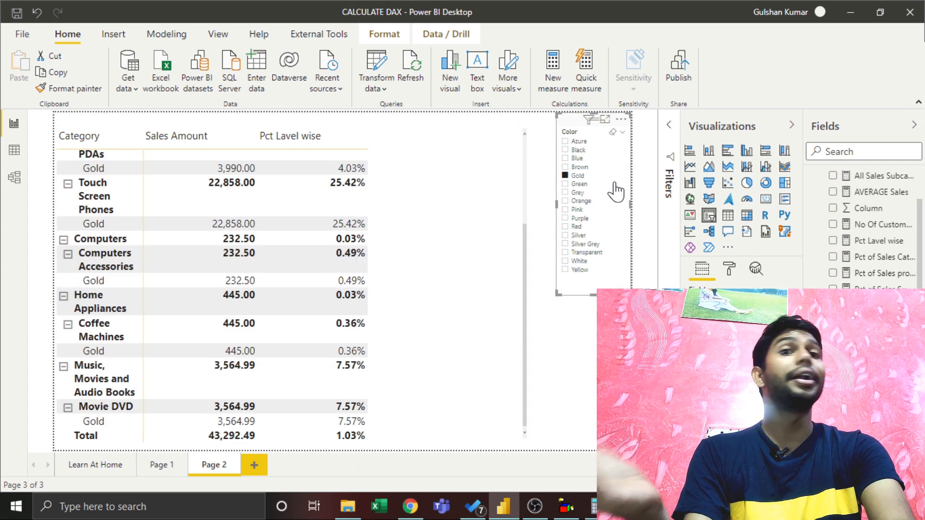
pyautogui.click(612, 132)
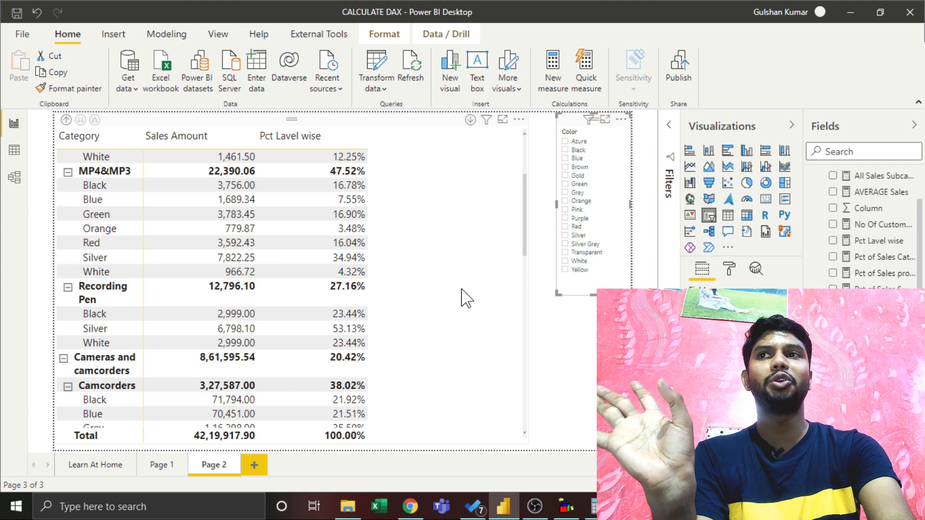
pyautogui.click(456, 241)
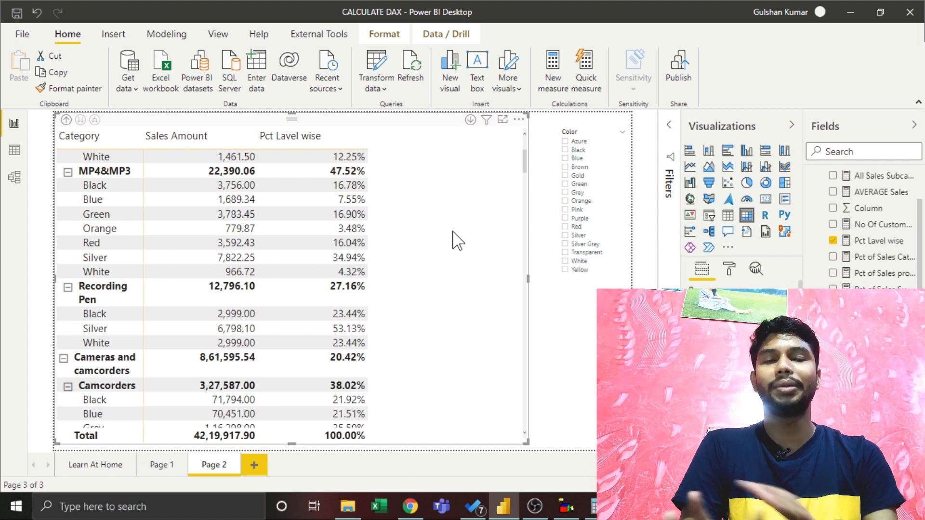
# - Open the Pct of Sales Category measure's formula and select its ALL function
pyautogui.click(883, 258)
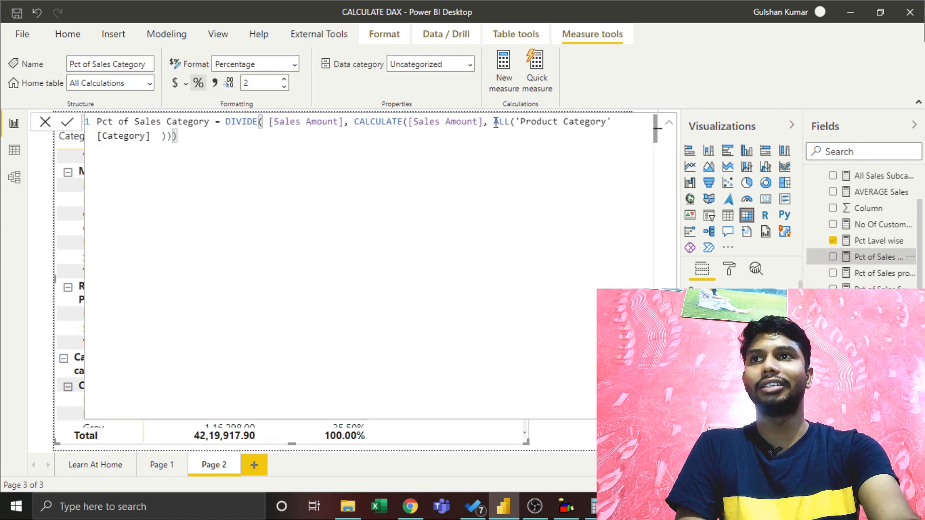
pyautogui.moveTo(495, 124); pyautogui.dragTo(506, 123)
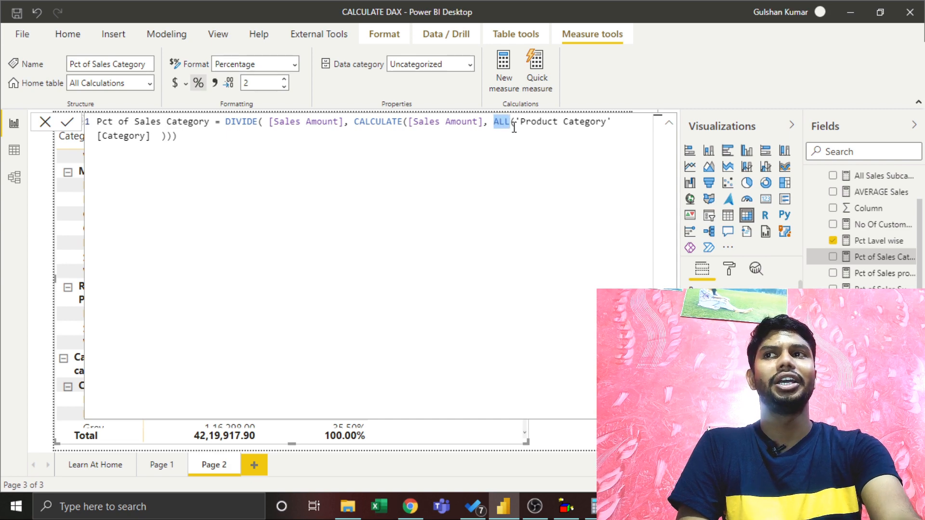